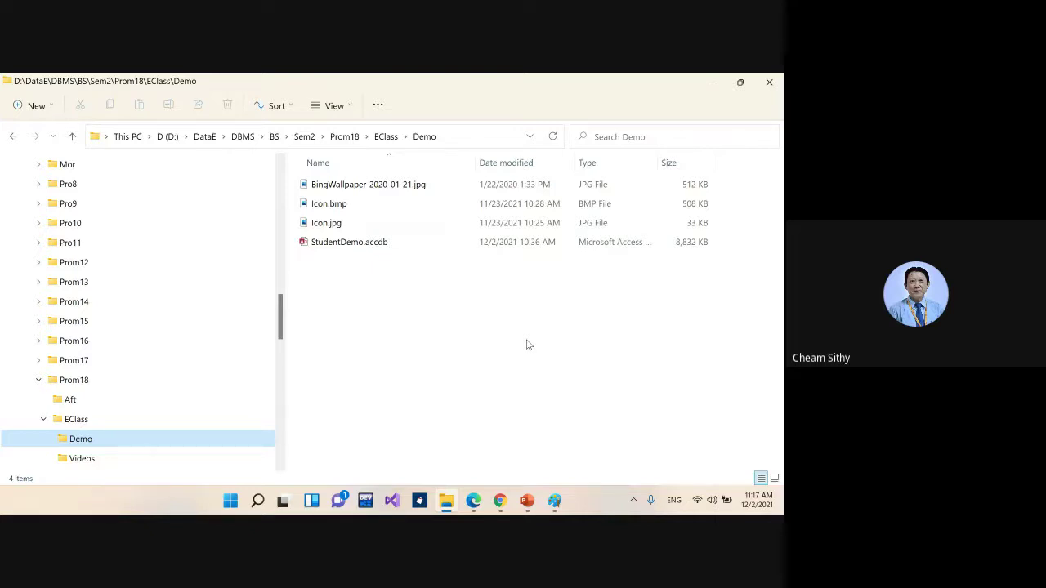
Step: Open the StudentDemo.accdb database and log in with the user name and the account password
double_click(358, 245)
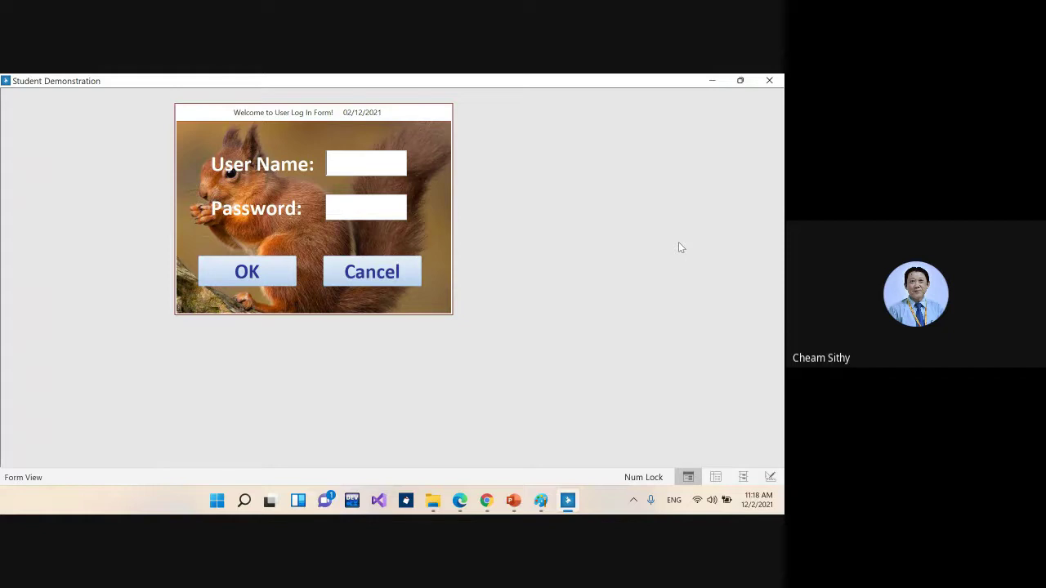
text(sithy)
key(Tab)
text(*****)
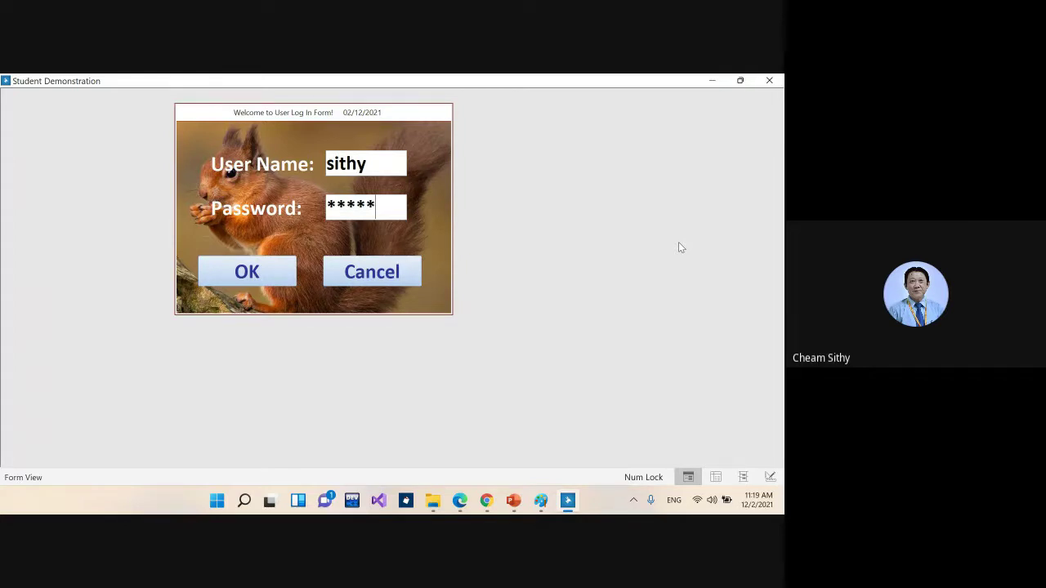
key(Return)
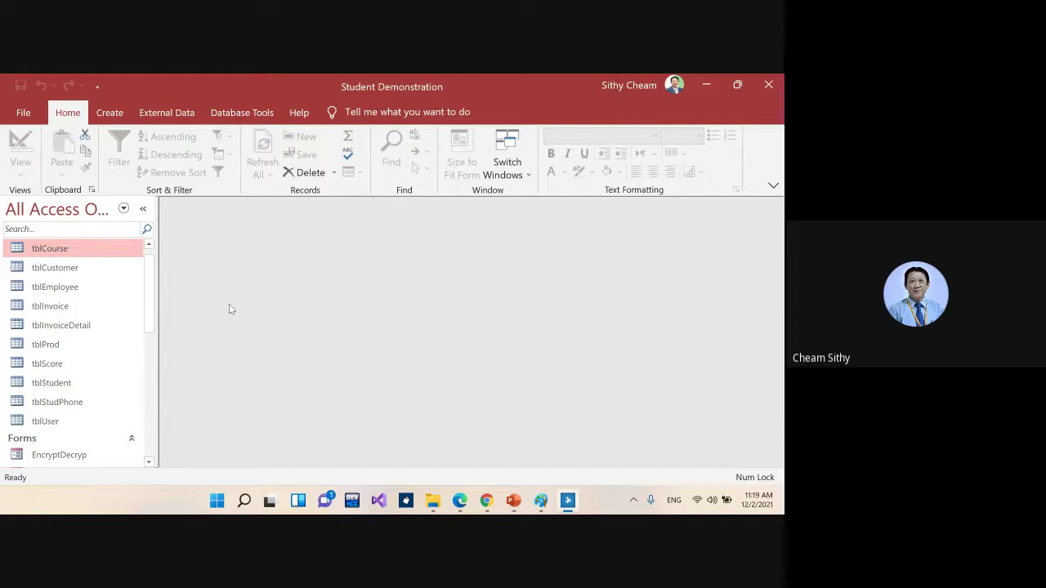
Step: Open the tblInvoice table in Design View to examine its fields
click(49, 308)
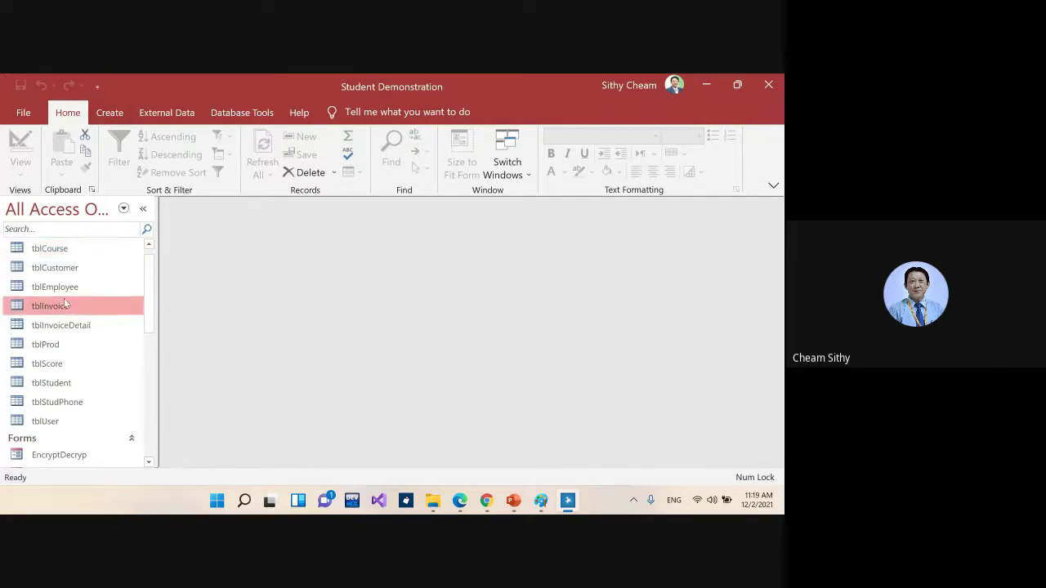
right_click(54, 310)
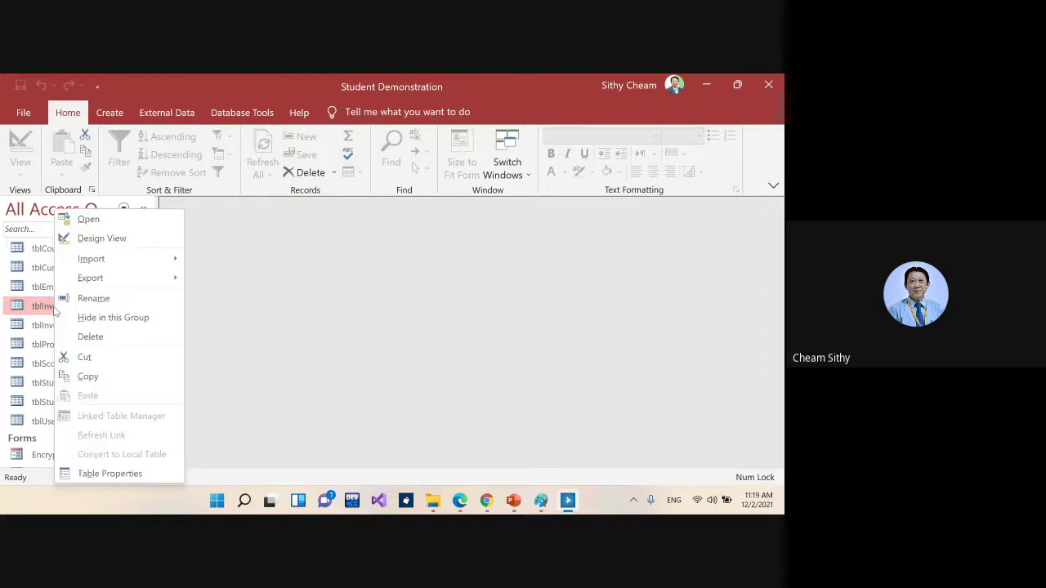
click(88, 241)
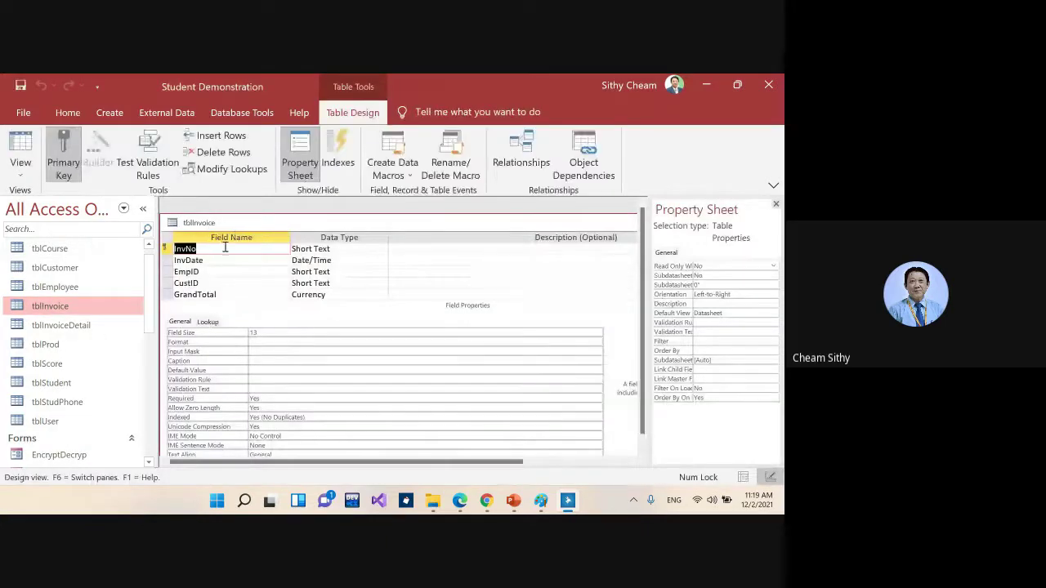
click(225, 248)
Step: Minimize the open windows to reach the desktop and launch ZoomIt64.exe
click(705, 84)
click(701, 82)
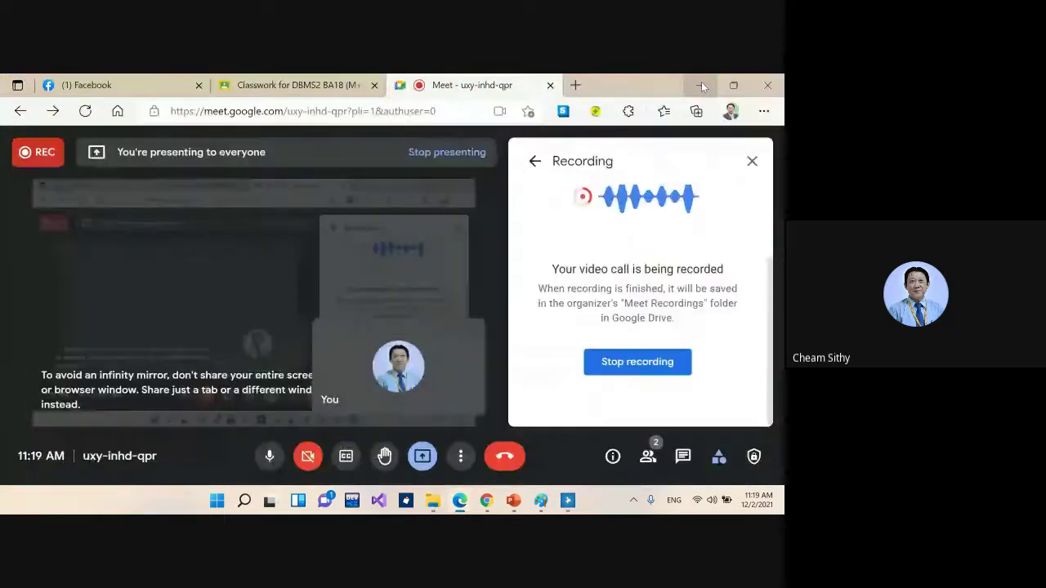
click(702, 82)
click(701, 85)
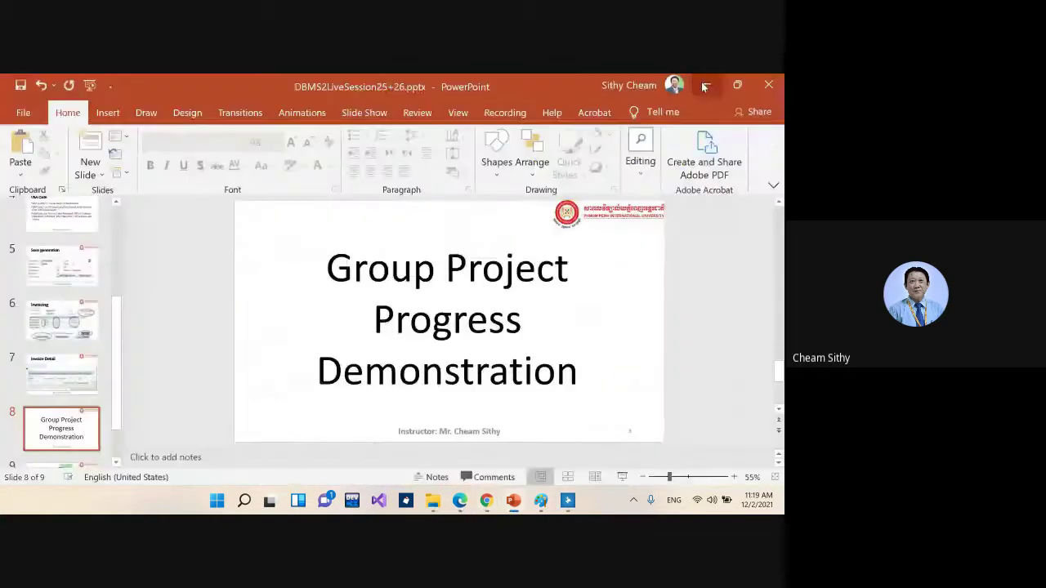
click(701, 85)
click(701, 85)
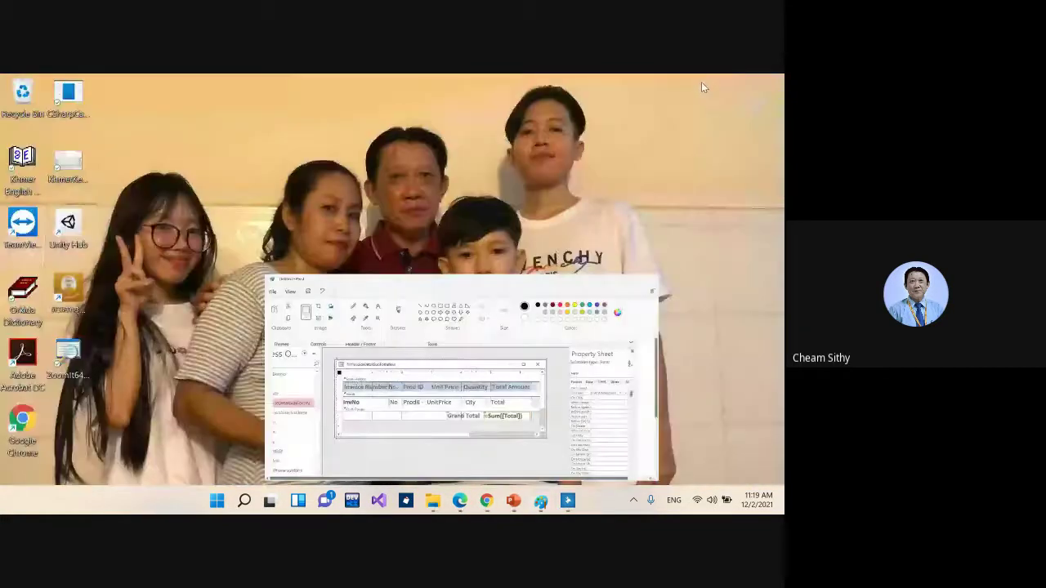
double_click(64, 357)
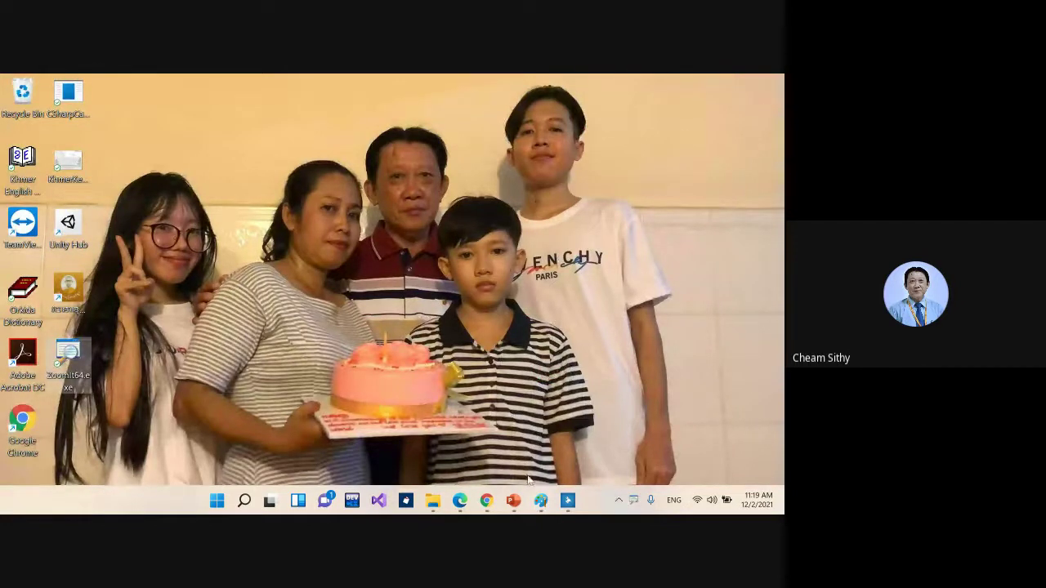
Step: Switch back to the Student Demonstration database in Access, showing the tblInvoice design
click(513, 502)
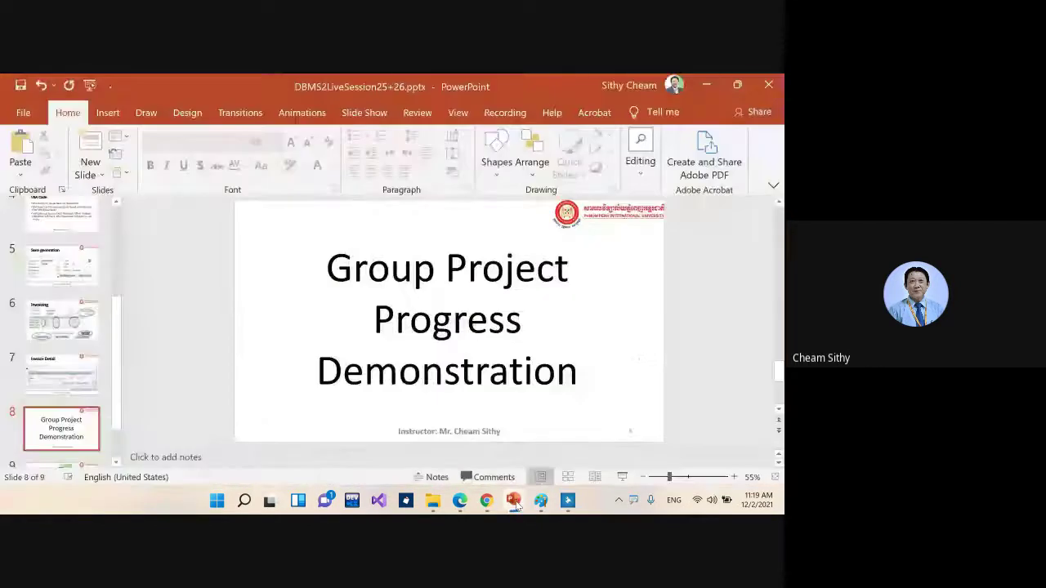
mouse_move(434, 502)
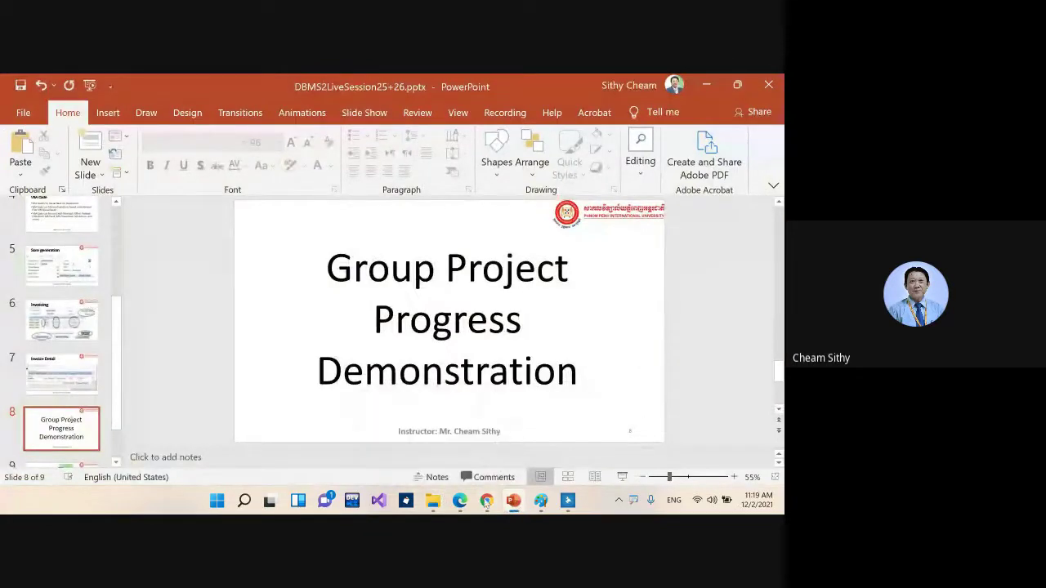
mouse_move(513, 502)
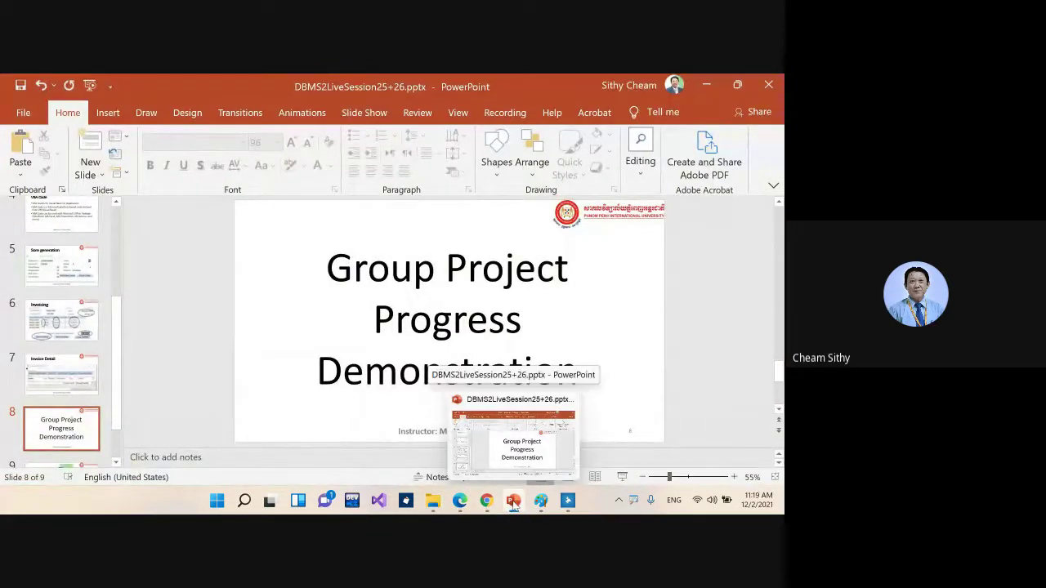
click(569, 502)
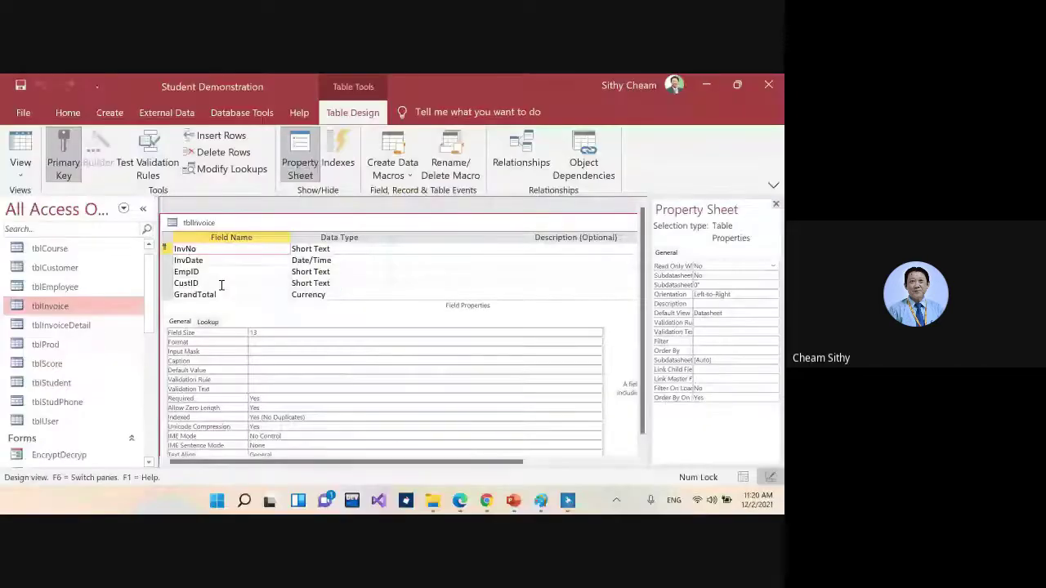
Step: Close the tblInvoice design and open the tblInvoiceDetail table in Design View
click(47, 326)
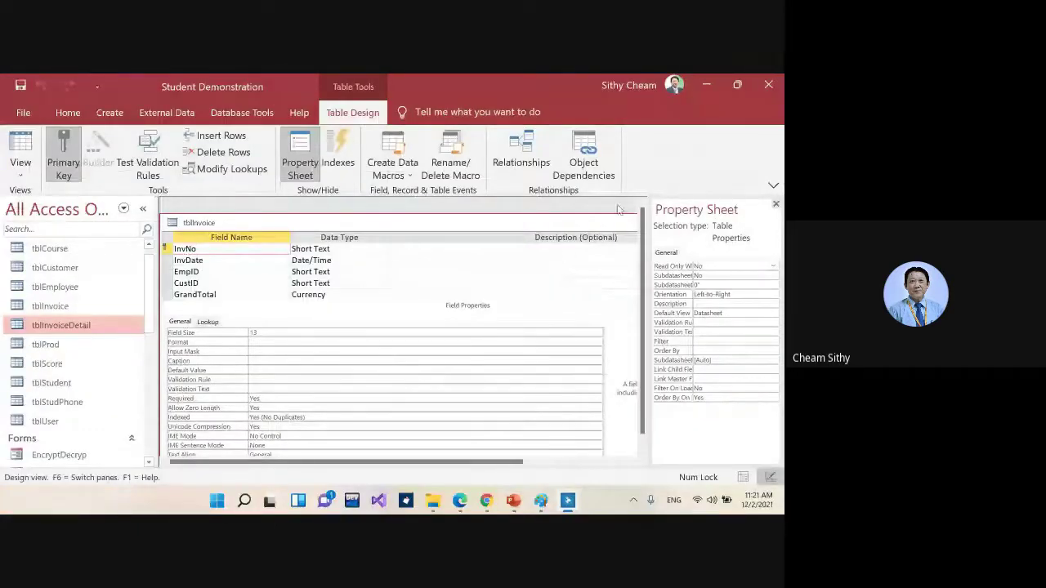
right_click(365, 227)
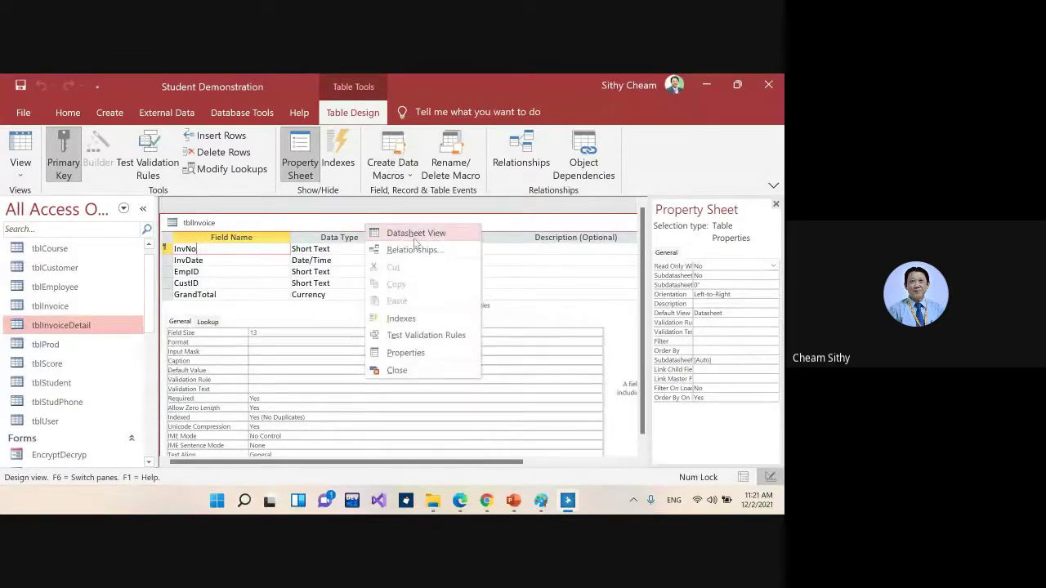
click(398, 369)
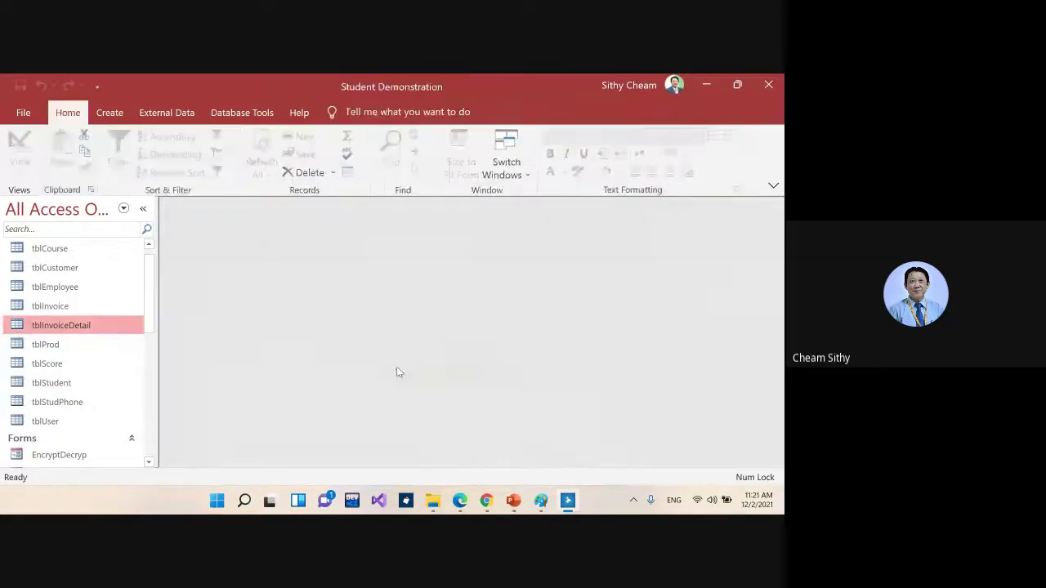
right_click(72, 331)
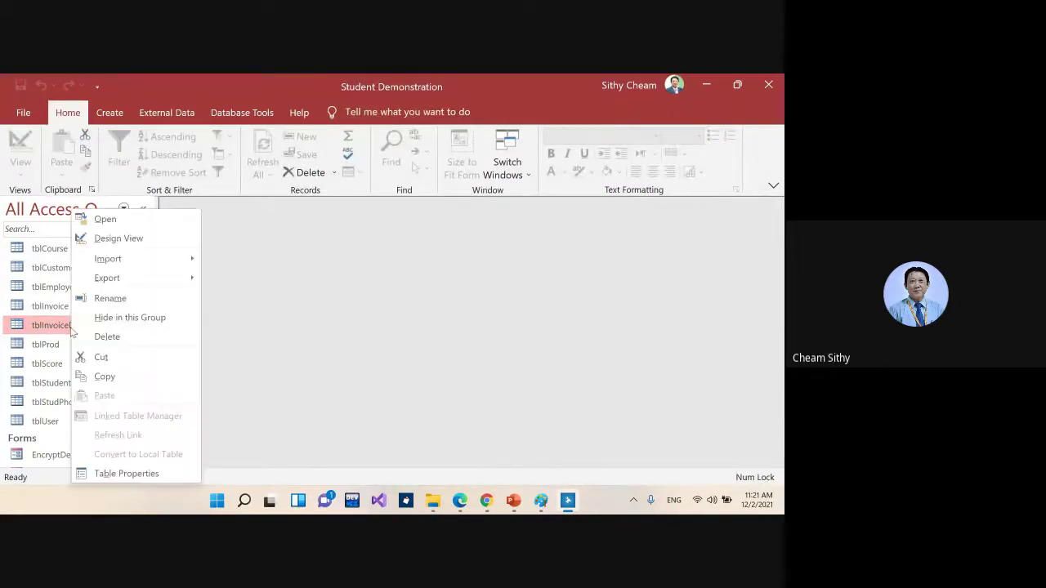
click(100, 243)
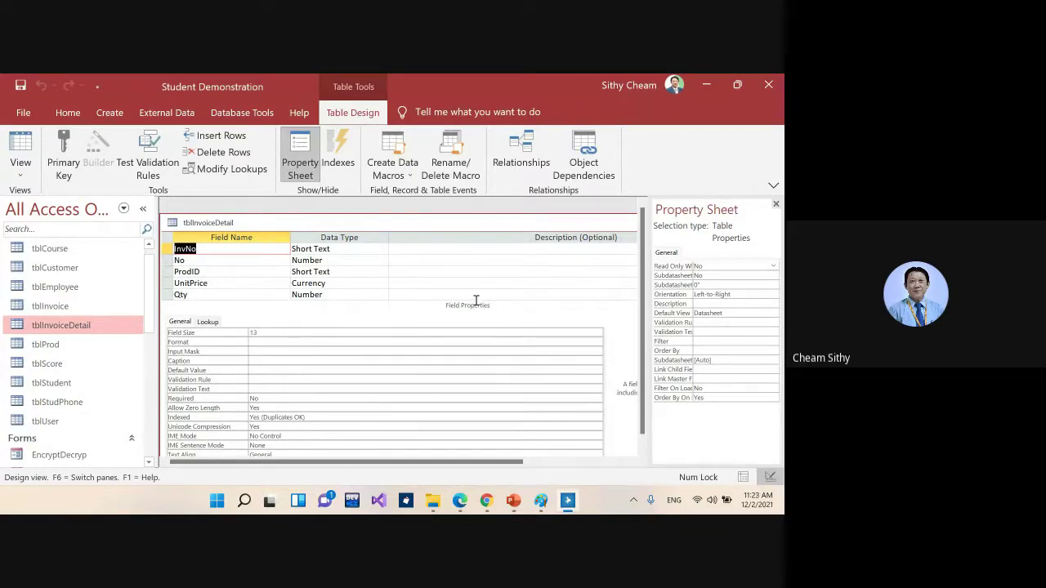
Step: Examine the fields of tblInvoiceDetail down to the Total field
click(396, 294)
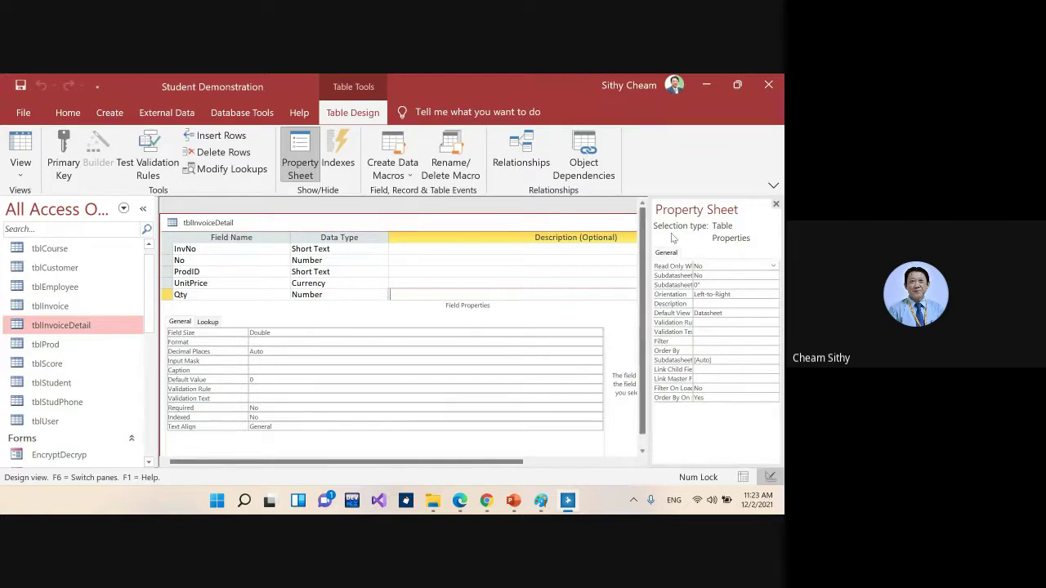
click(643, 447)
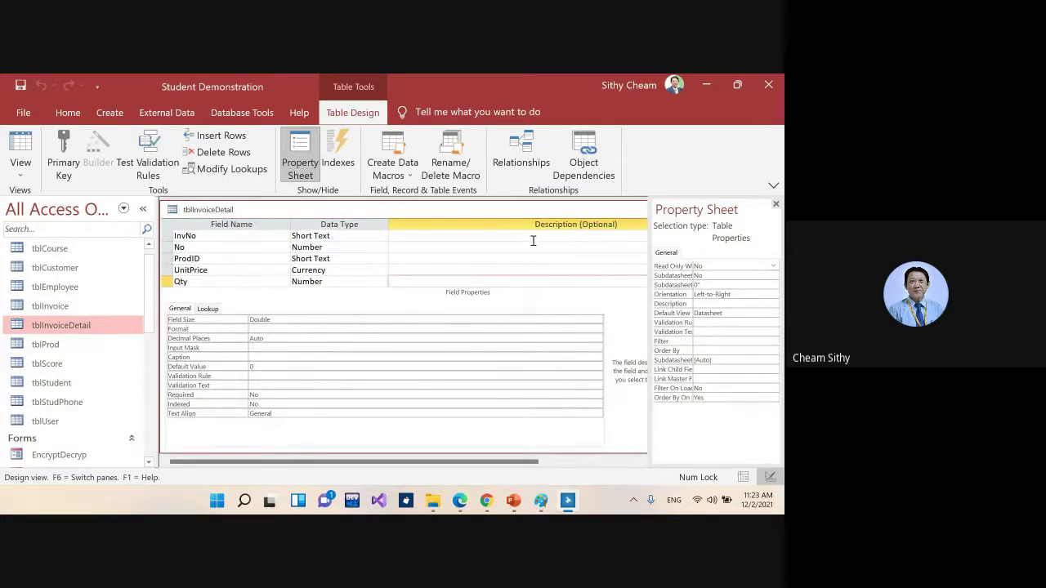
click(207, 278)
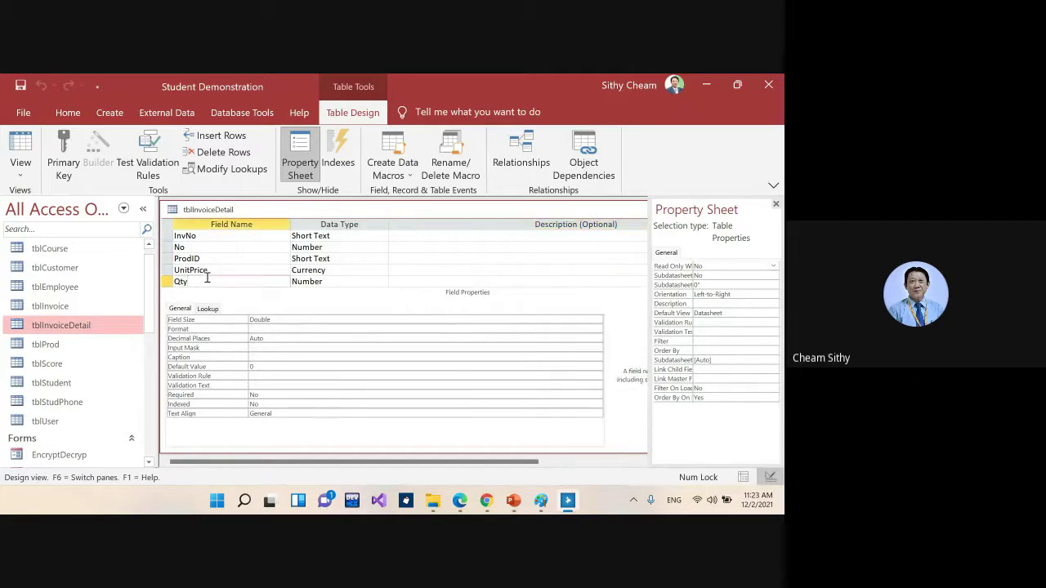
key(Down)
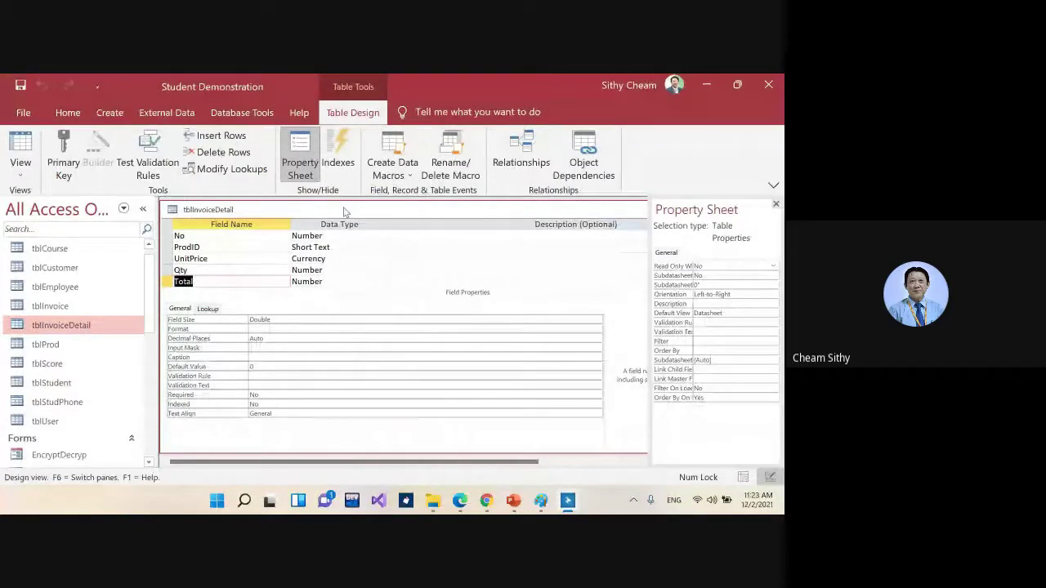
Step: Close the tblInvoiceDetail design and open the tblProd table in Design View
right_click(344, 212)
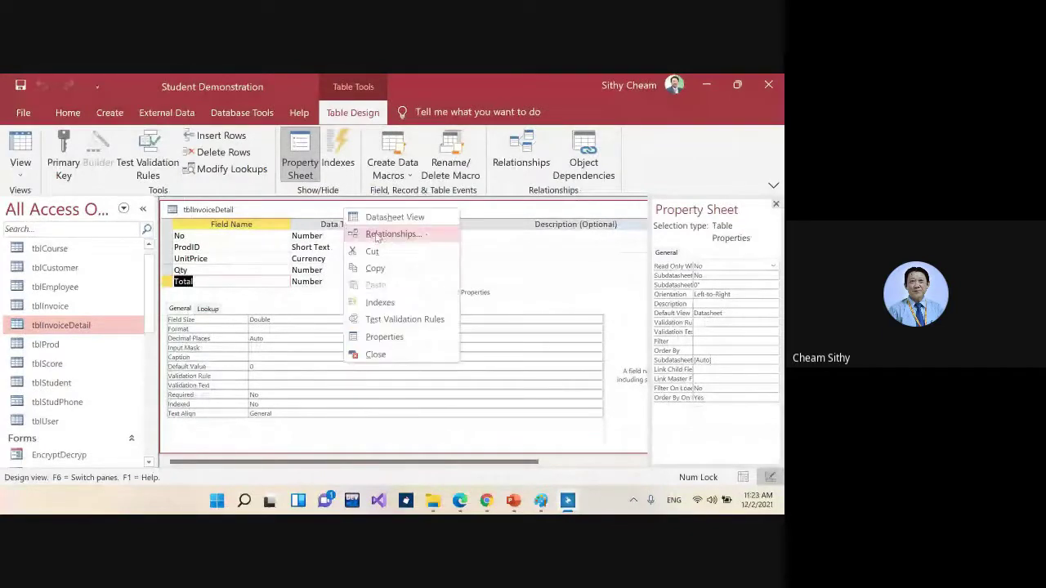
click(384, 354)
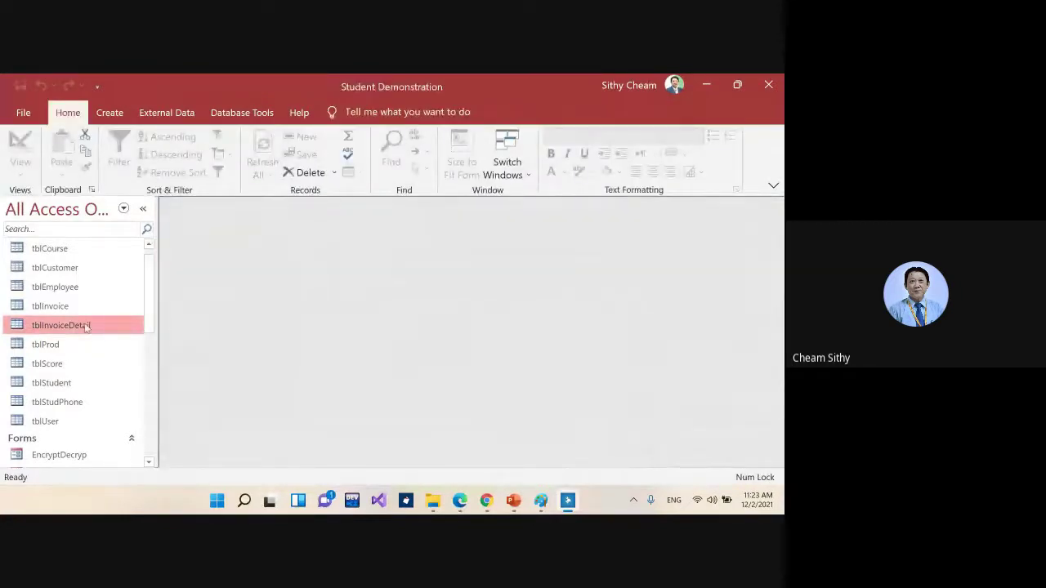
click(58, 348)
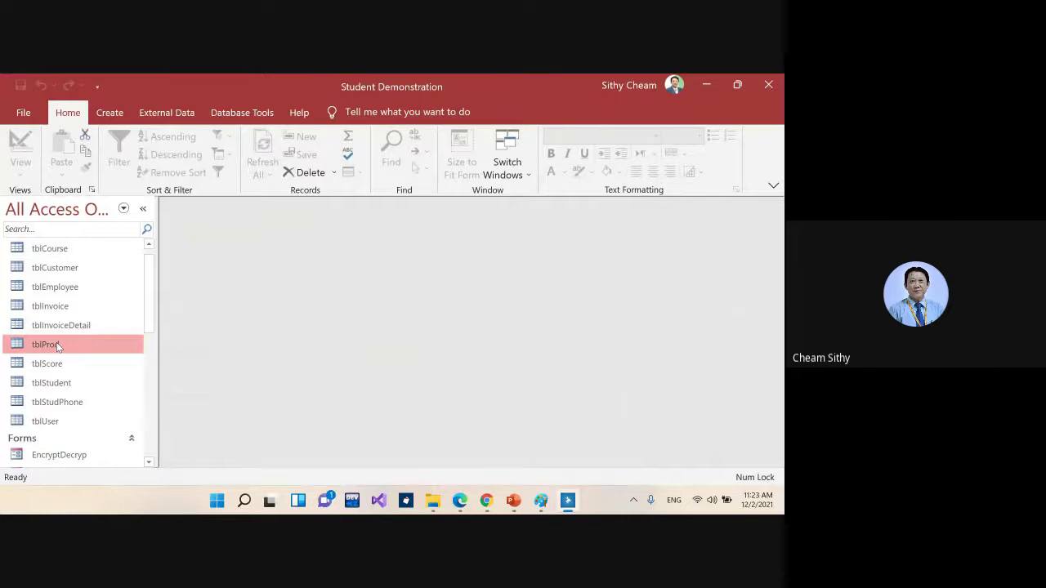
right_click(58, 346)
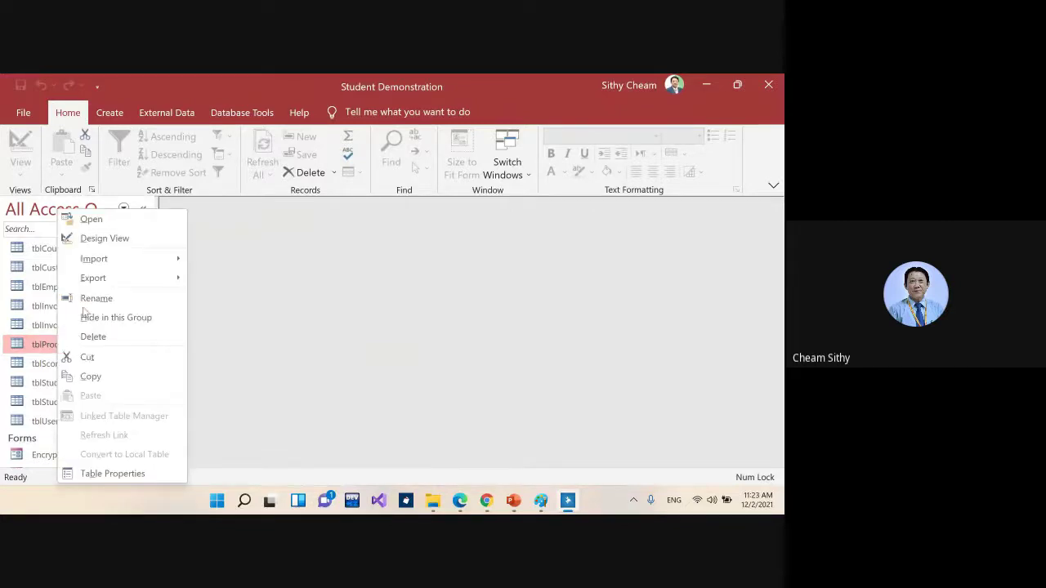
click(108, 243)
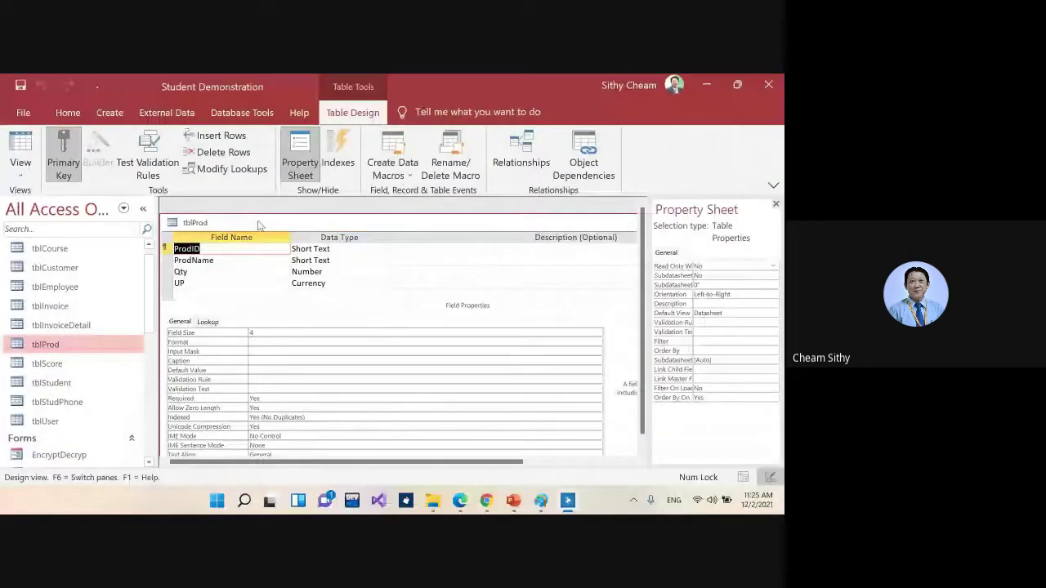
Step: Close the tblProd design and inspect the UP values of products P002 and P001 in Datasheet View
right_click(258, 224)
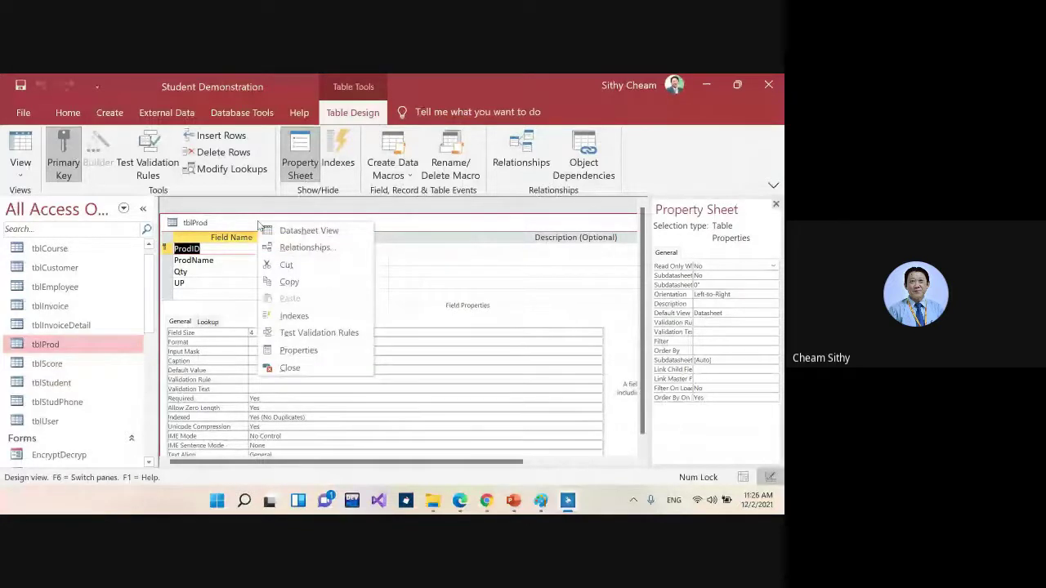
click(286, 368)
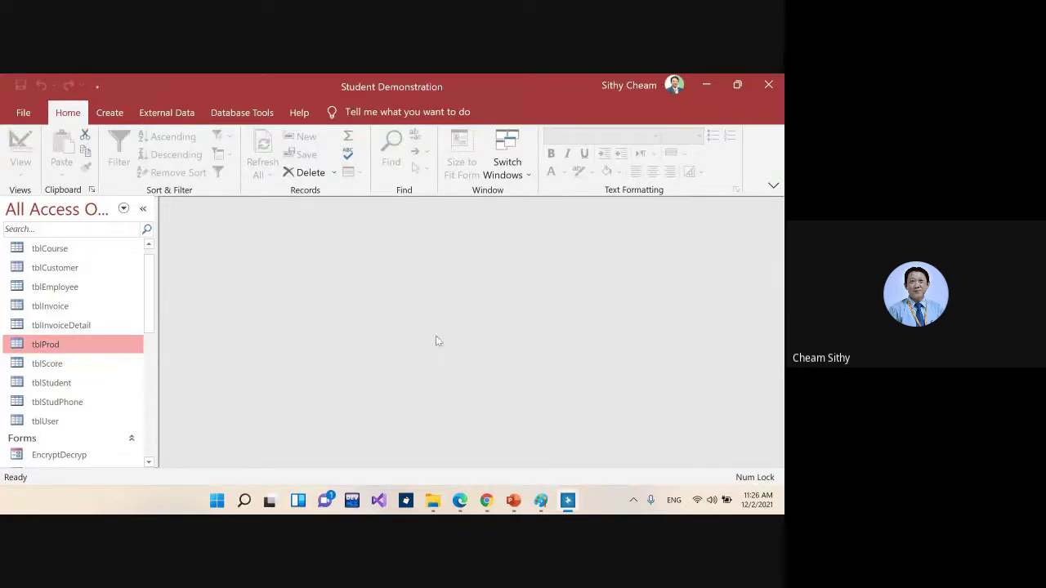
click(152, 434)
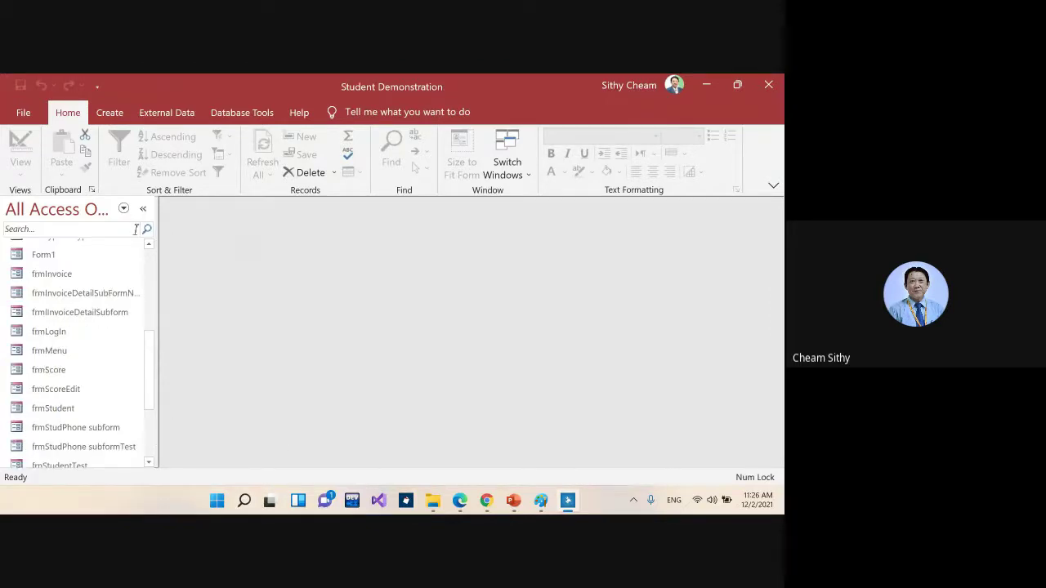
click(152, 268)
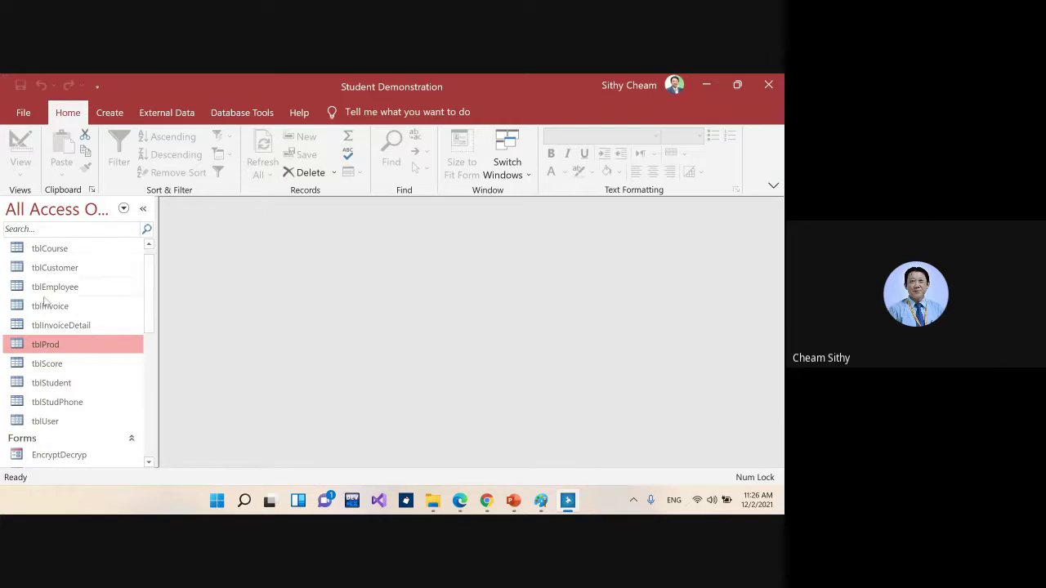
click(150, 246)
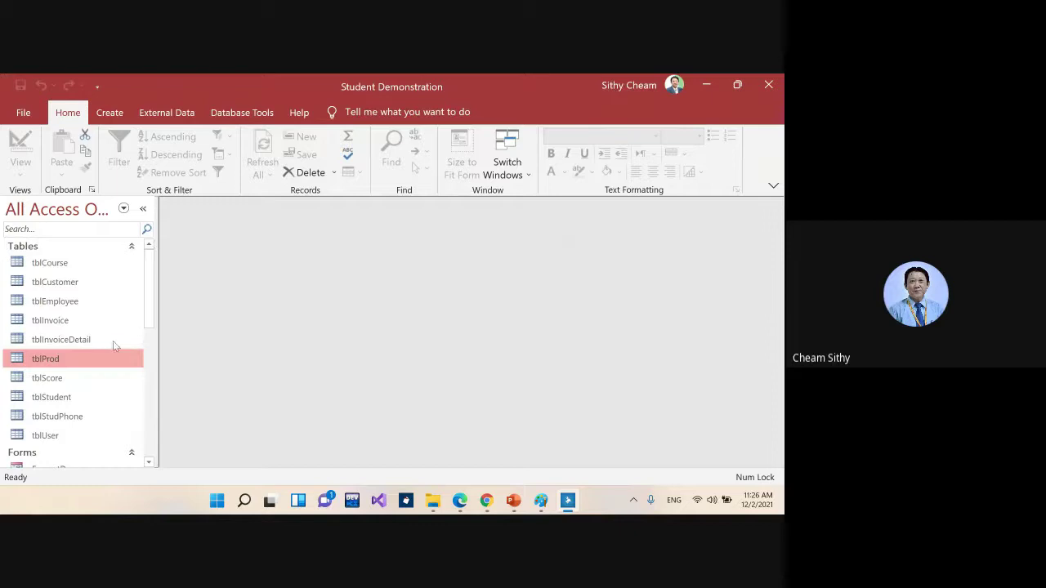
double_click(46, 359)
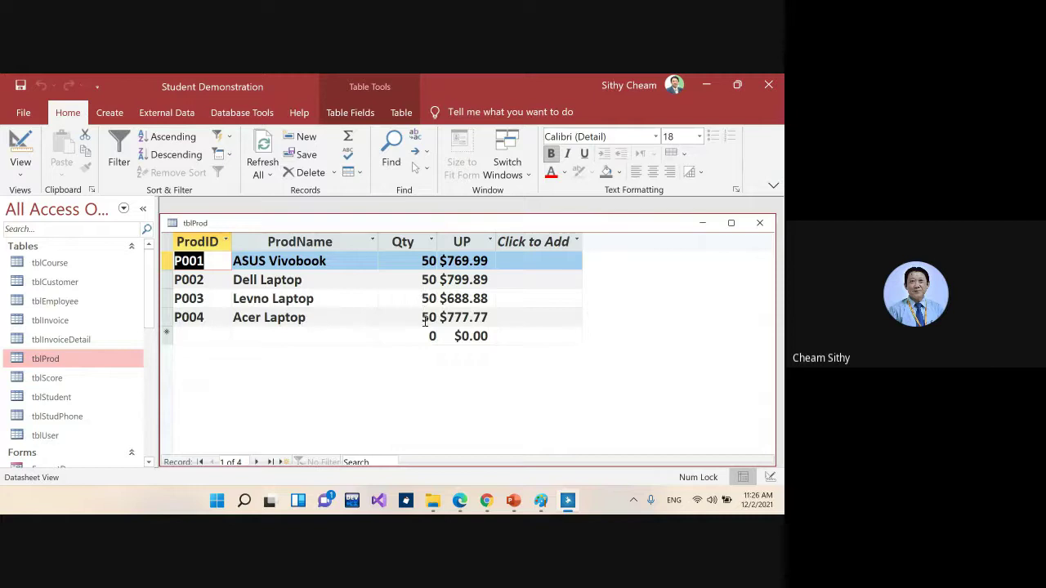
click(456, 279)
click(454, 261)
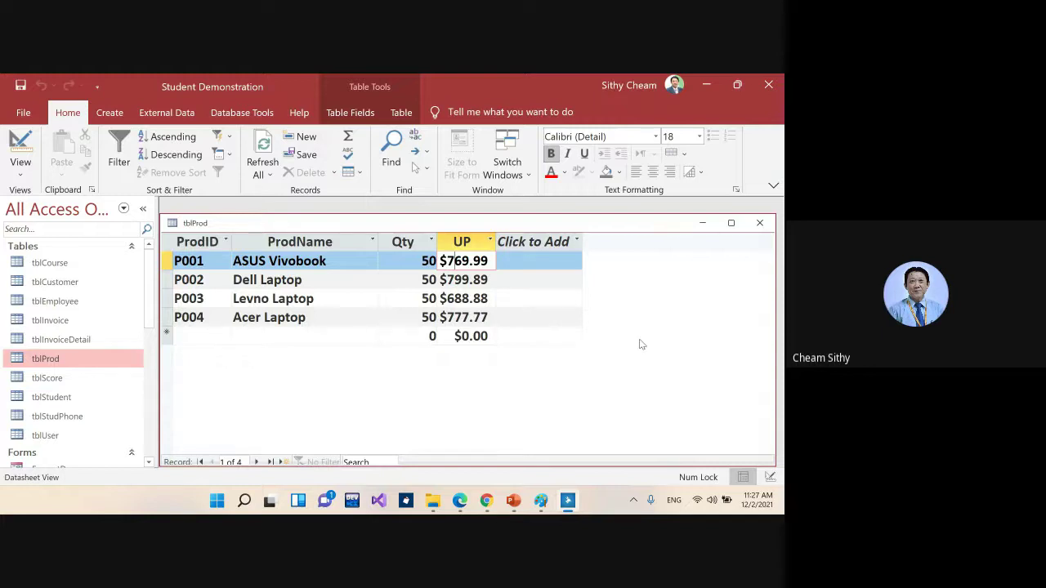
Step: Close the tblProd table and open the frmInvoice form in Form View
click(758, 224)
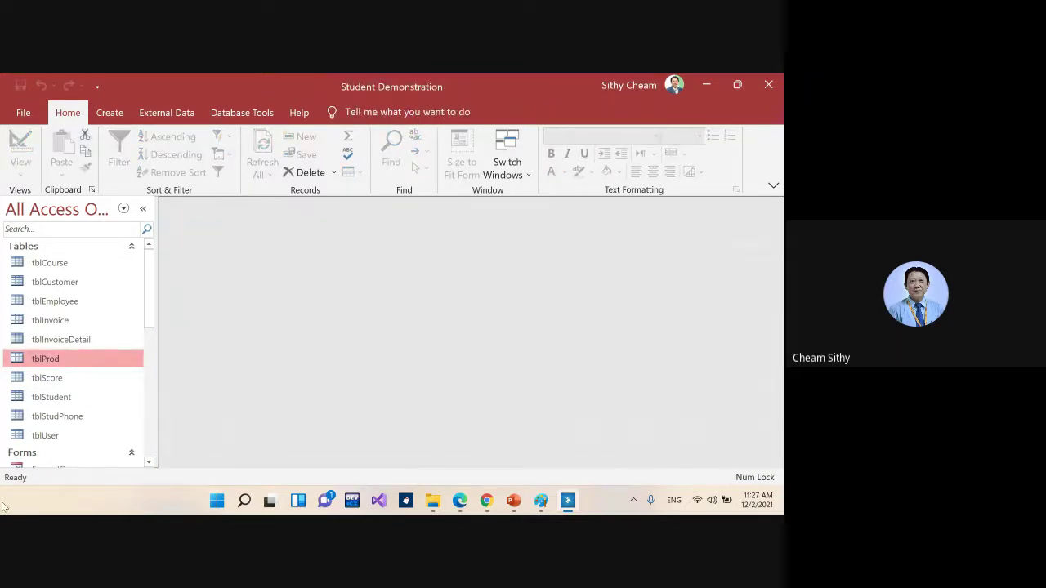
scroll(82, 351, down, 8)
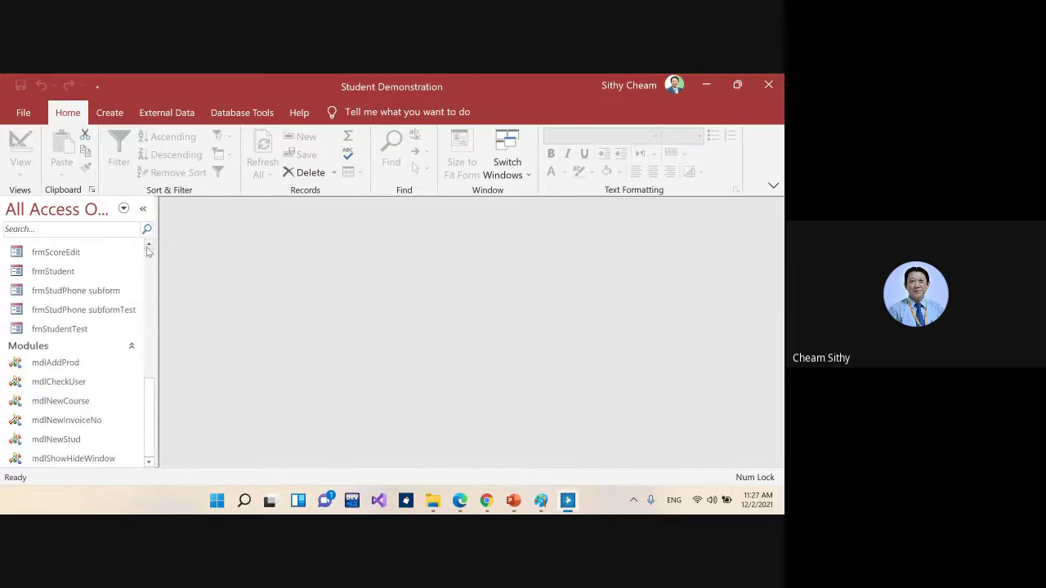
click(149, 245)
click(148, 245)
click(149, 245)
click(149, 245)
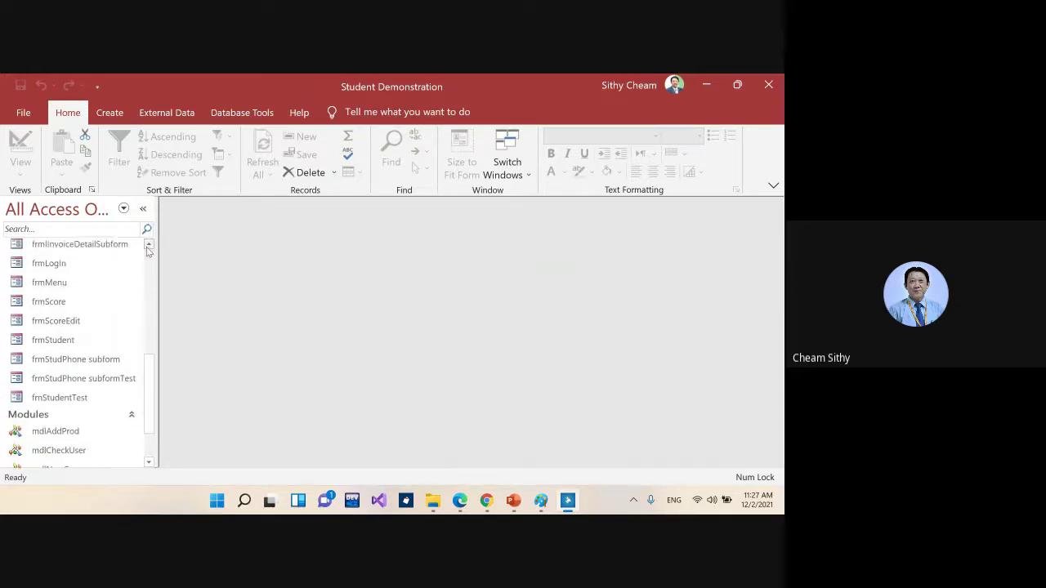
click(149, 245)
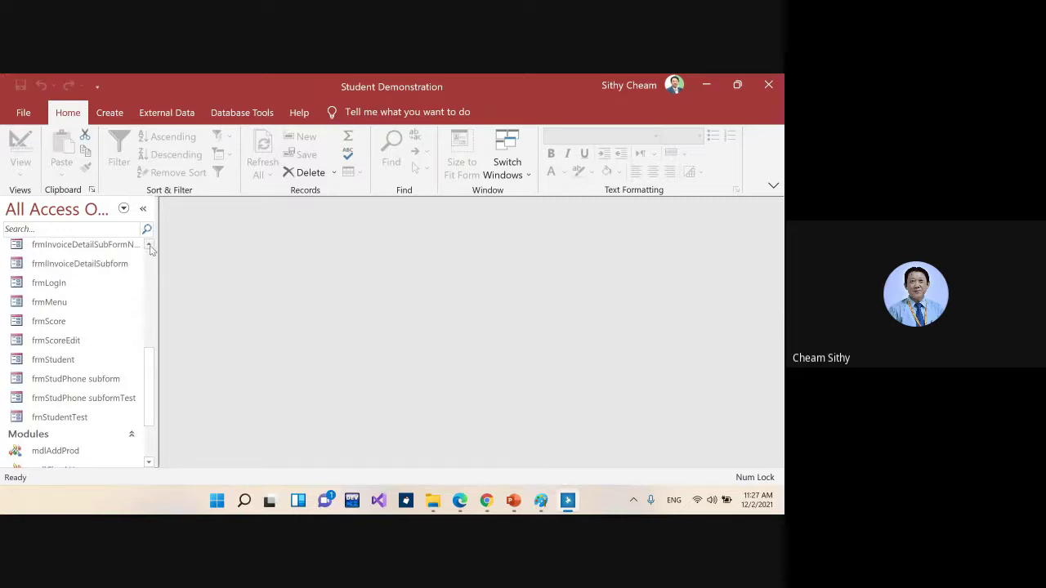
click(148, 245)
click(148, 245)
click(148, 245)
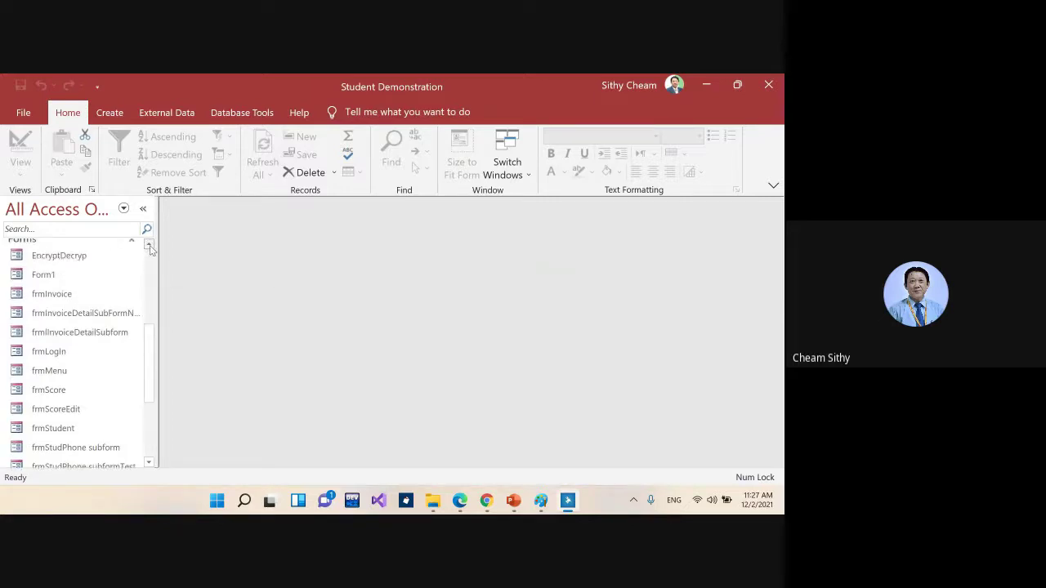
click(54, 298)
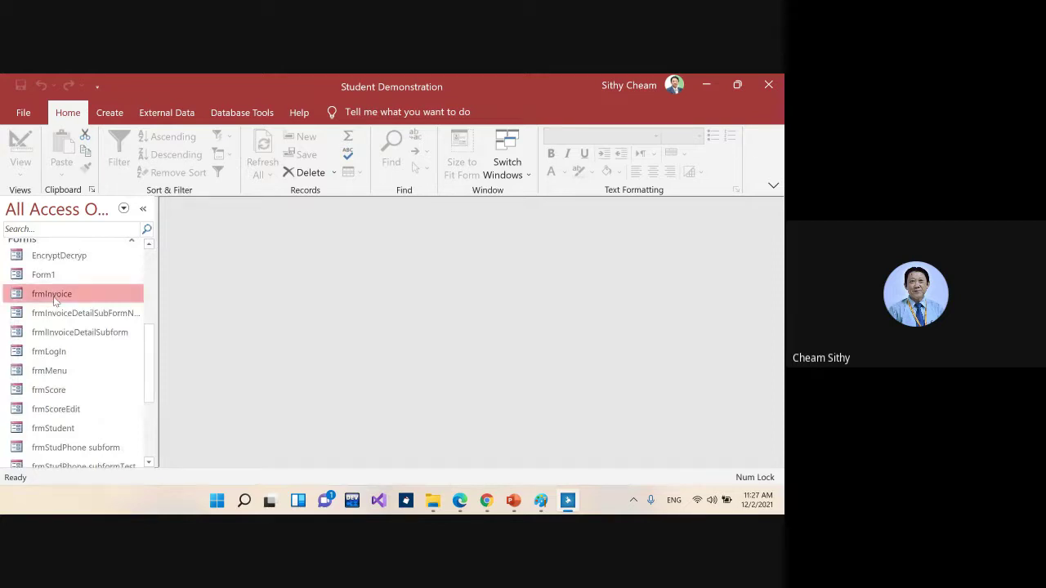
double_click(54, 298)
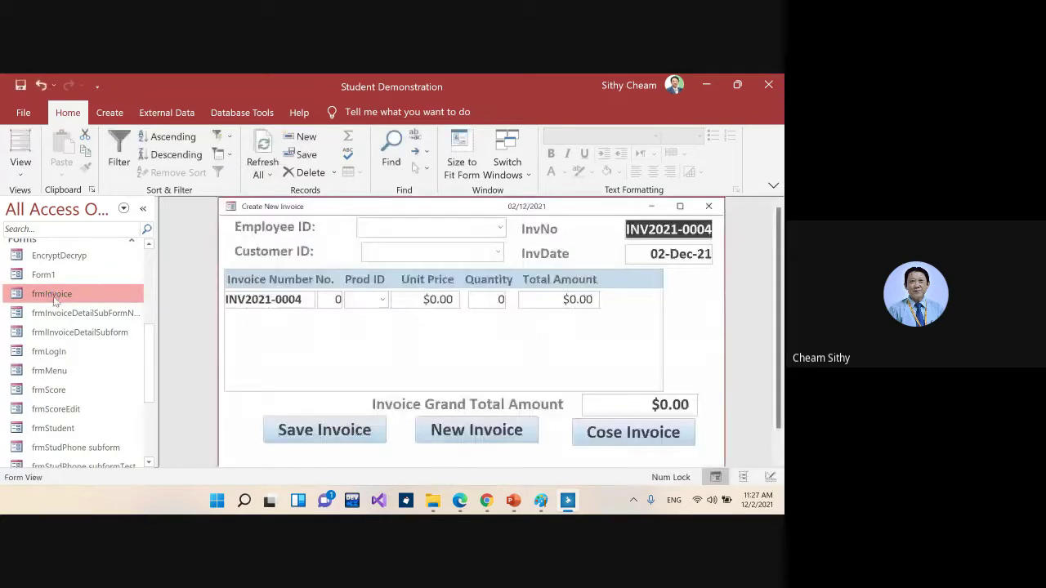
Step: Assign the first listed employee and the third listed customer to the new invoice
click(500, 229)
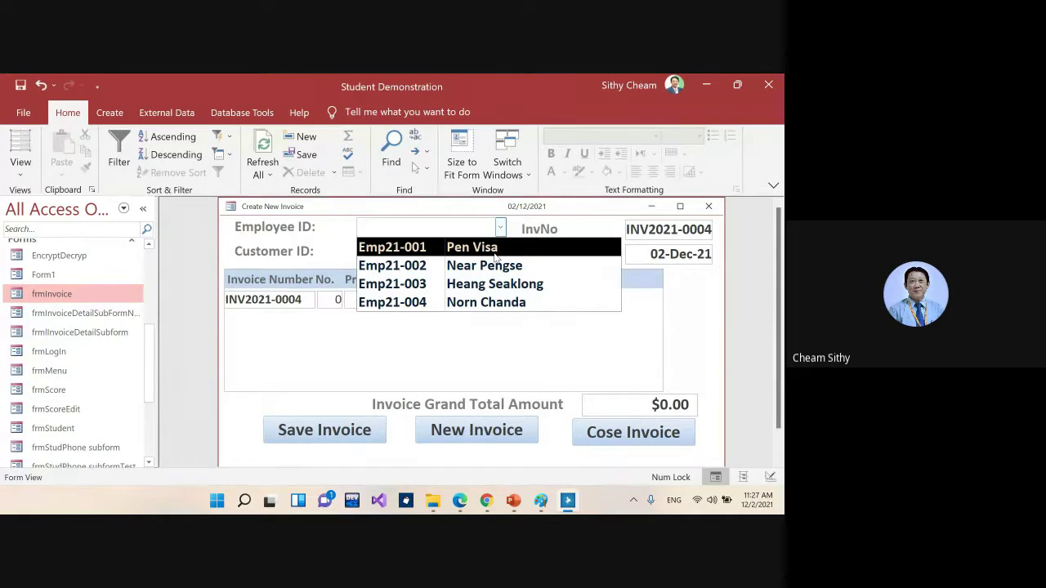
click(495, 255)
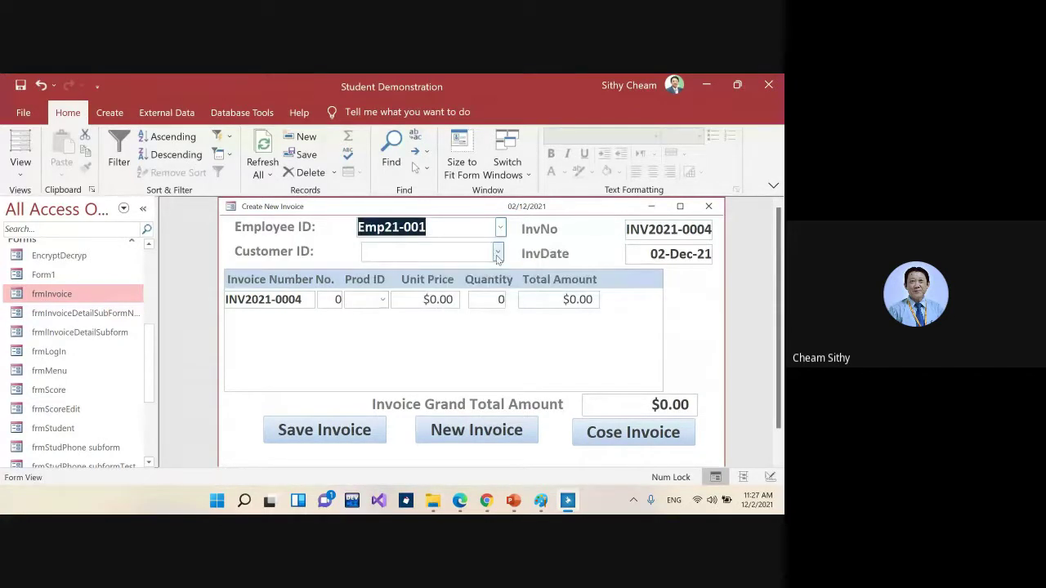
click(497, 255)
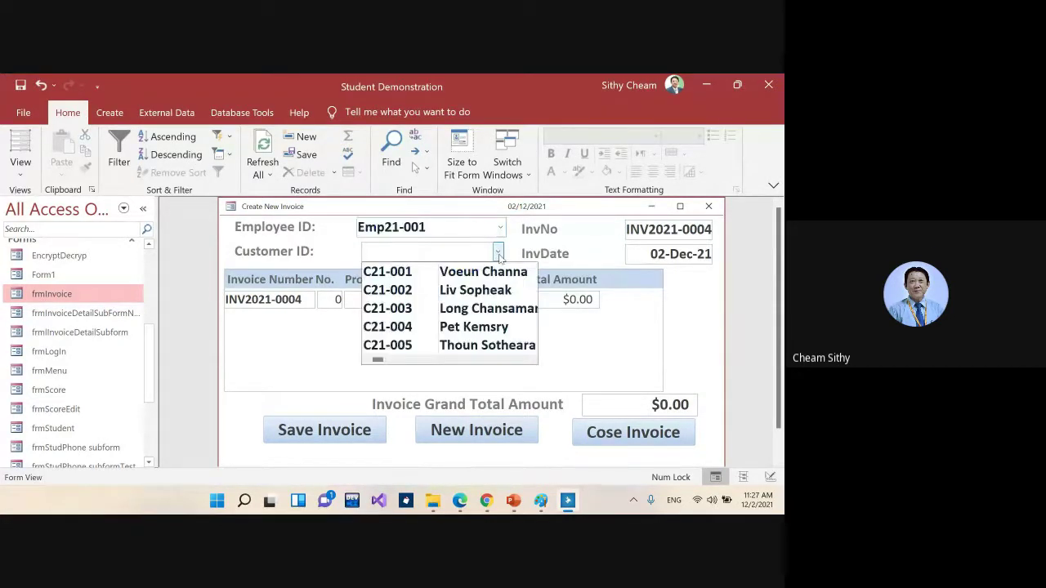
click(496, 308)
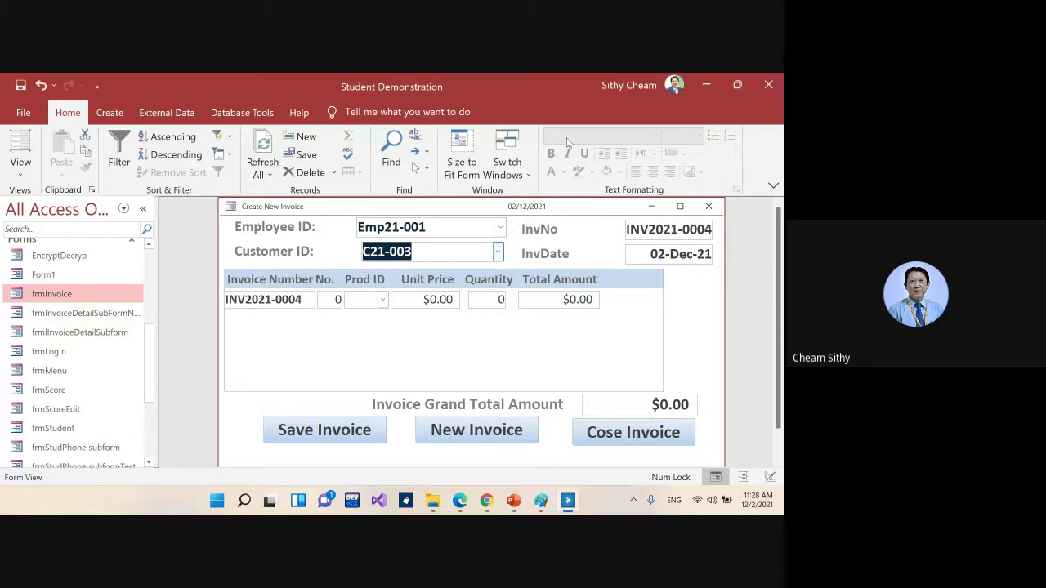
Step: Fill in the first invoice line as No. 1 with product P001 (ASUS Vivobook) and quantity 2
click(324, 303)
text(1)
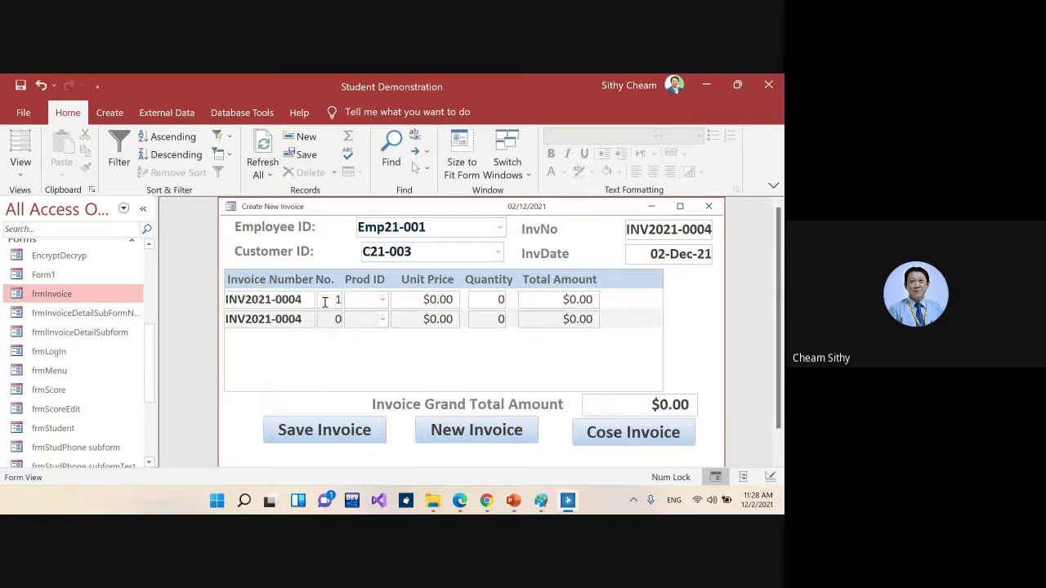
click(382, 301)
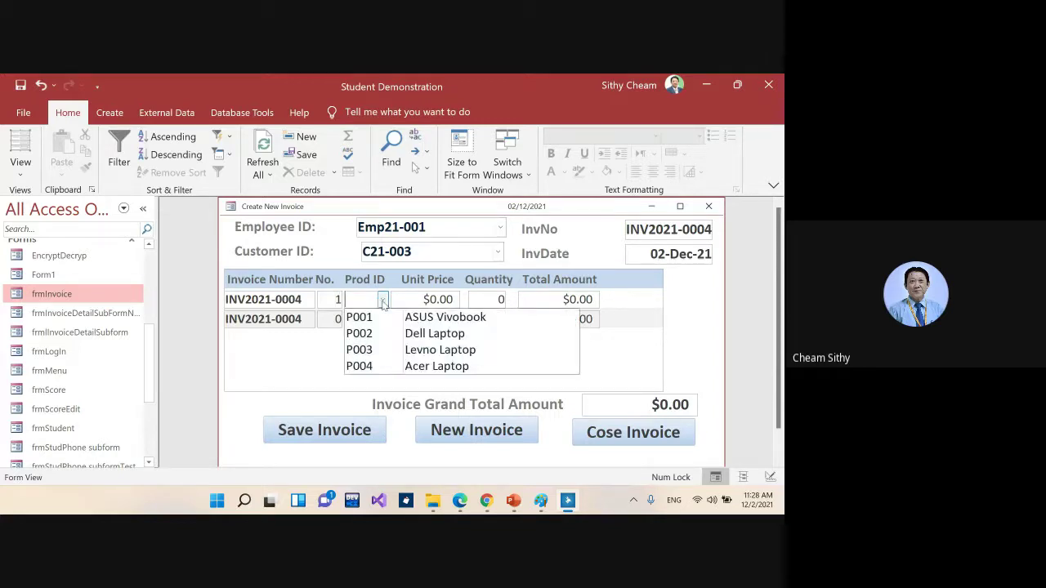
click(387, 319)
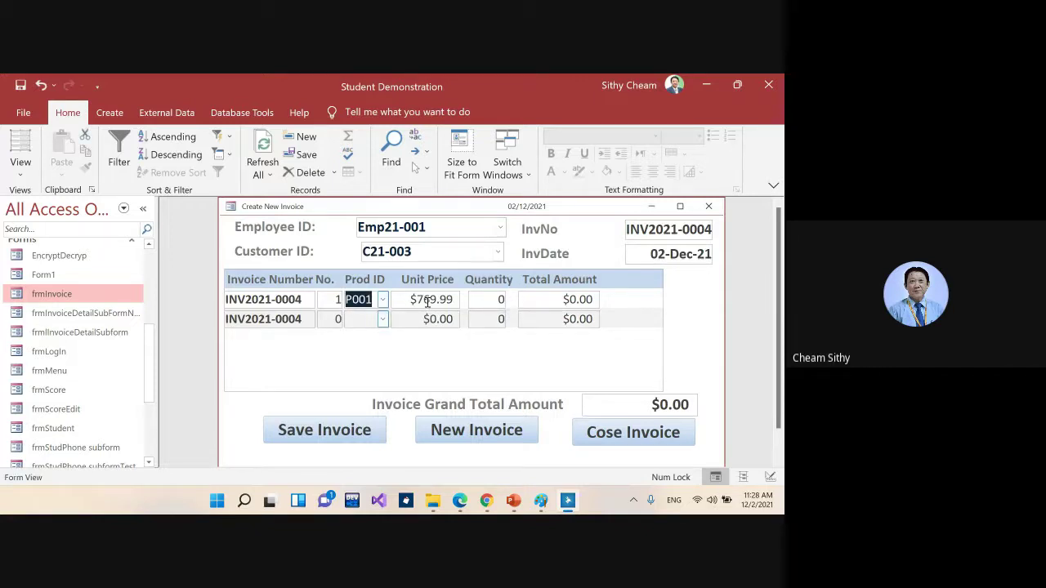
key(Tab)
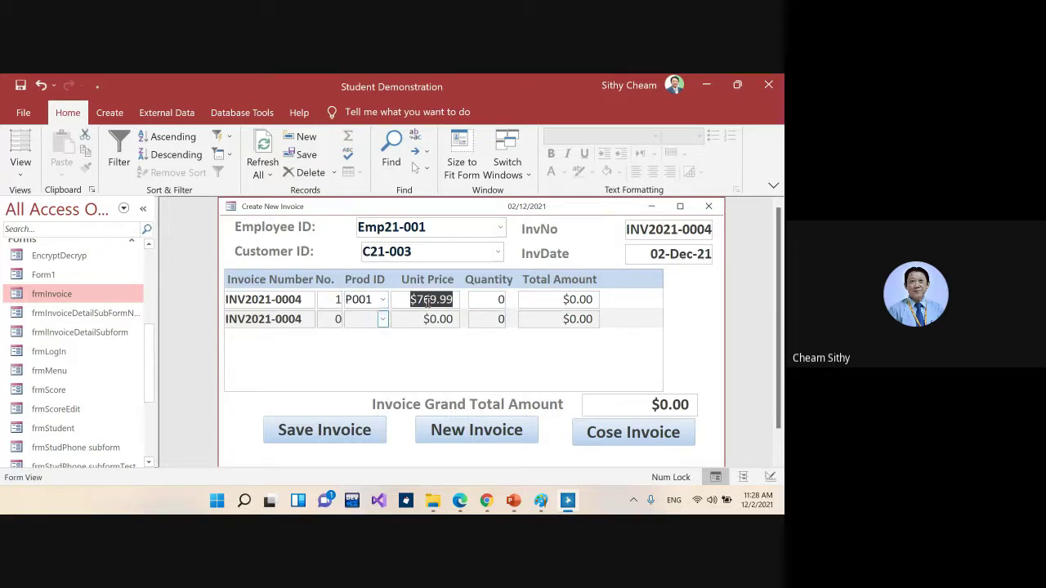
key(Tab)
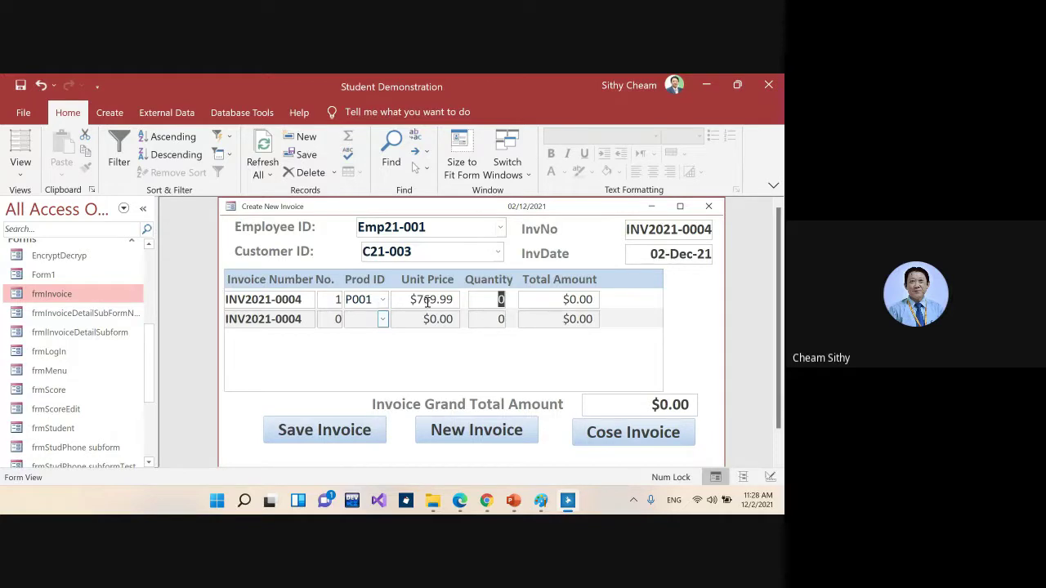
text(2)
key(Tab)
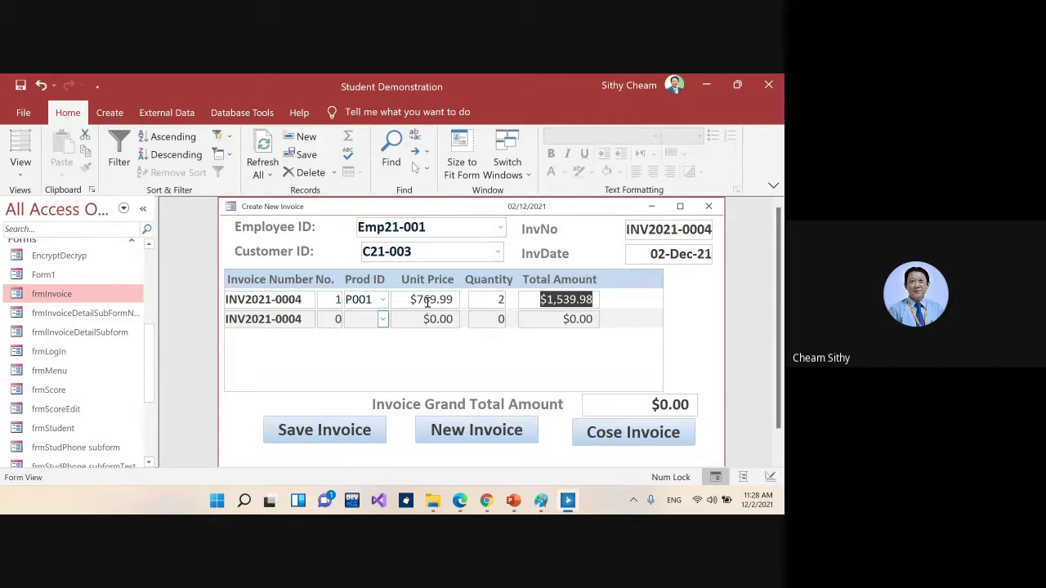
key(Tab)
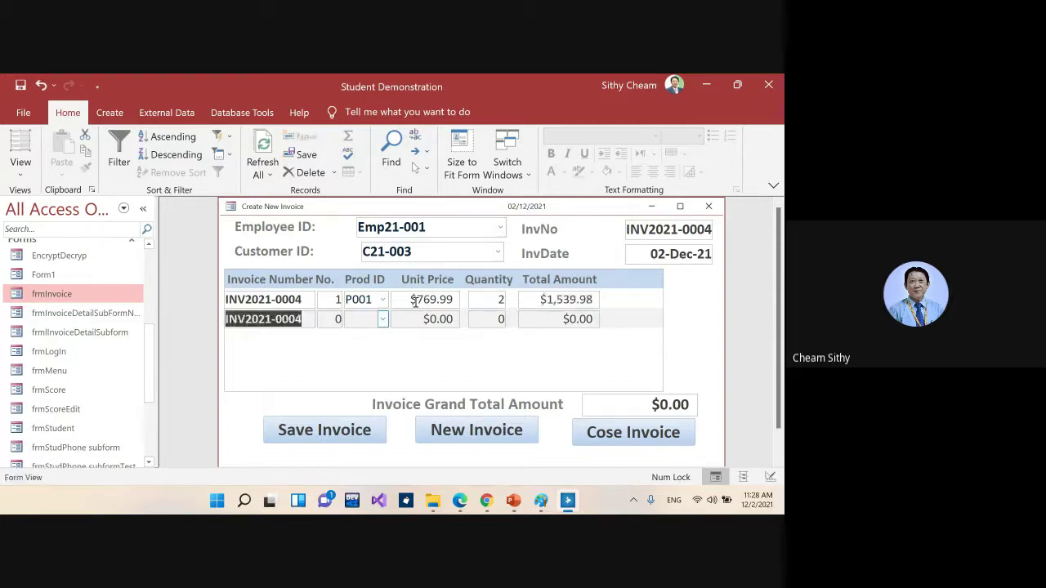
Step: Add a second invoice line as No. 2 with product P002 (Dell Laptop) and quantity 3
key(Tab)
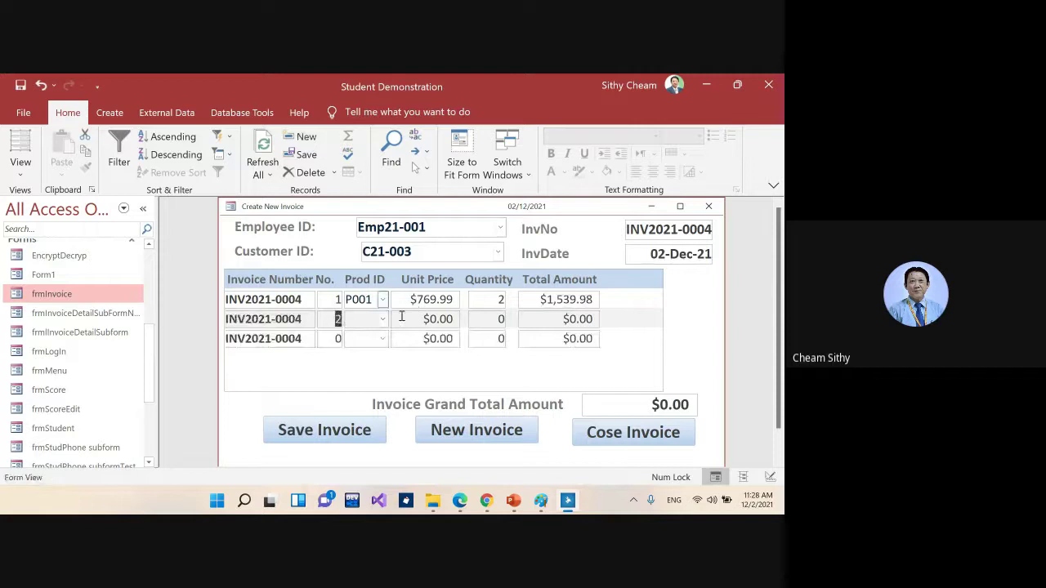
click(383, 320)
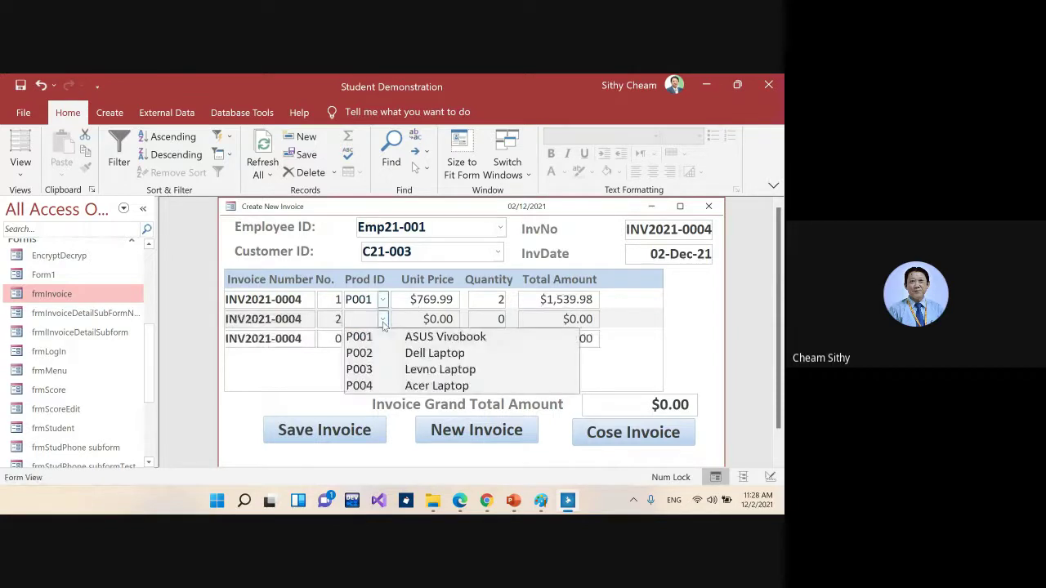
key(Tab)
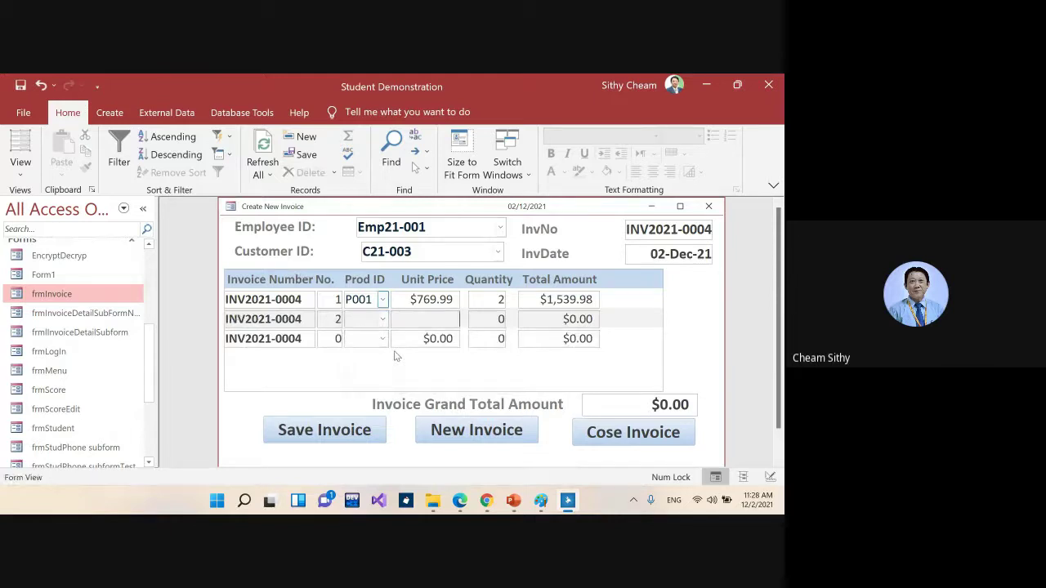
click(383, 320)
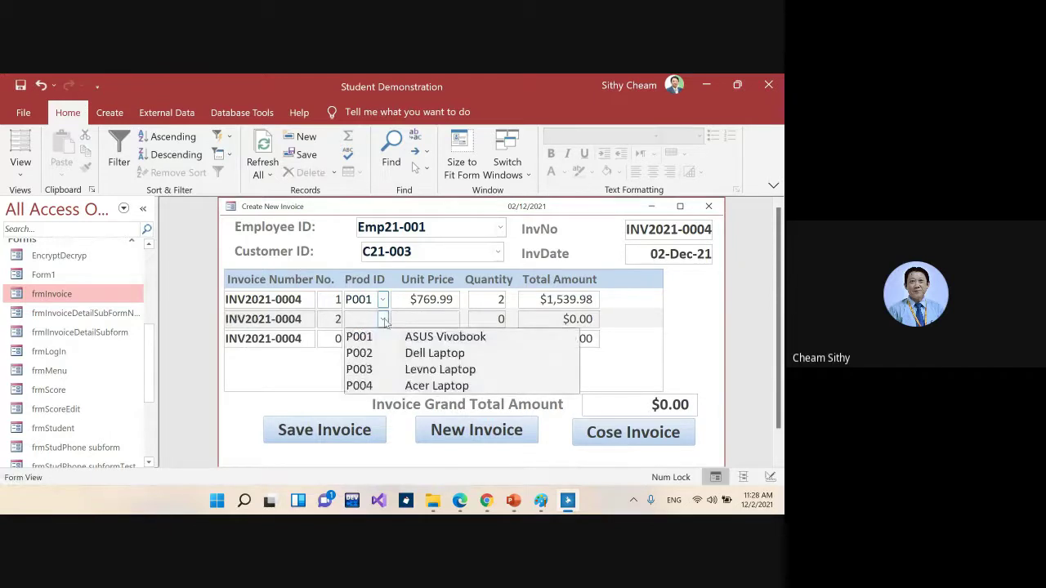
click(386, 361)
key(Tab)
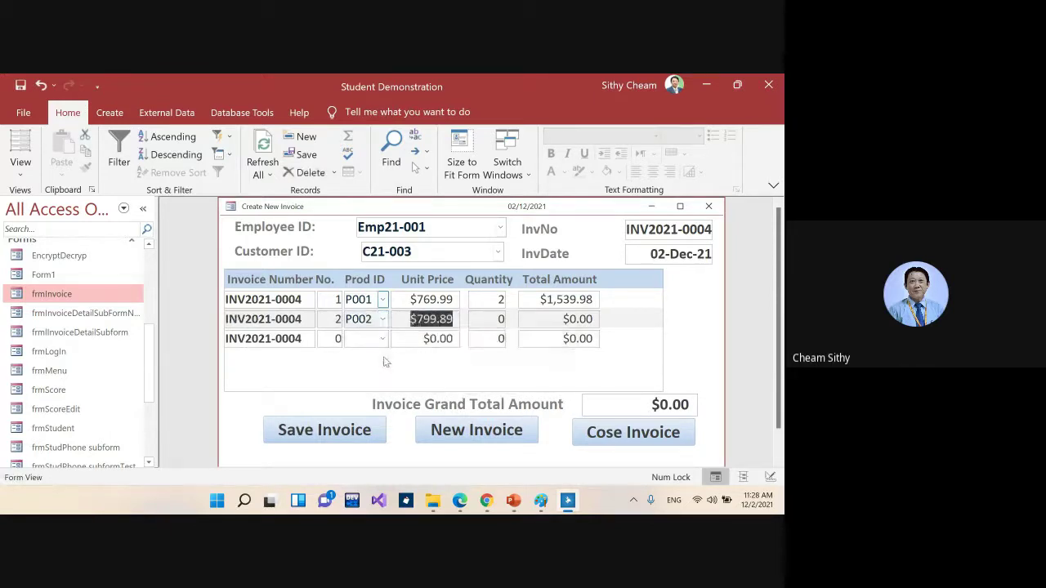
key(Tab)
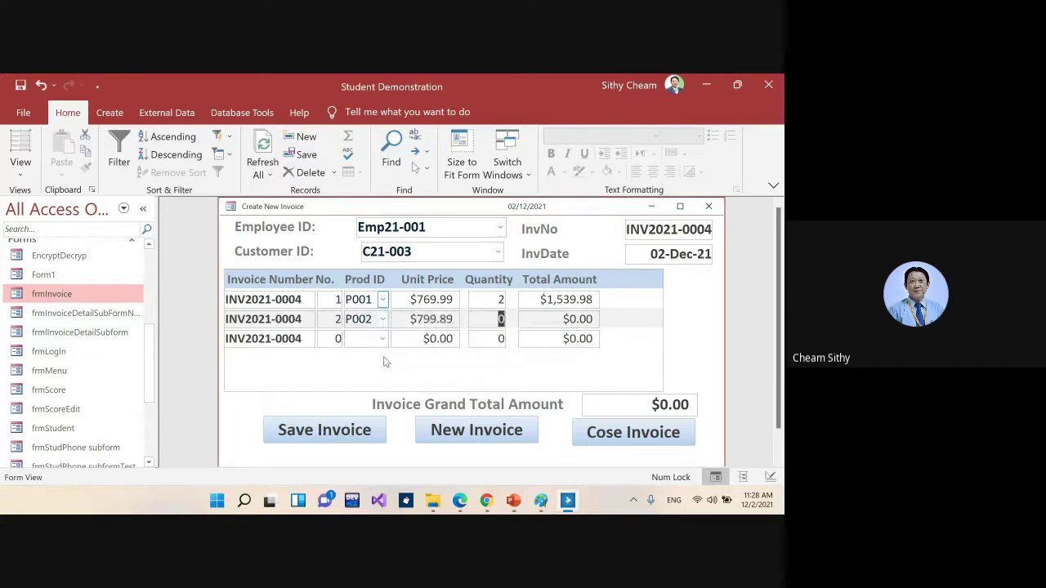
text(3)
key(Tab)
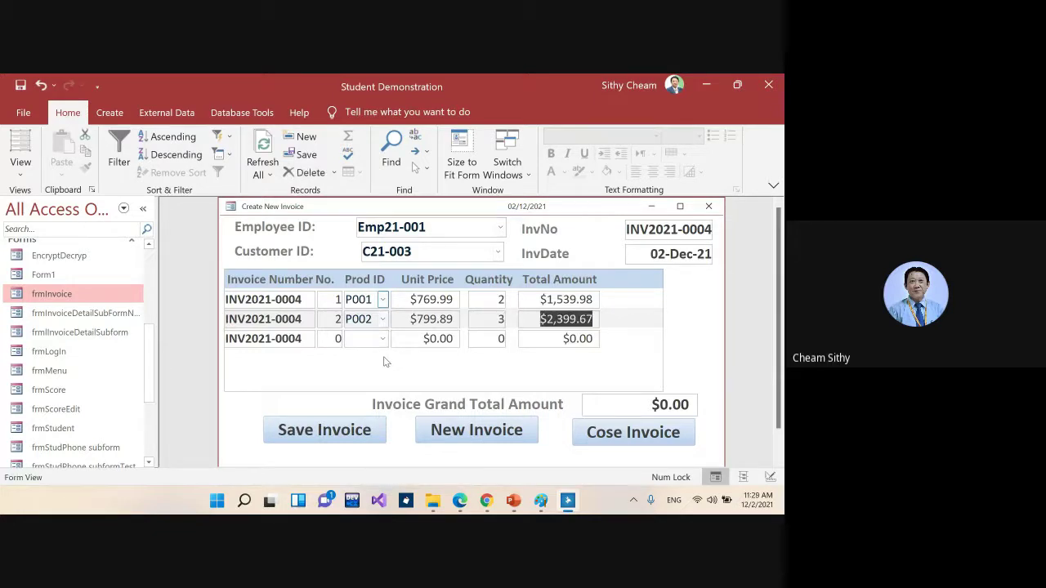
key(Tab)
Step: Add a third invoice line as No. 3 with product P003 (Levno Laptop) and quantity 4
key(Tab)
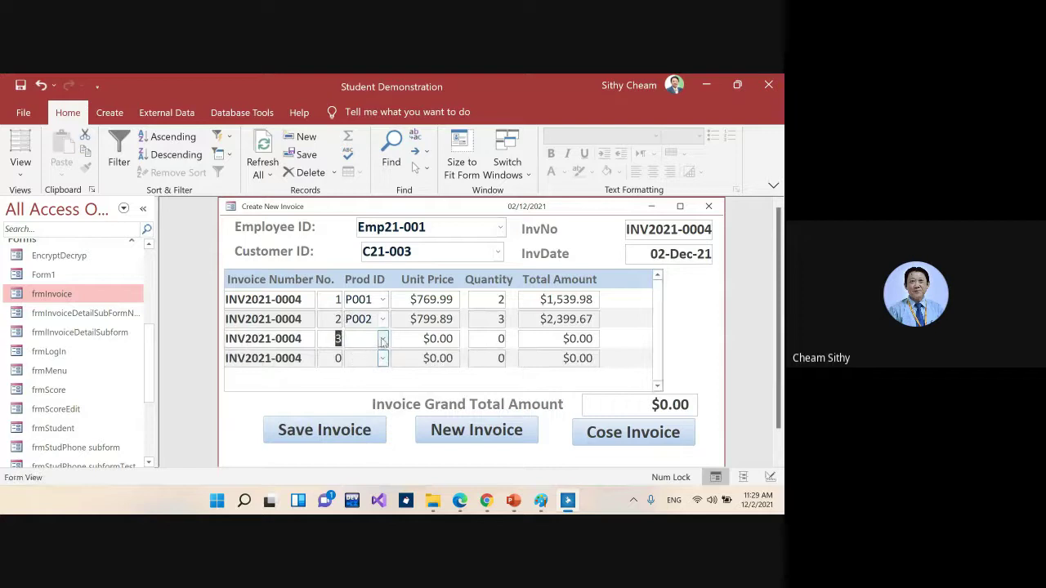
click(382, 340)
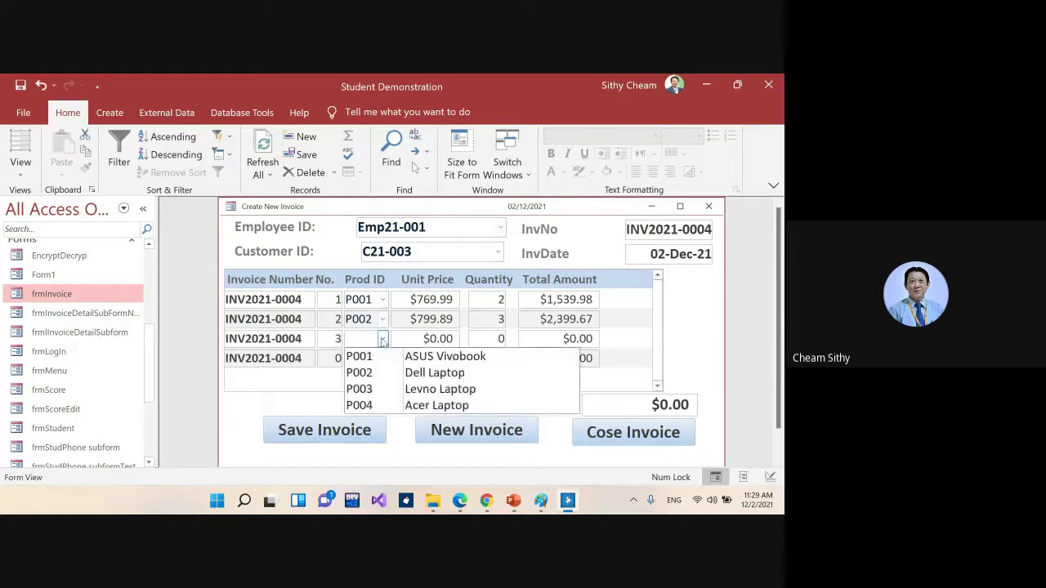
click(383, 389)
key(Tab)
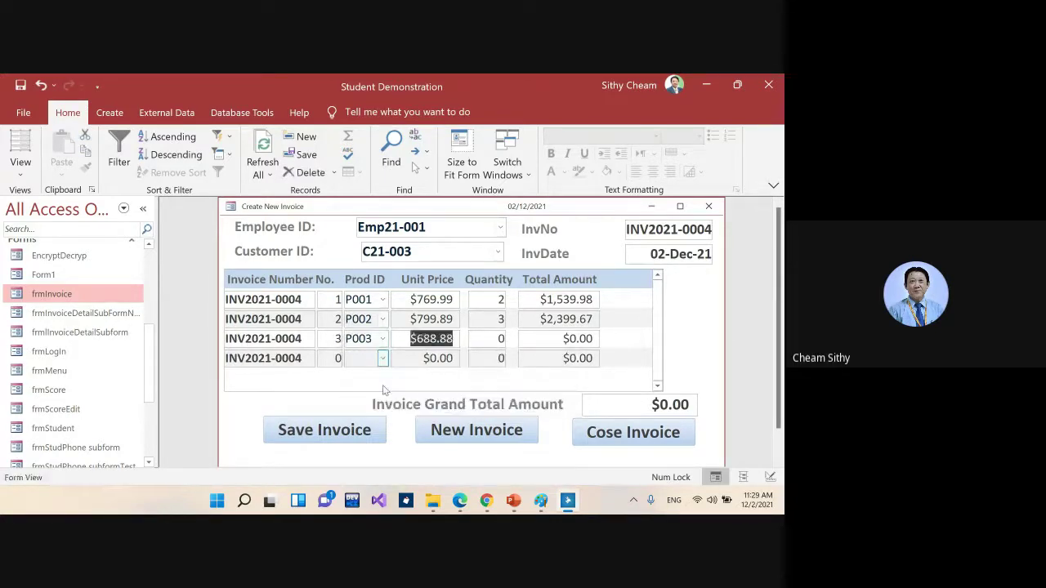
click(490, 338)
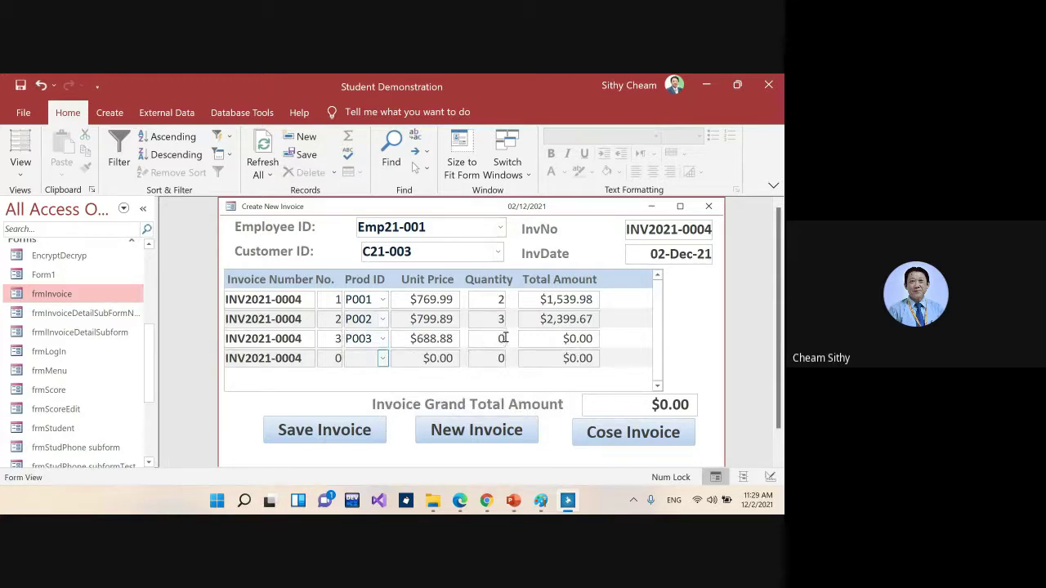
key(Tab)
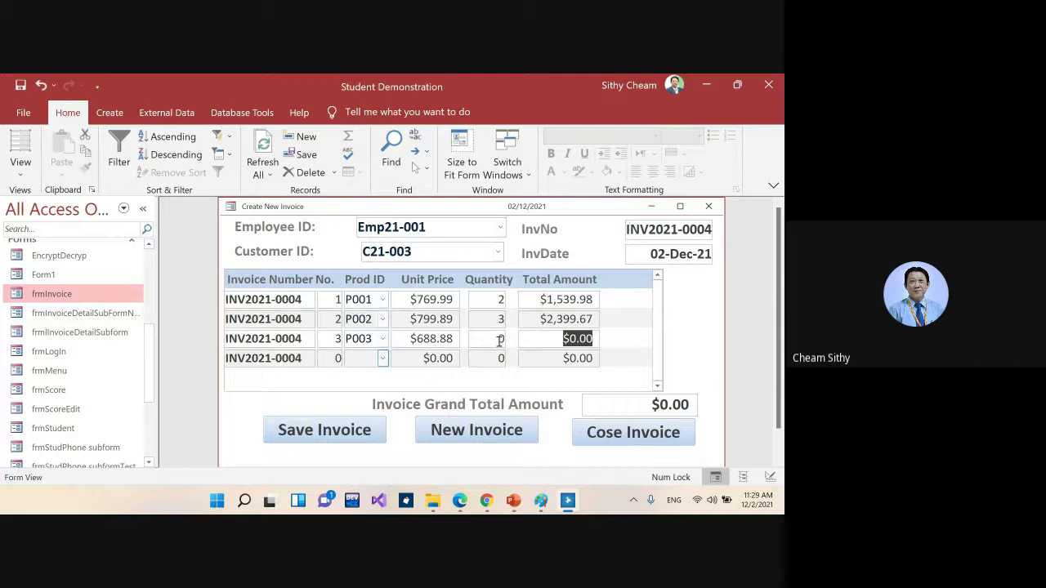
click(499, 340)
key(BackSpace)
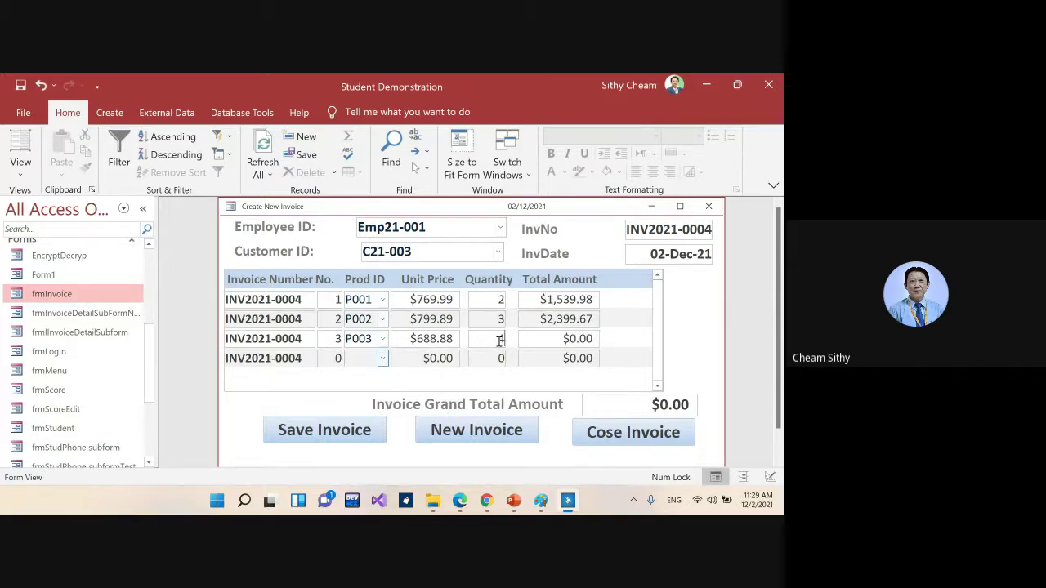
text(4)
key(Tab)
key(Tab)
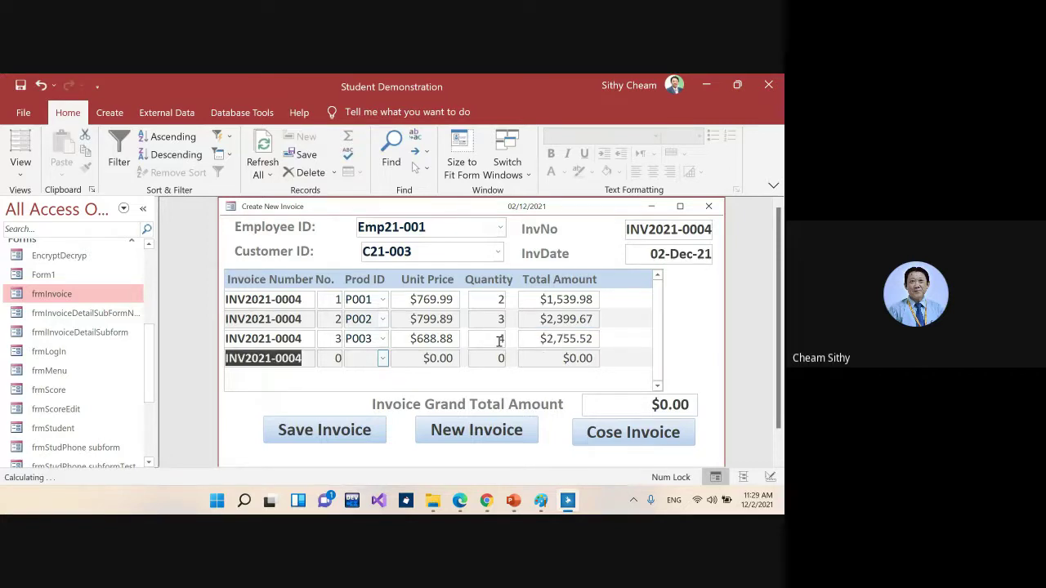
Step: Add a fourth invoice line as No. 4 with product P004 (Acer Laptop) and quantity 5
key(Tab)
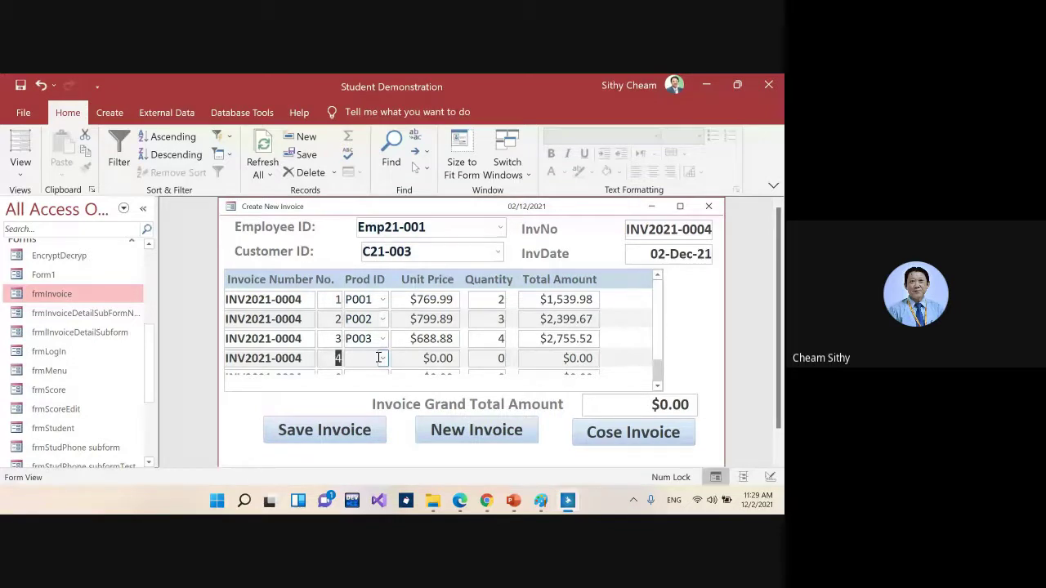
key(Tab)
text(P004)
key(Tab)
key(Tab)
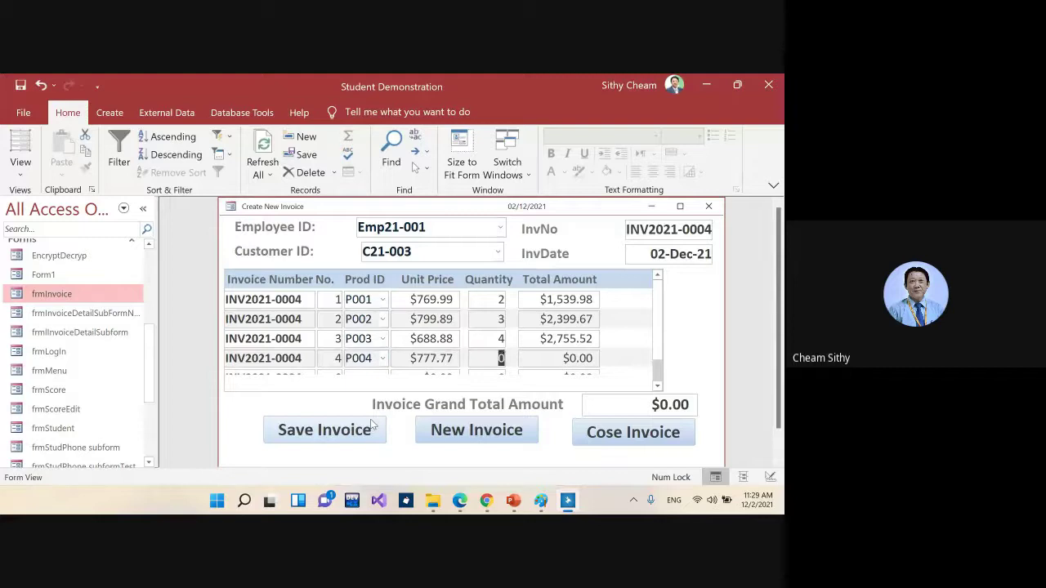
text(5)
key(Tab)
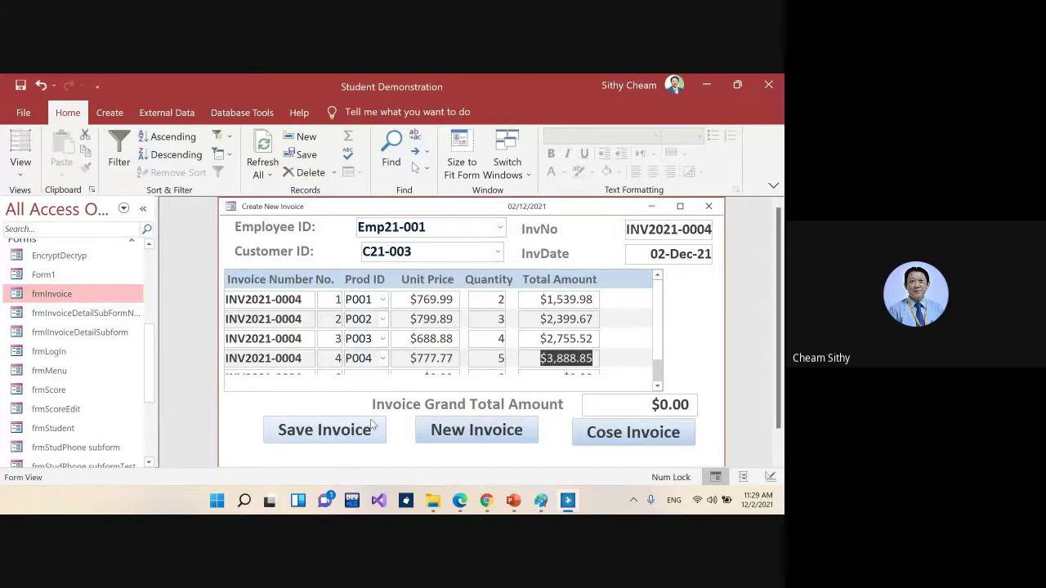
Step: Commit the fourth invoice line, calculate the Invoice Grand Total Amount and save the invoice
key(Tab)
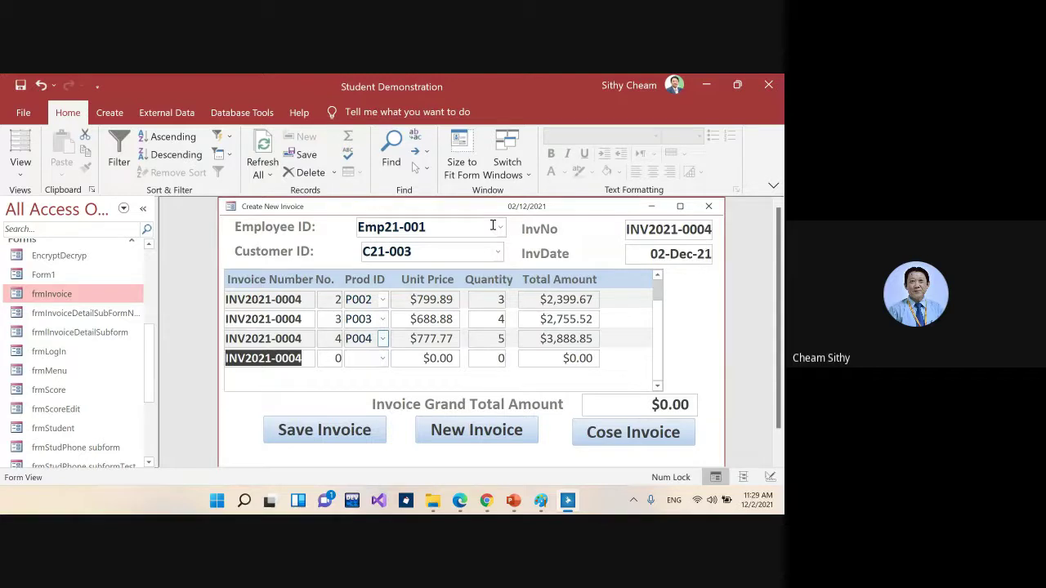
click(675, 406)
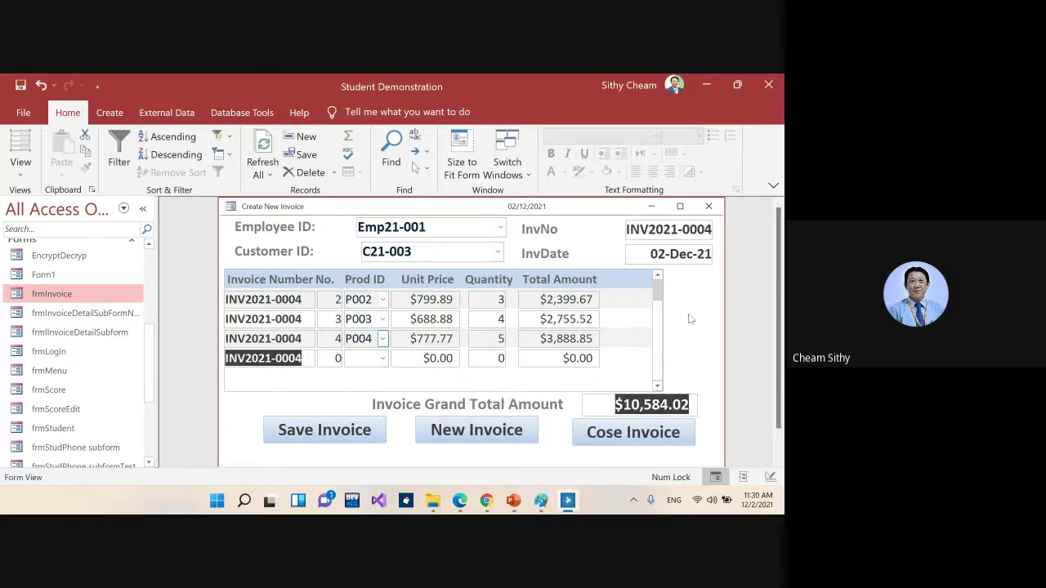
click(657, 279)
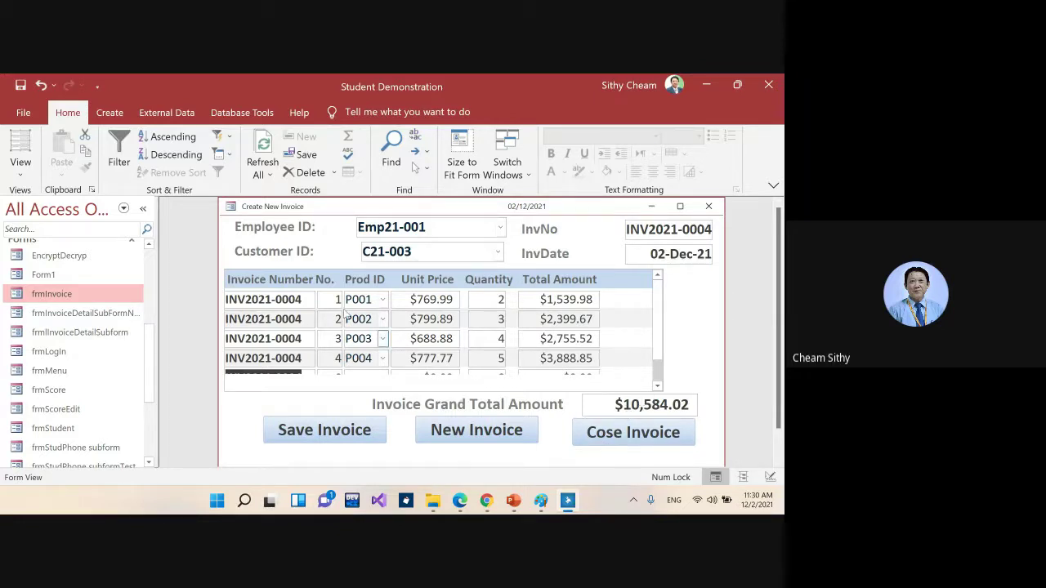
click(322, 431)
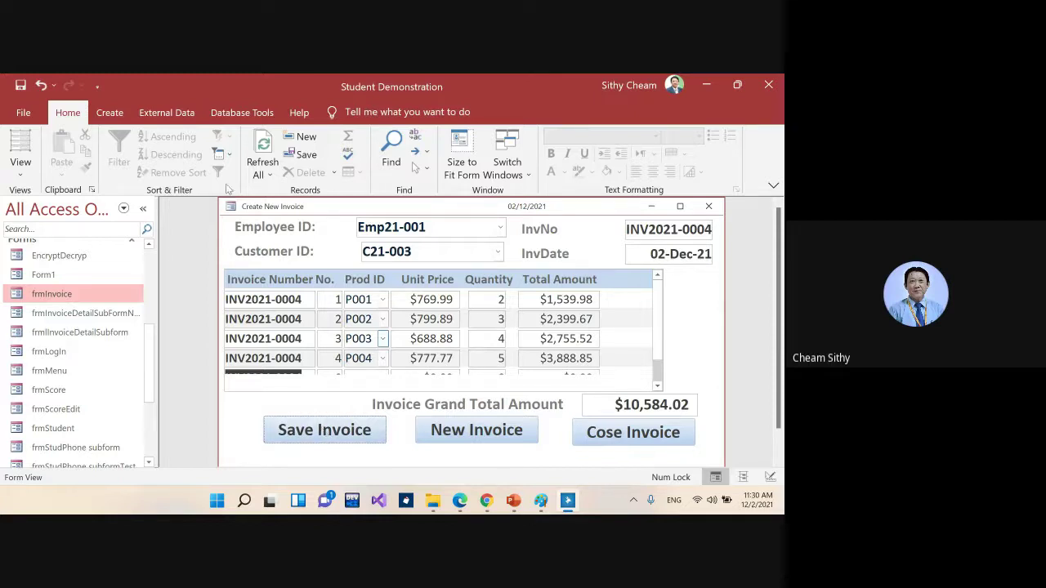
Step: Open the tblProd table to check the stock quantities of products P001 to P004, and close it
click(152, 249)
click(152, 248)
click(152, 249)
click(152, 249)
click(152, 248)
click(152, 248)
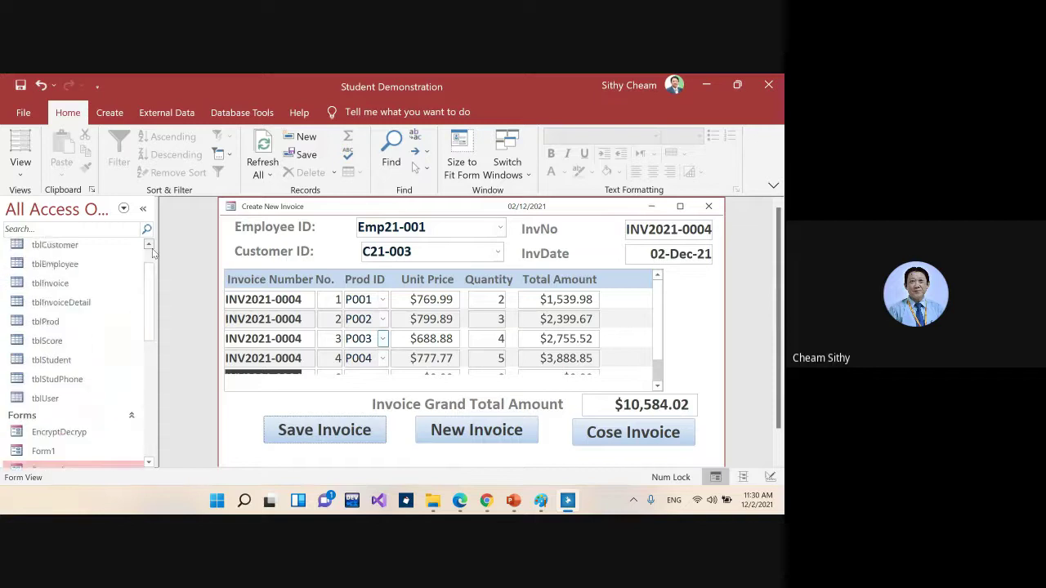
click(152, 248)
click(152, 248)
click(152, 248)
click(152, 249)
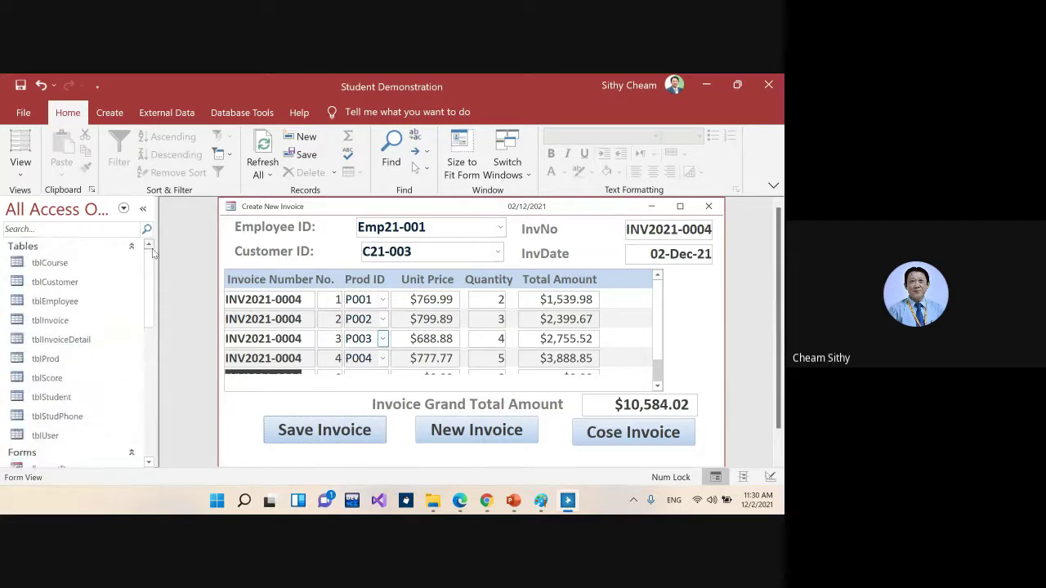
click(46, 360)
double_click(47, 360)
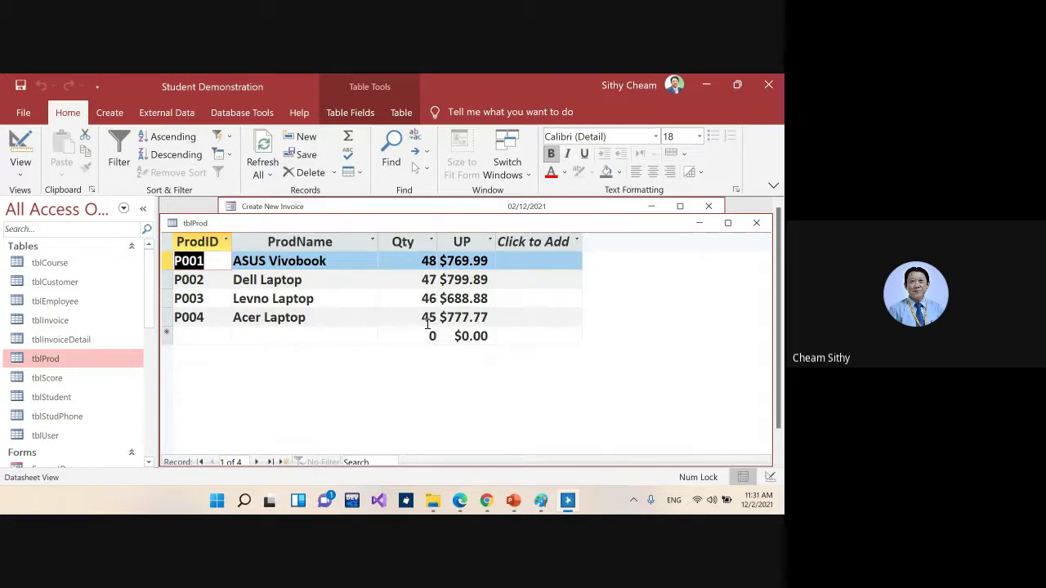
click(757, 224)
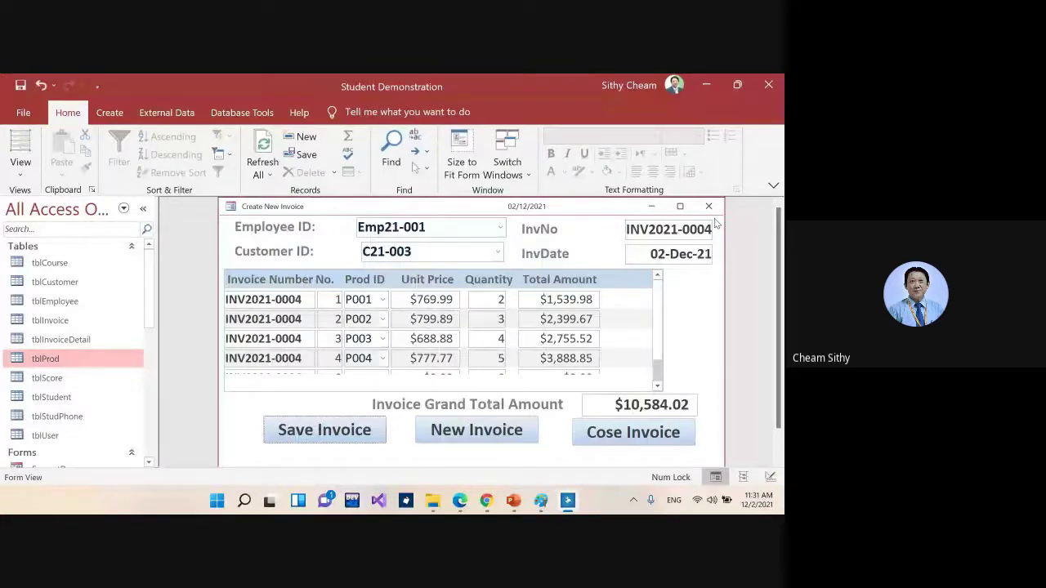
Step: Close the Create New Invoice form and open frmInvoice in Design View
click(708, 206)
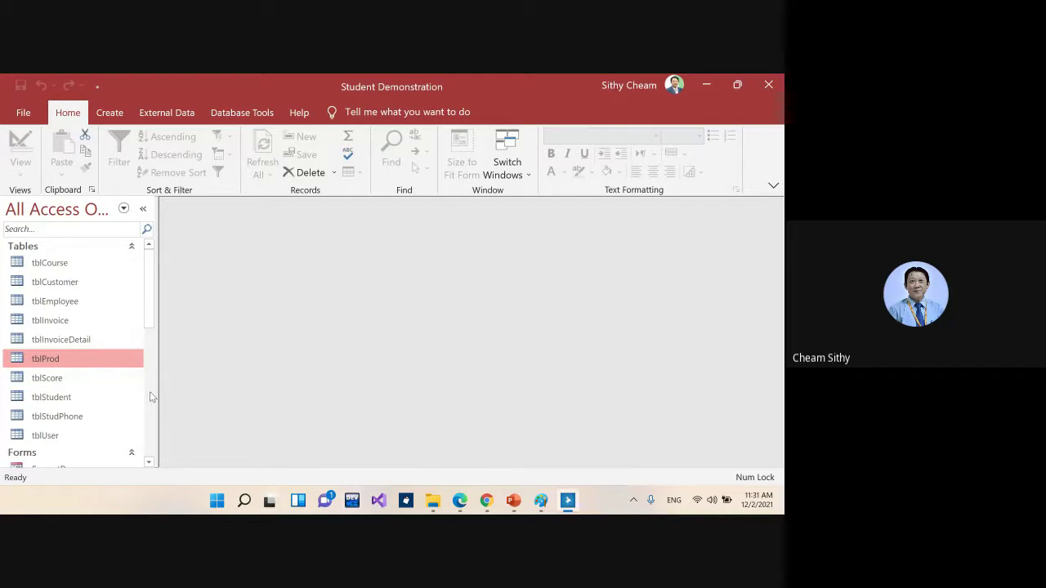
click(152, 463)
scroll(152, 462, down, 5)
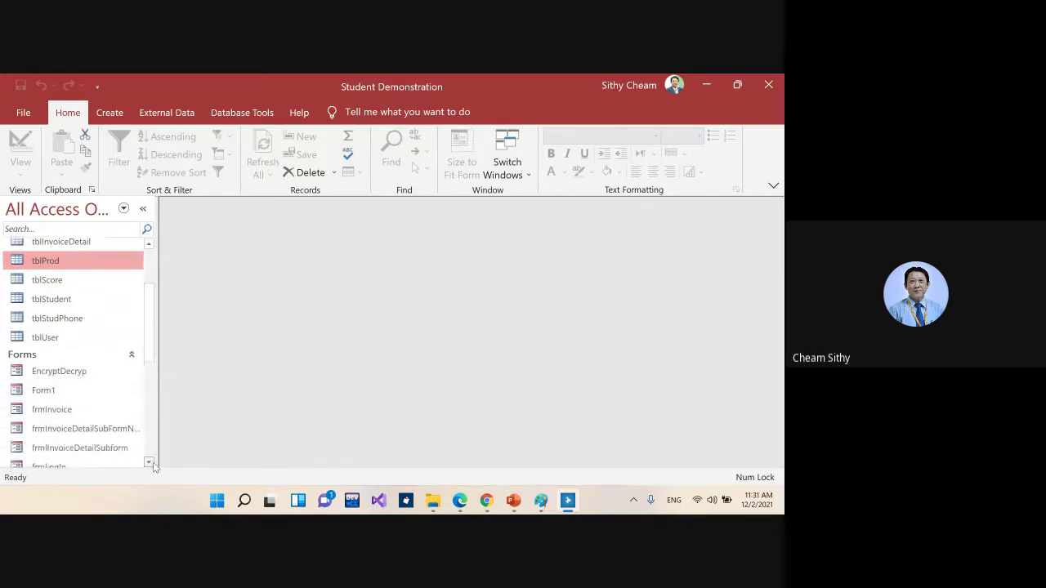
click(152, 462)
click(63, 381)
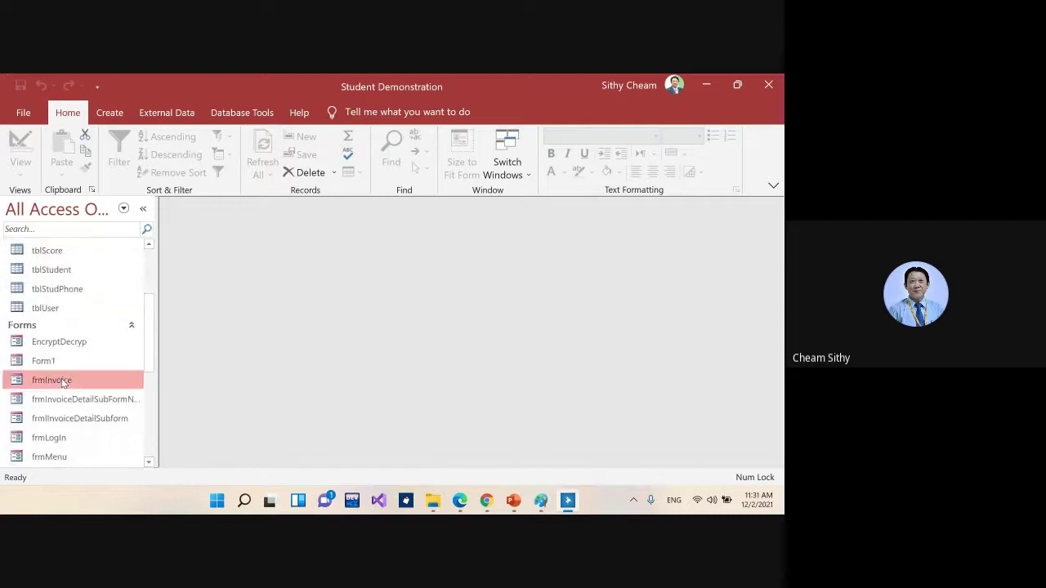
right_click(64, 384)
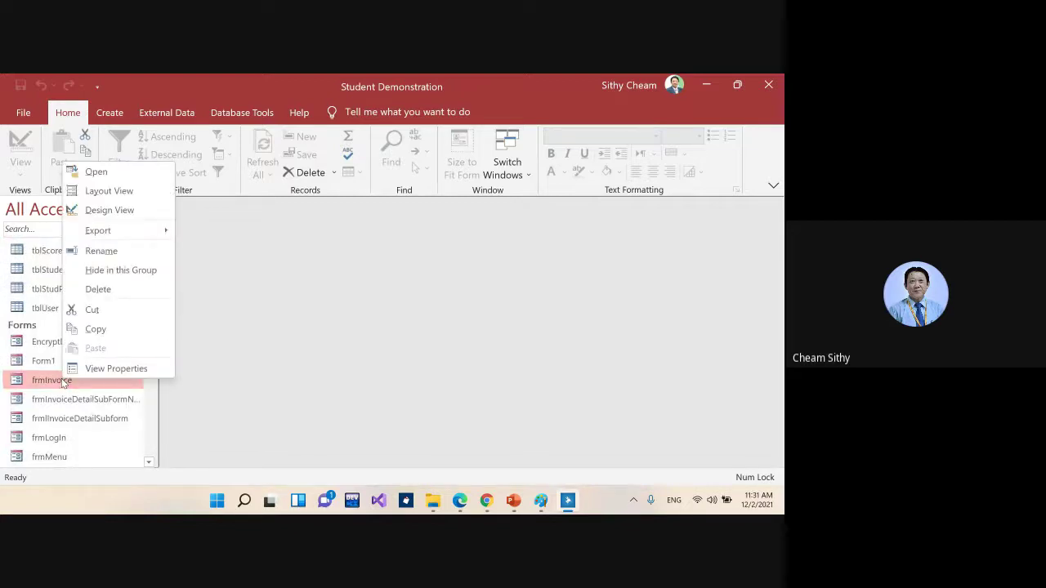
click(99, 210)
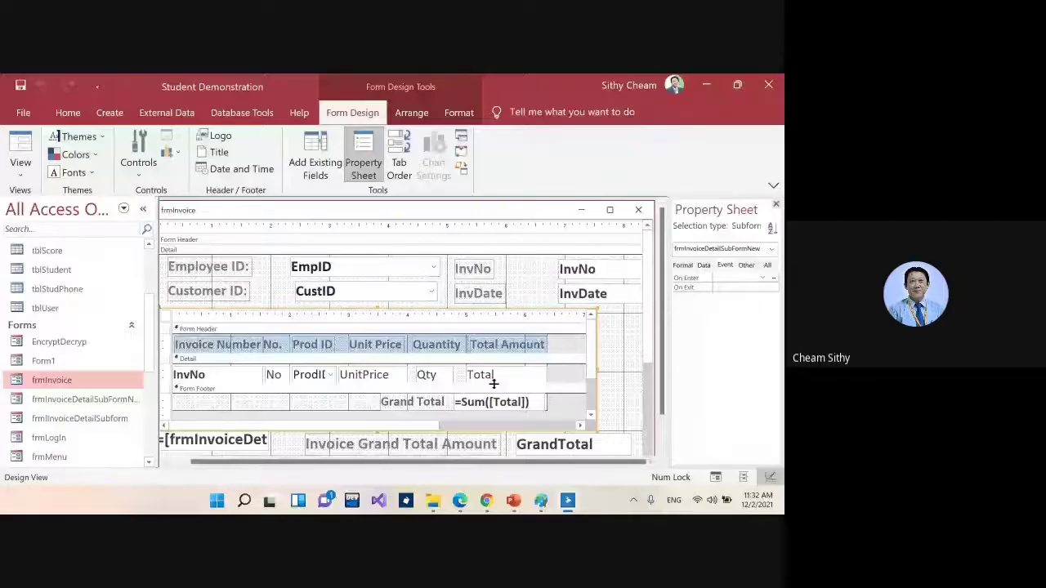
Step: Examine the subform's Sum([Total]) text box, the text box that references the subform, and the GrandTotal field in the form design
click(165, 462)
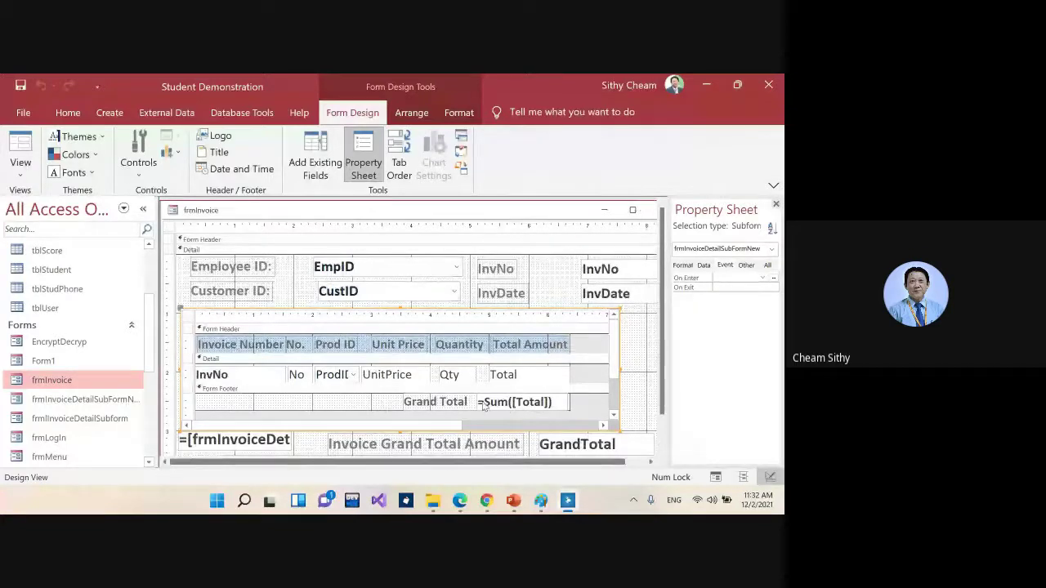
click(662, 453)
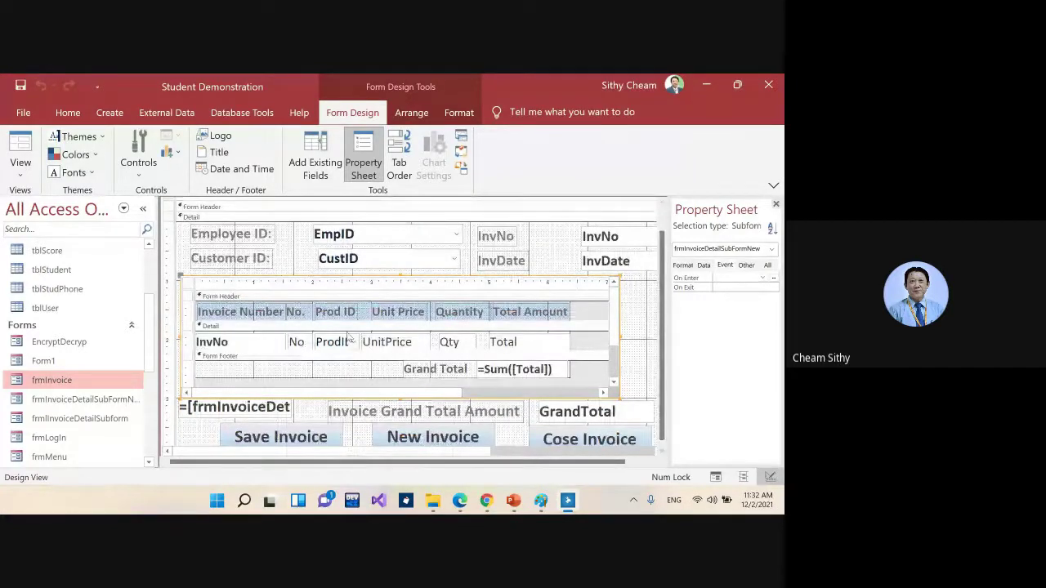
click(487, 369)
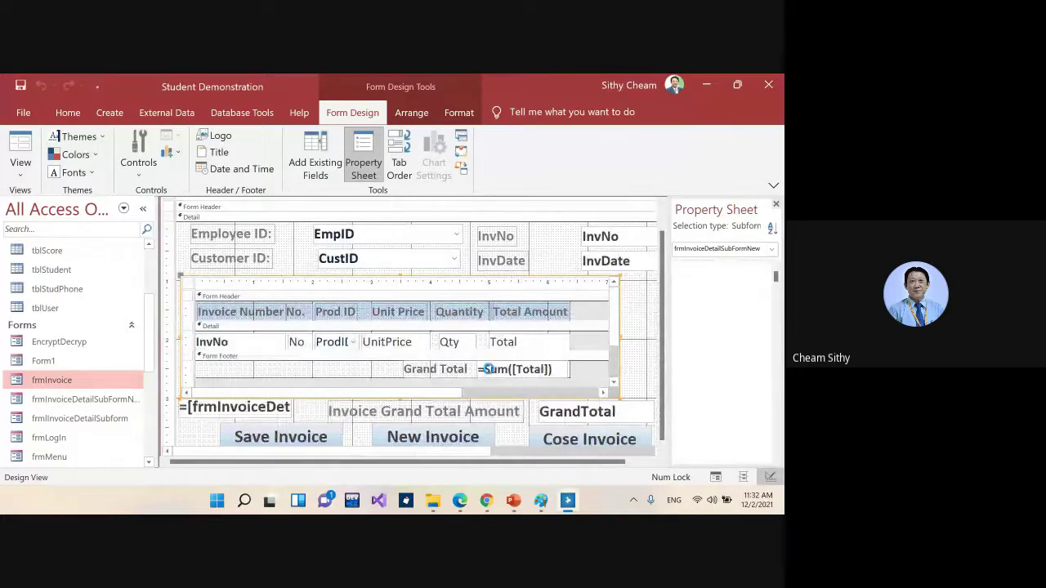
click(487, 370)
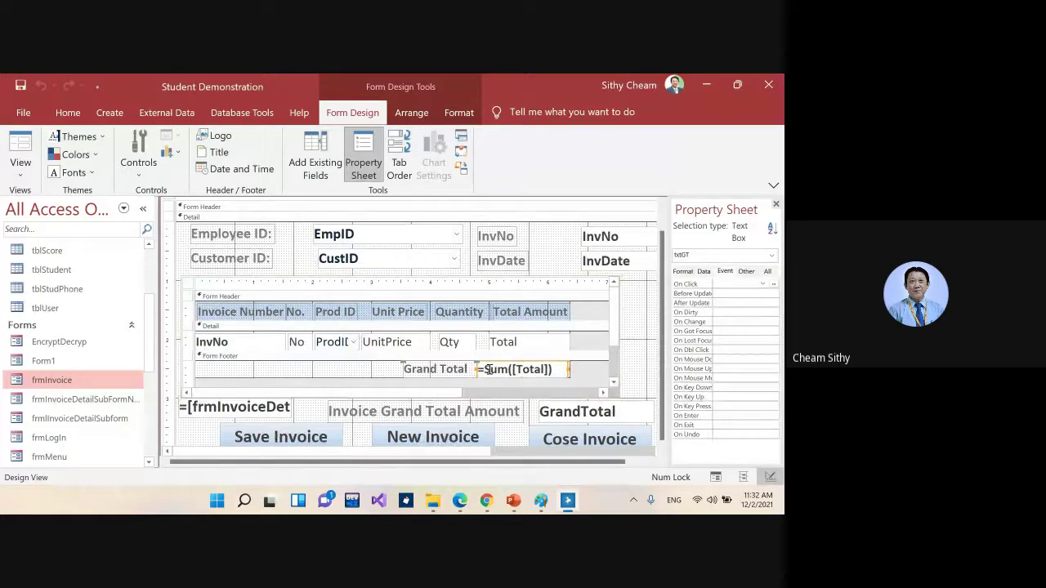
click(195, 407)
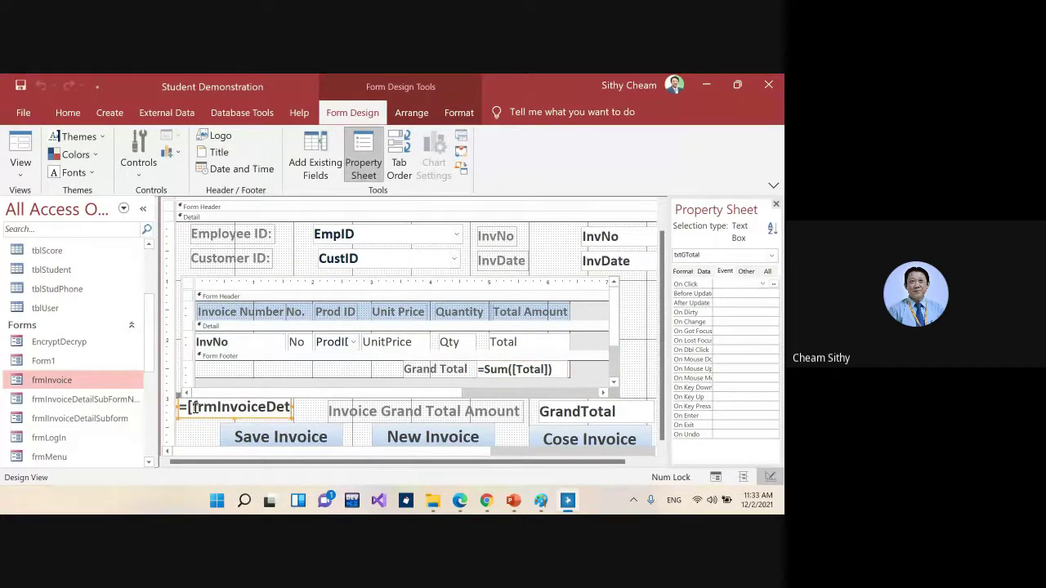
click(513, 371)
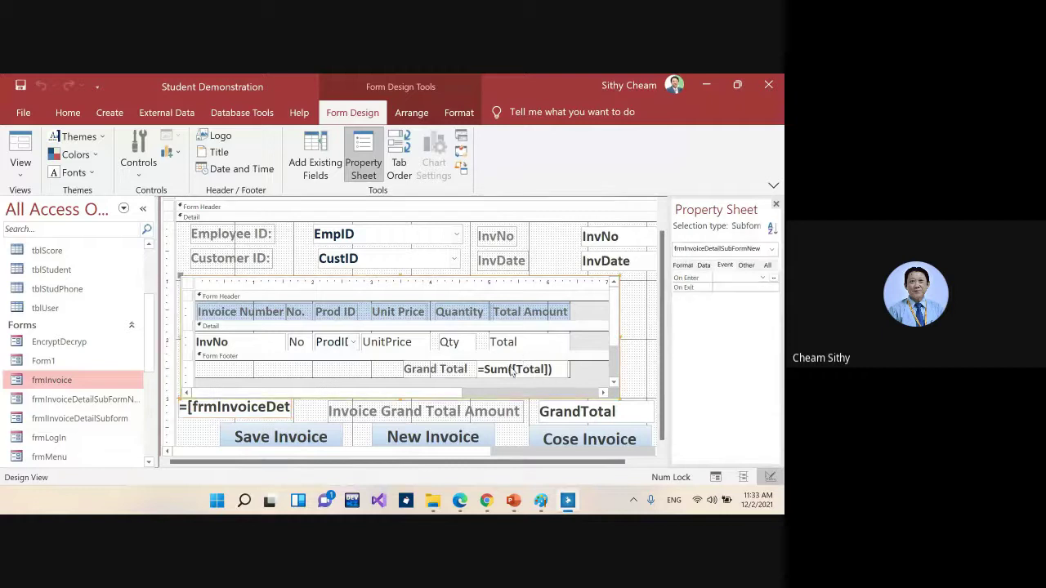
click(513, 371)
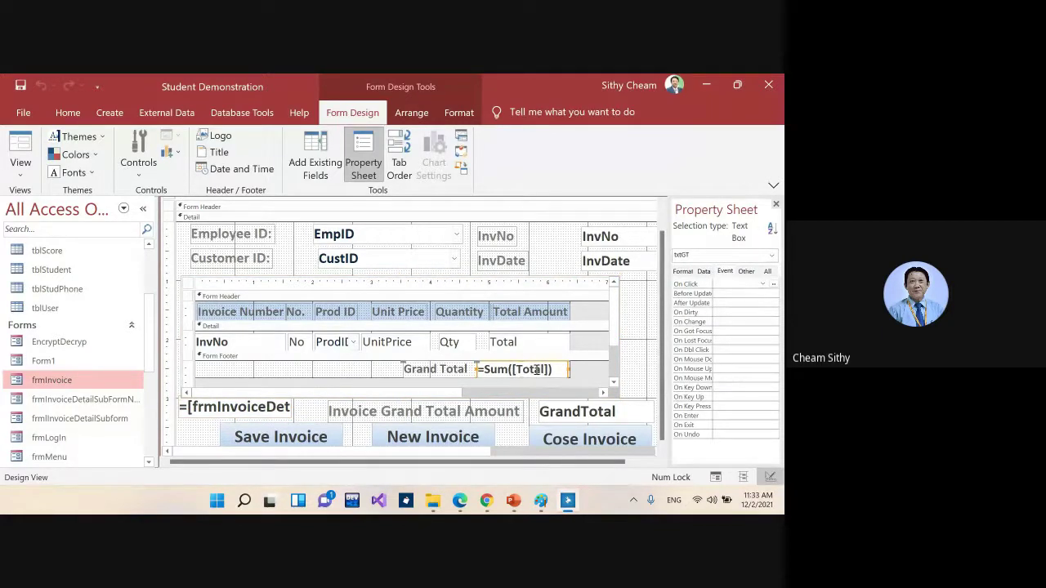
click(237, 407)
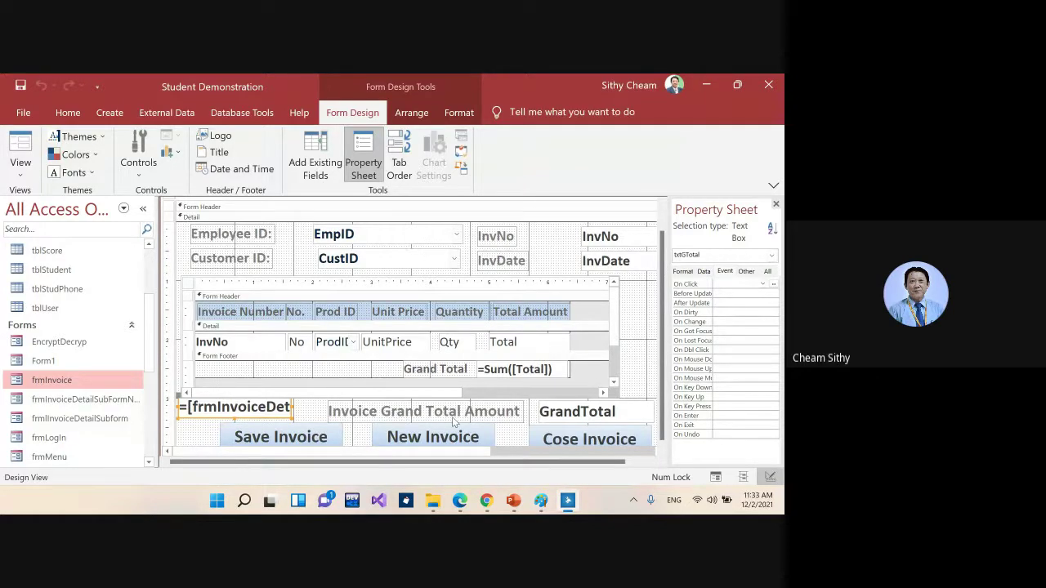
click(563, 419)
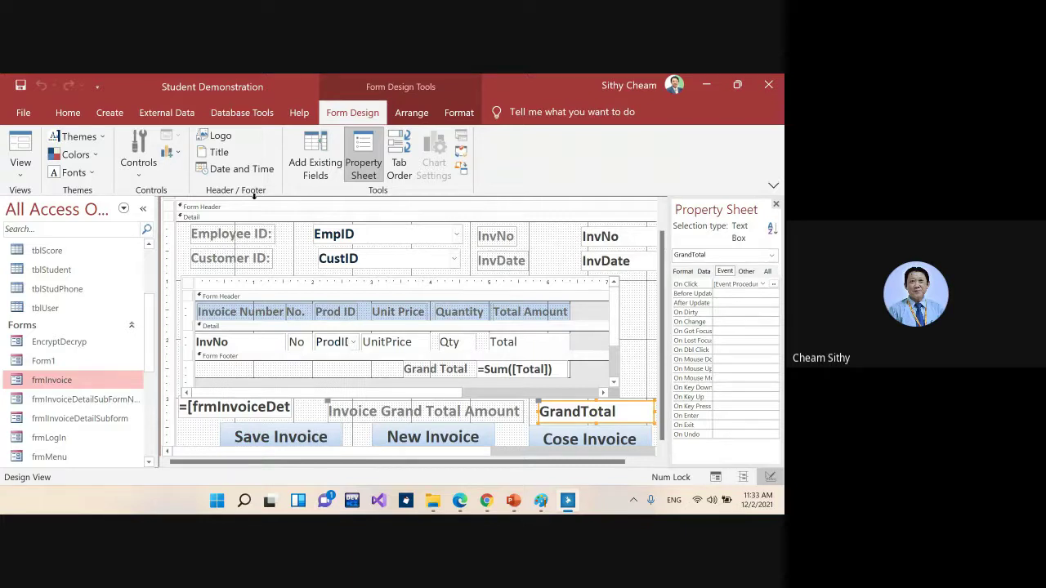
Step: Close the frmInvoice design
right_click(167, 207)
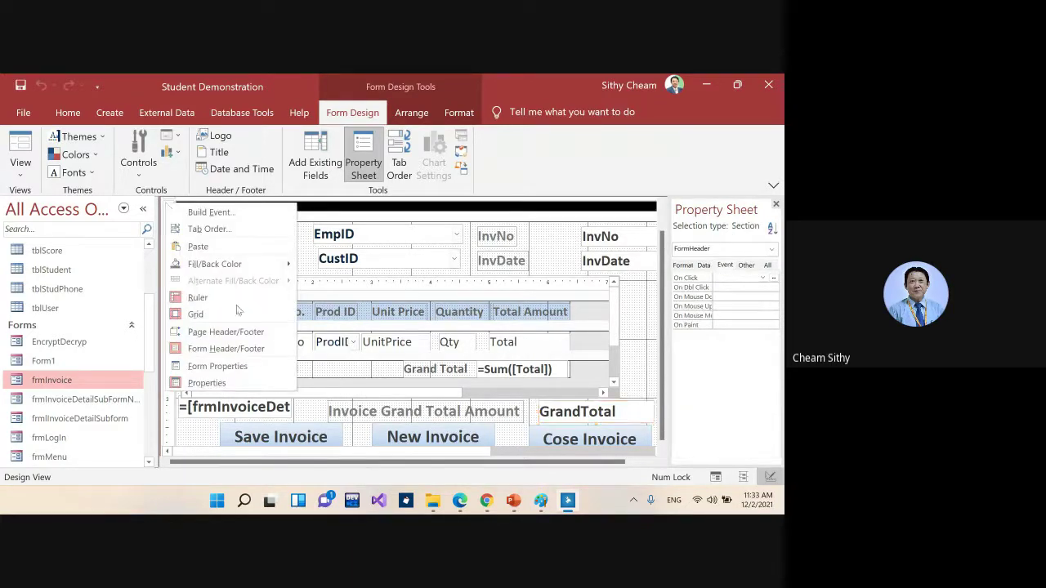
click(407, 222)
click(399, 218)
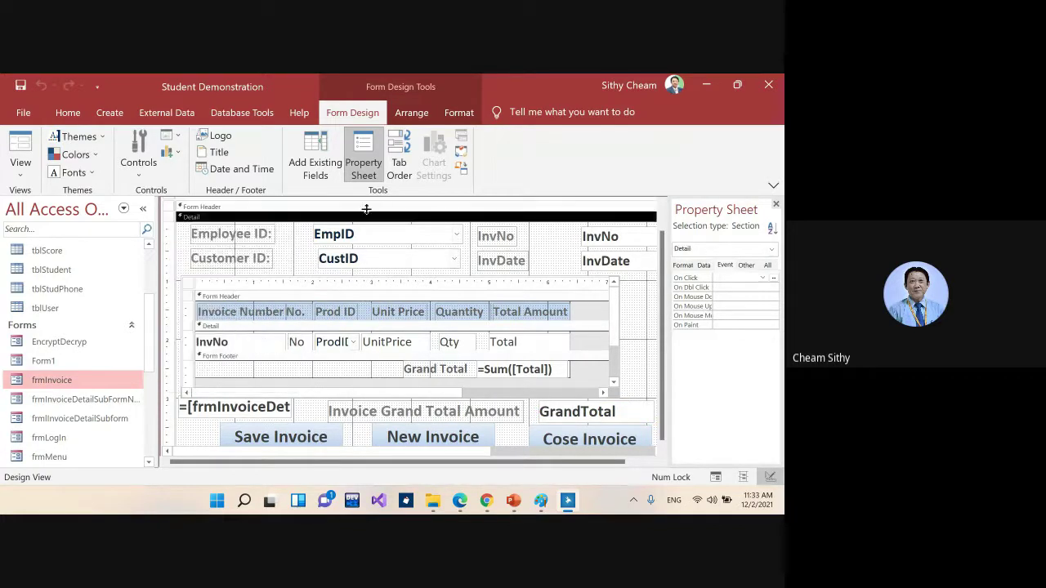
right_click(362, 208)
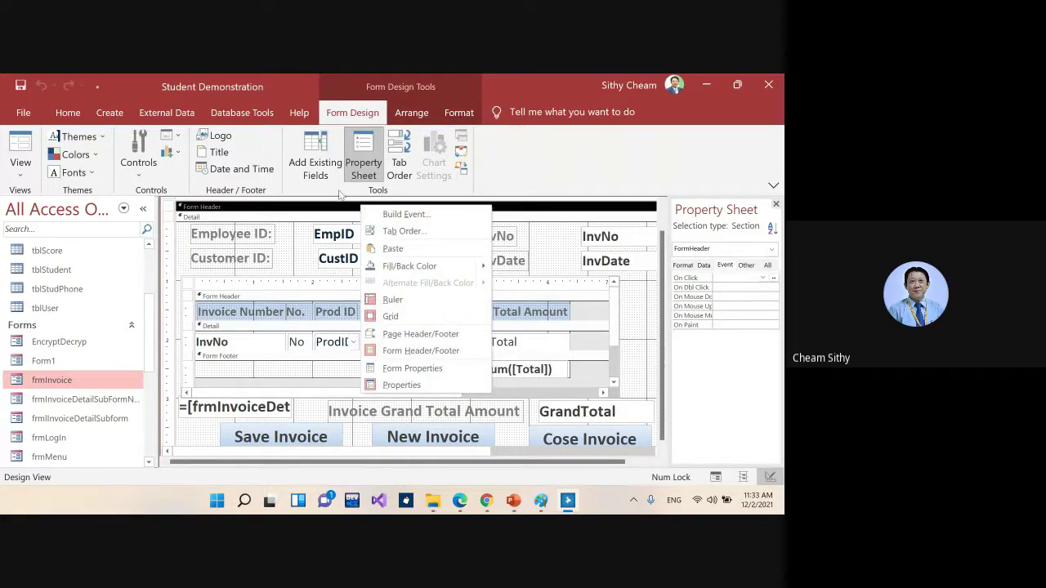
scroll(662, 229, up, 1)
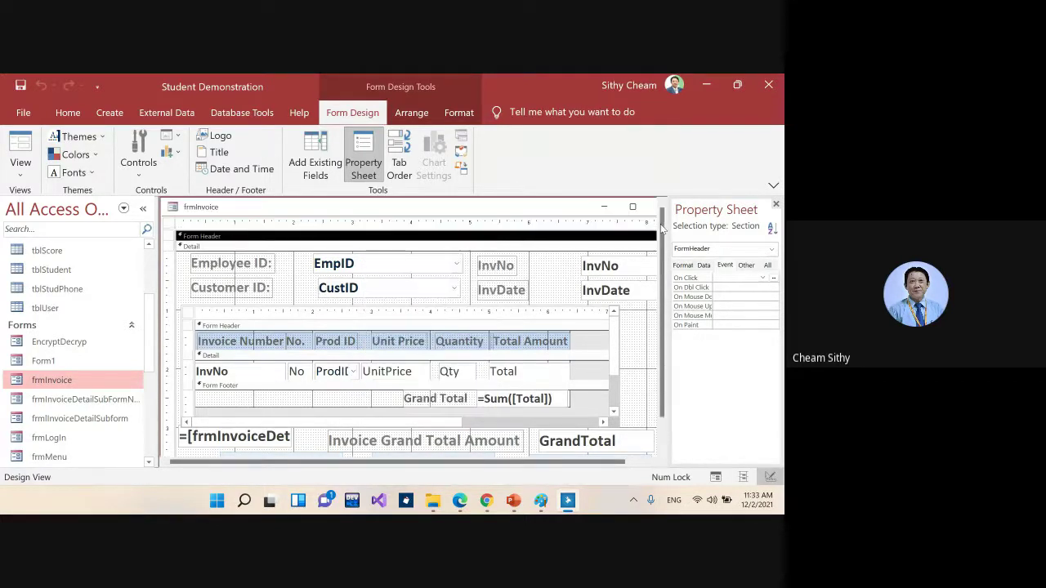
right_click(414, 209)
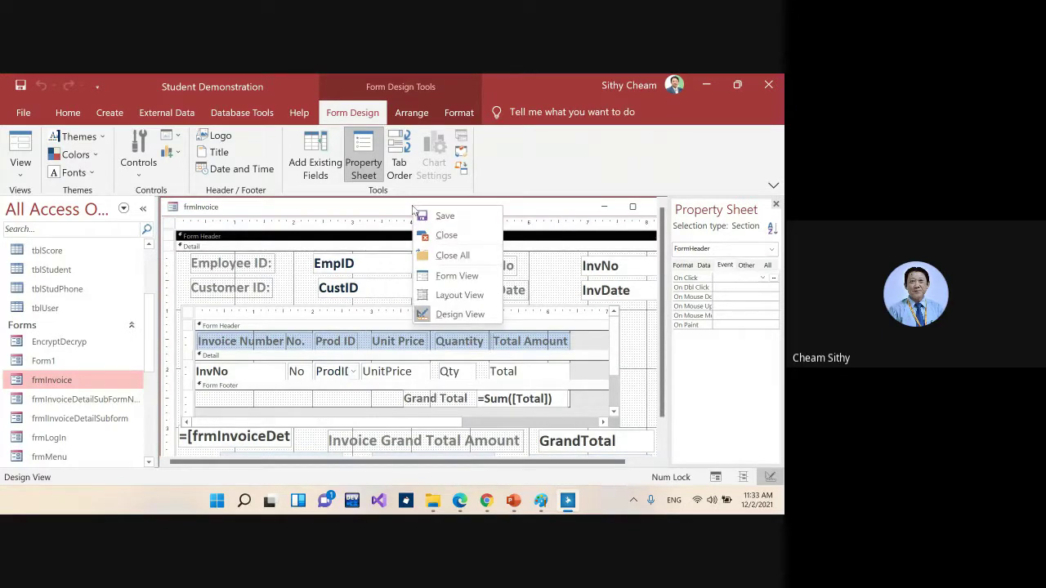
click(441, 234)
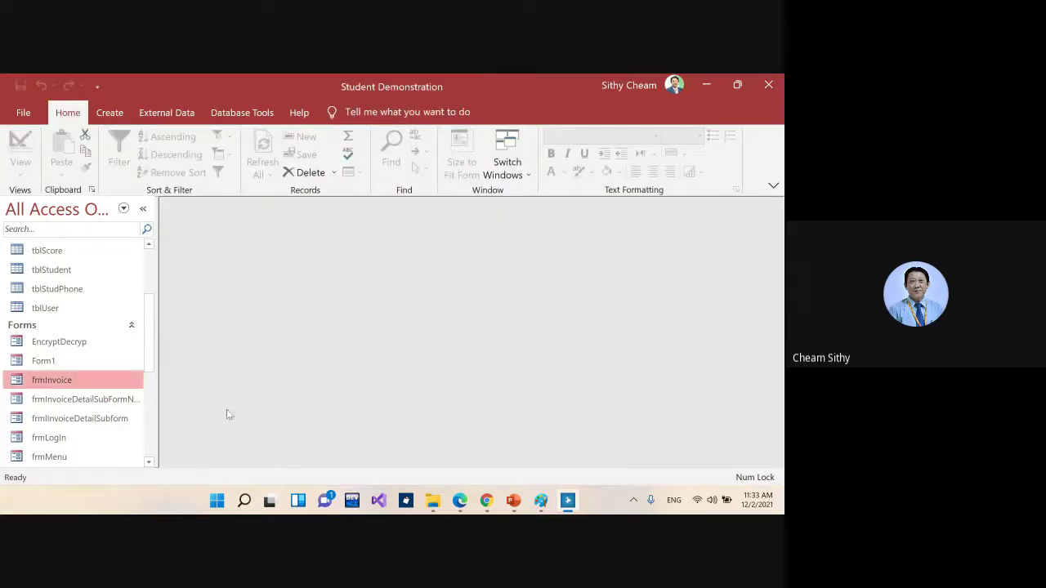
Step: Open the frmInvoiceDetailSubFormNew form in Design View
click(72, 400)
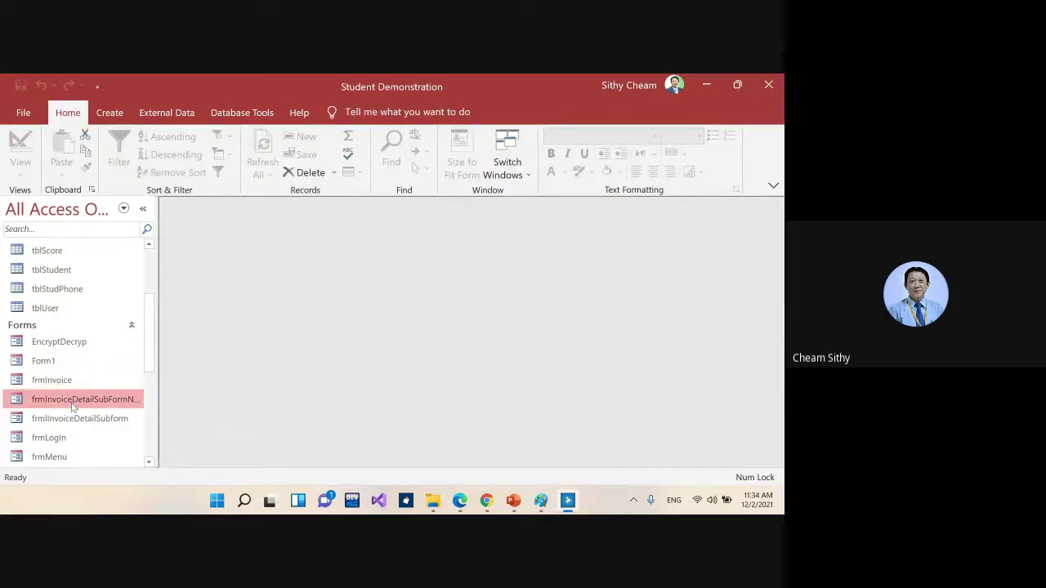
right_click(73, 406)
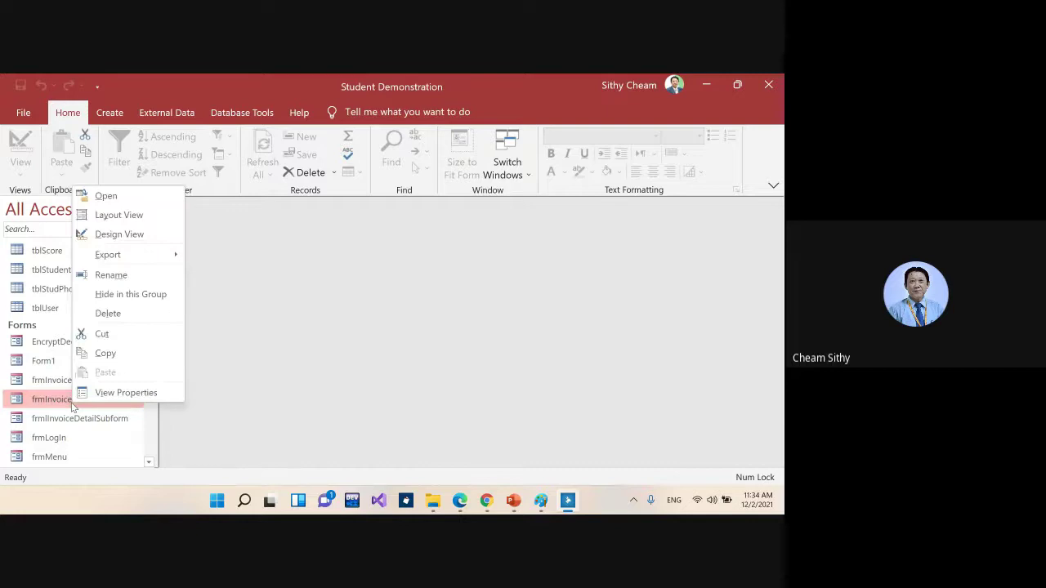
click(117, 238)
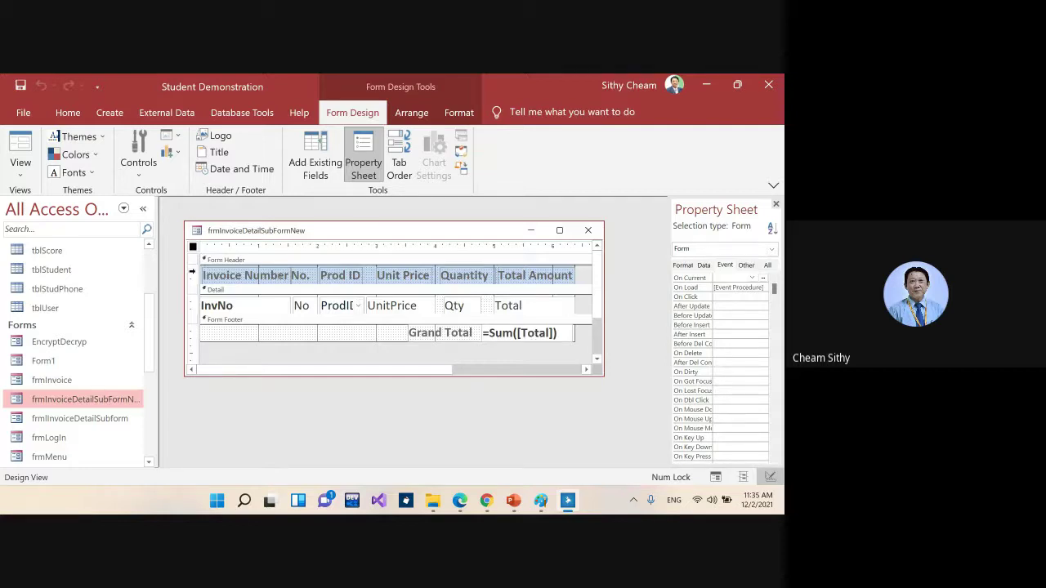
Step: Select in turn the subform's header labels, its Grand Total footer controls and its row of detail fields to inspect each section
click(191, 275)
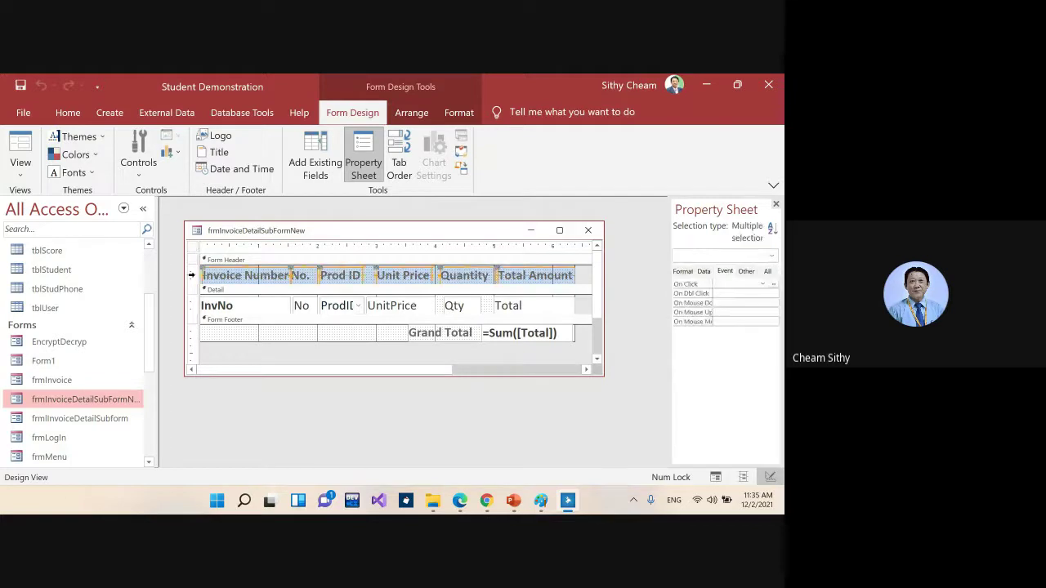
shift+click(190, 333)
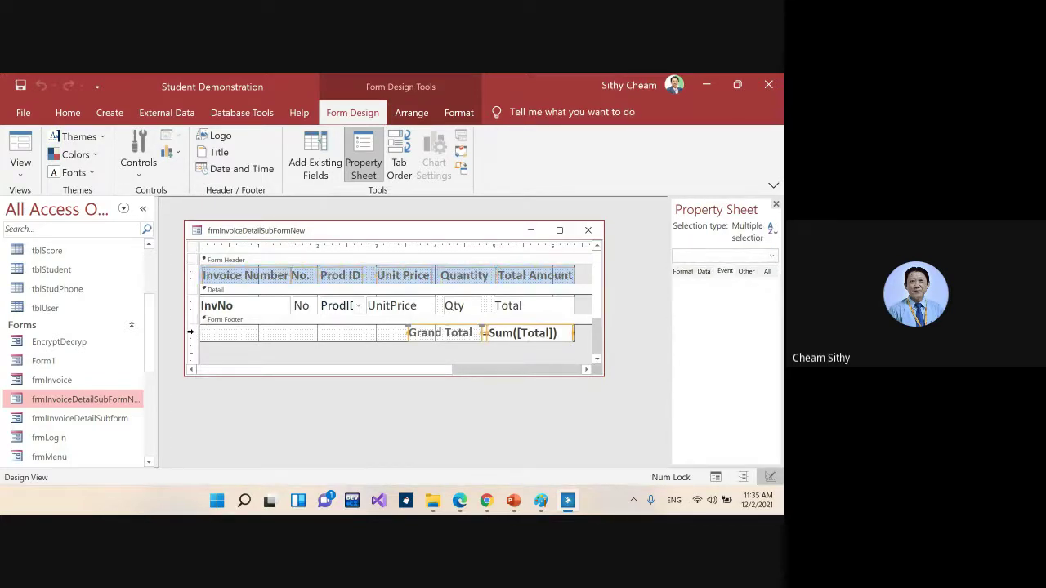
click(193, 308)
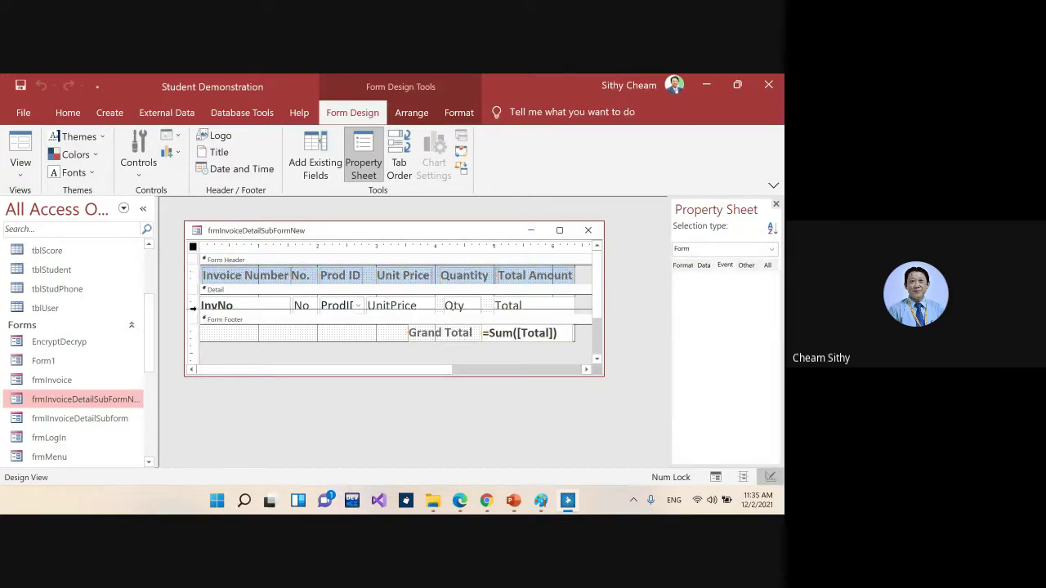
click(193, 308)
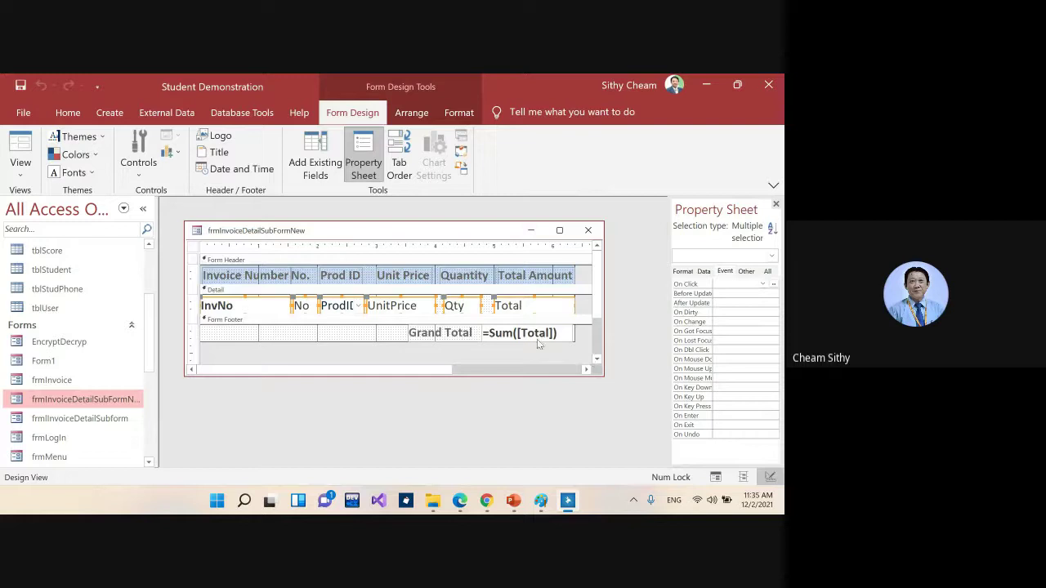
Step: Examine the footer grand total text box's Control Source expression =Sum([Total]) in the Expression Builder, and close the builder
click(489, 335)
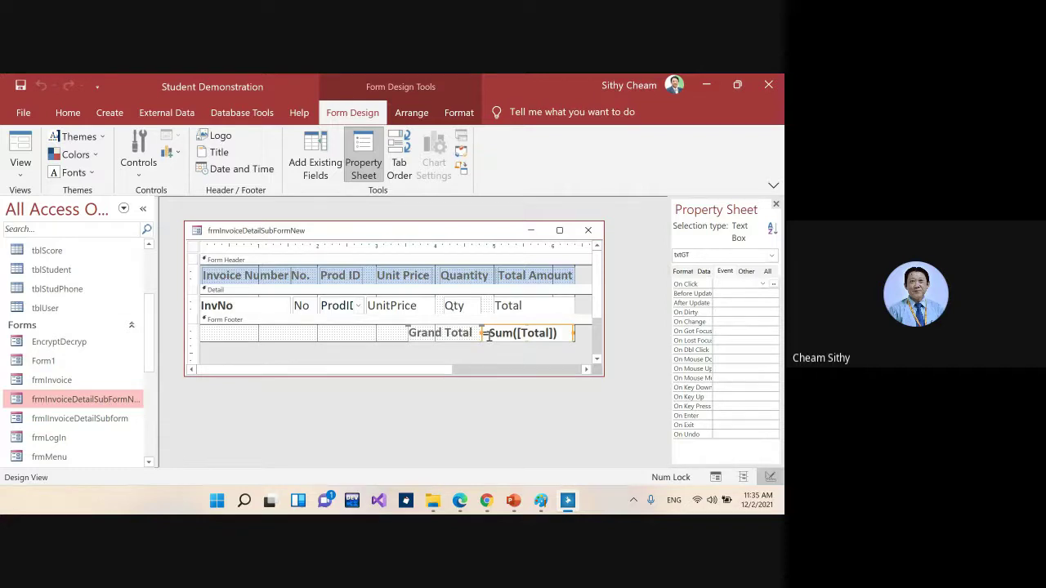
click(705, 271)
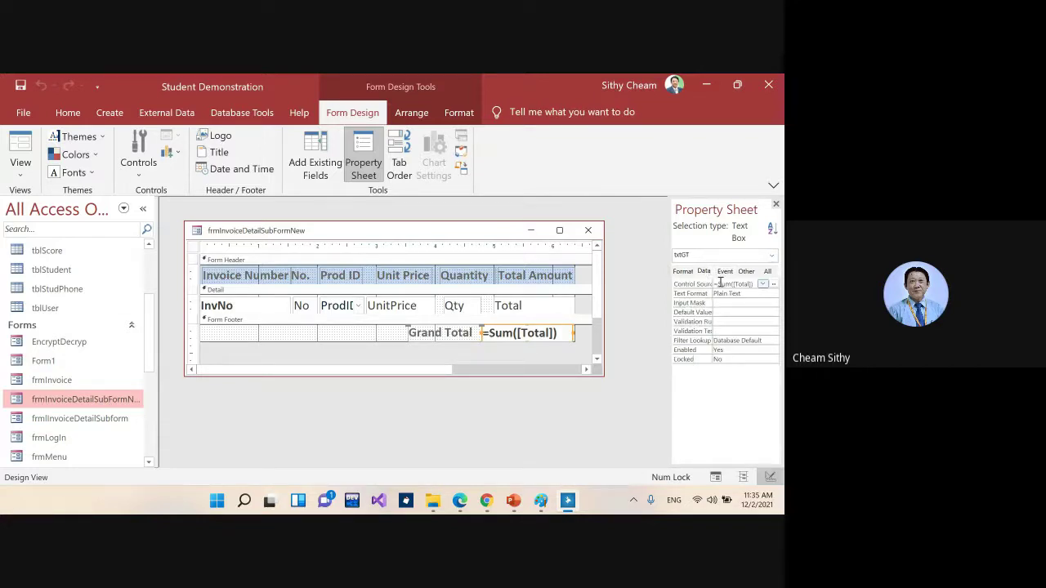
click(774, 284)
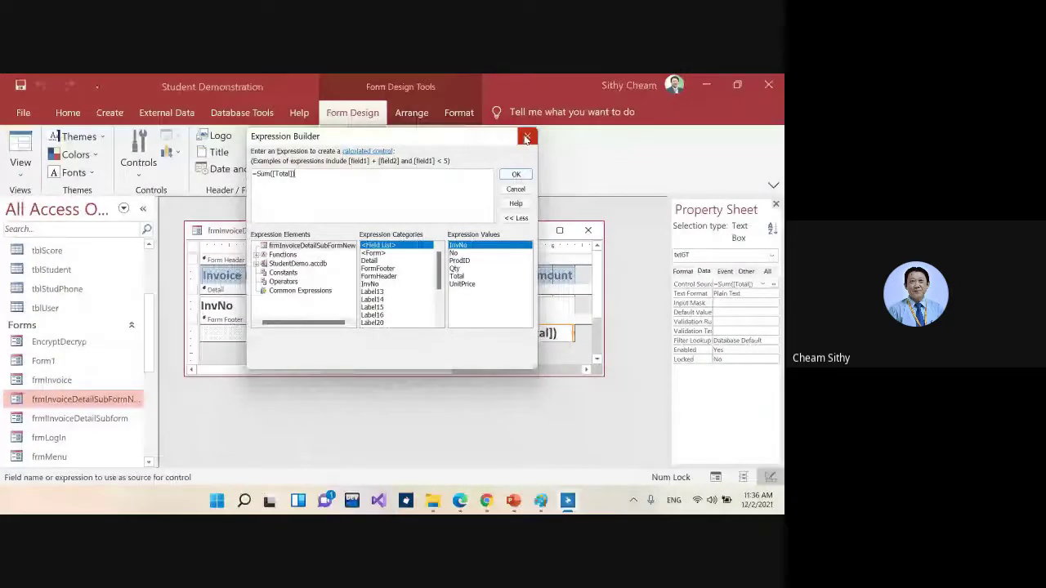
click(526, 139)
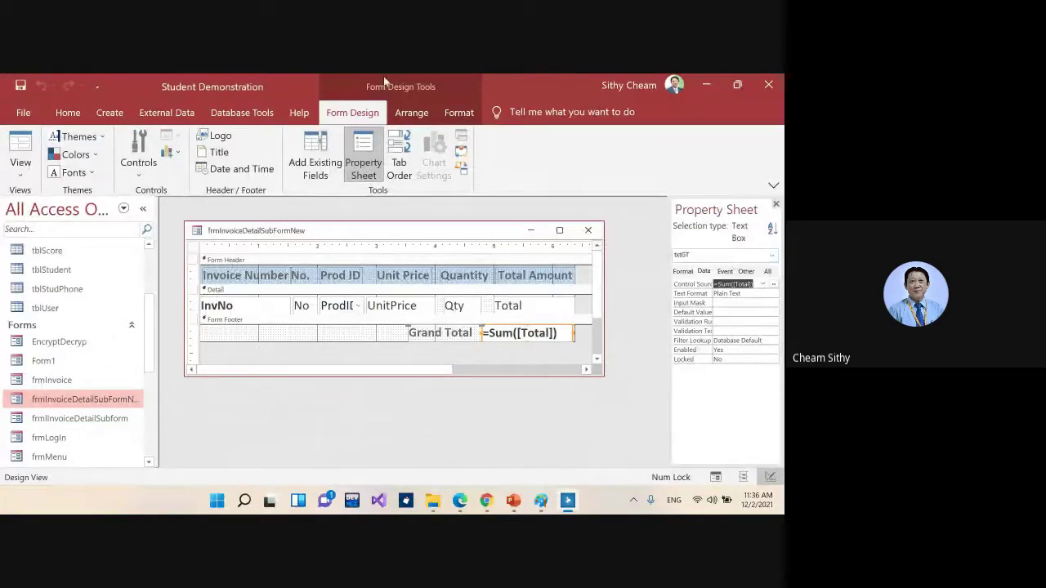
Step: Examine the subform's On Load event procedure in the code editor, and return to the form design
click(194, 248)
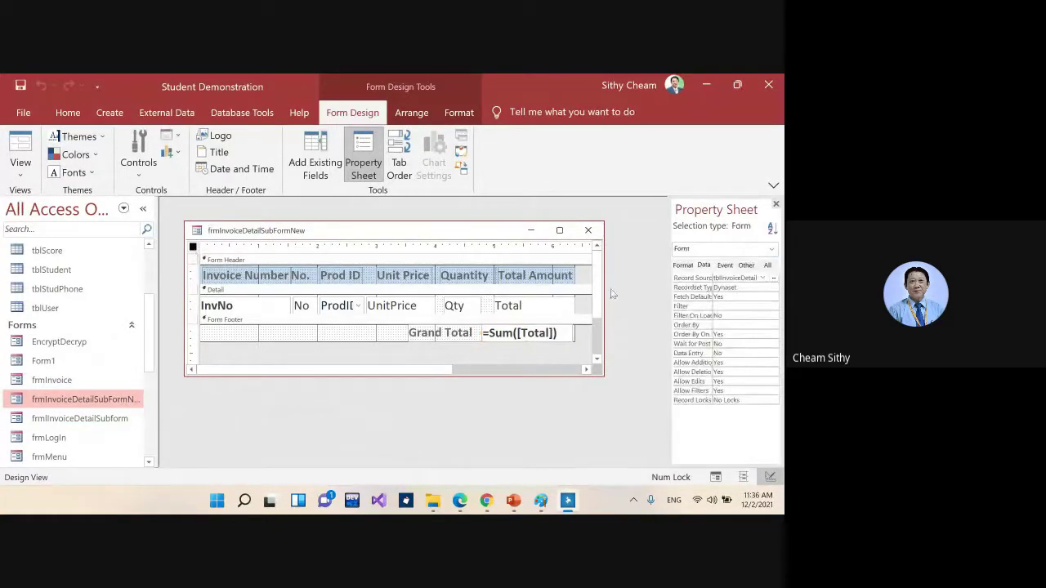
click(725, 266)
click(740, 288)
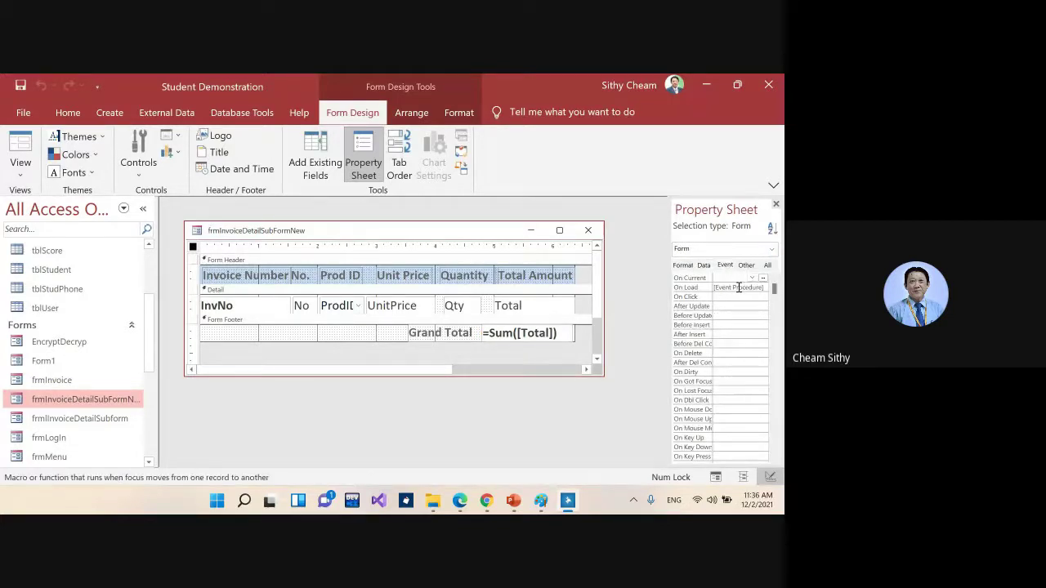
click(762, 288)
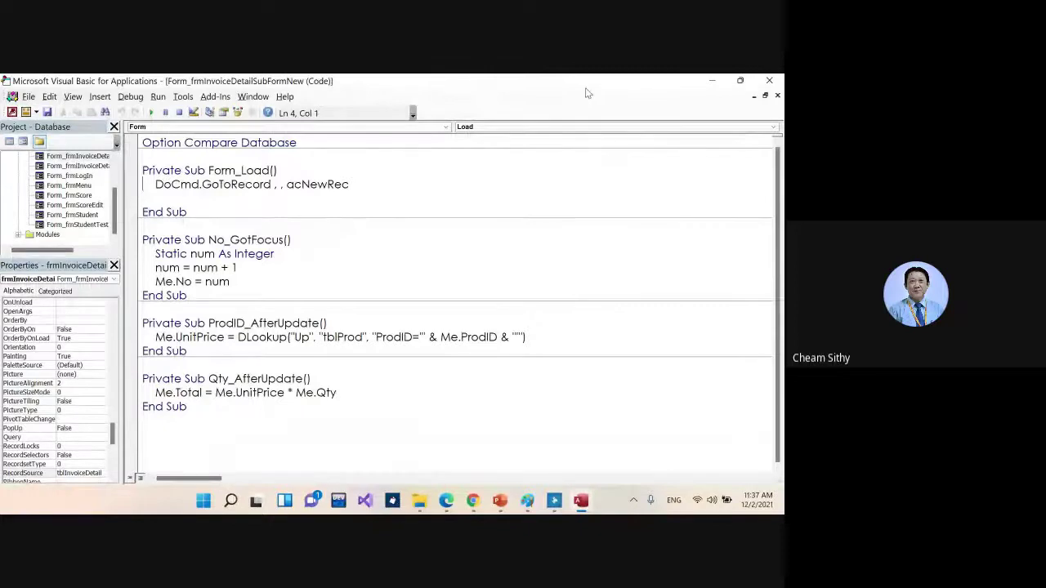
click(555, 501)
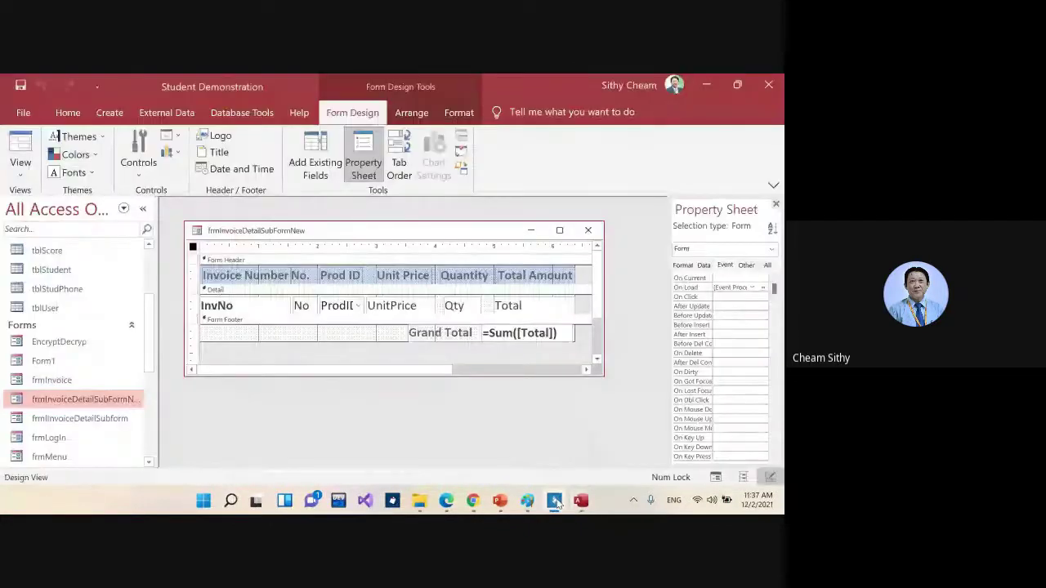
Step: Examine the On Got Focus event procedure of the No text box, and switch back to the form design
click(302, 306)
click(302, 306)
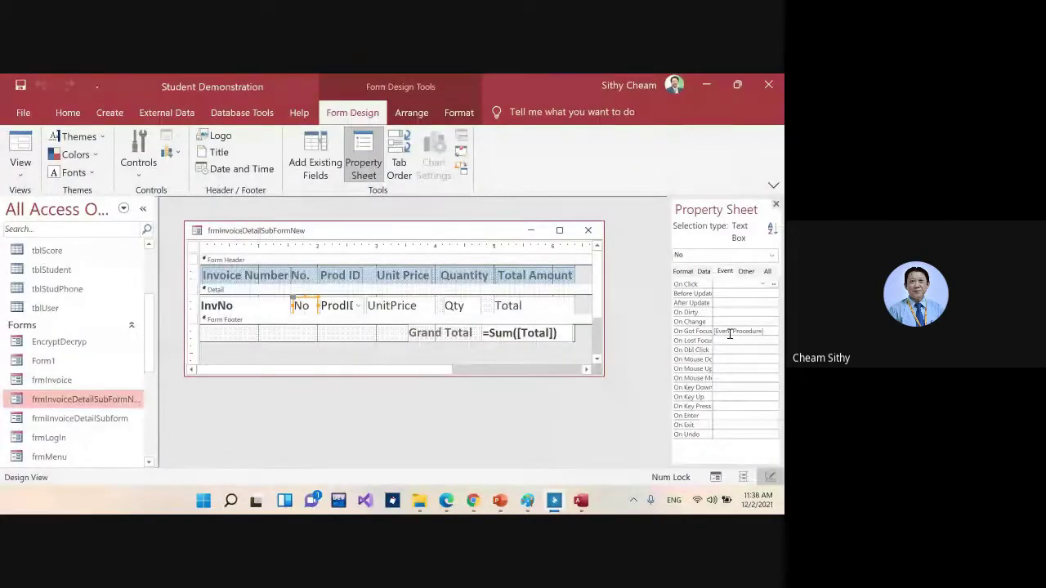
click(730, 332)
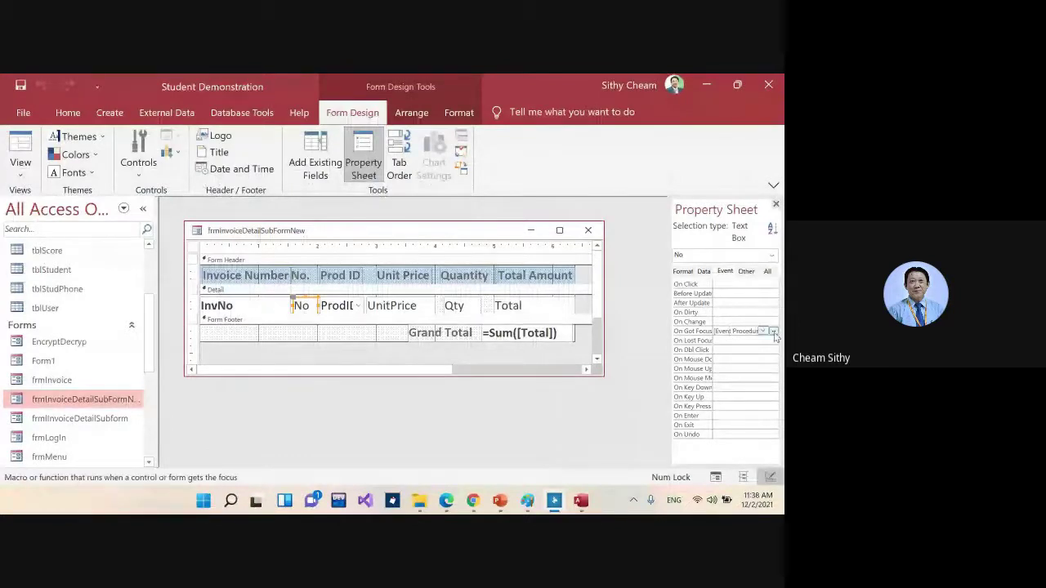
click(773, 332)
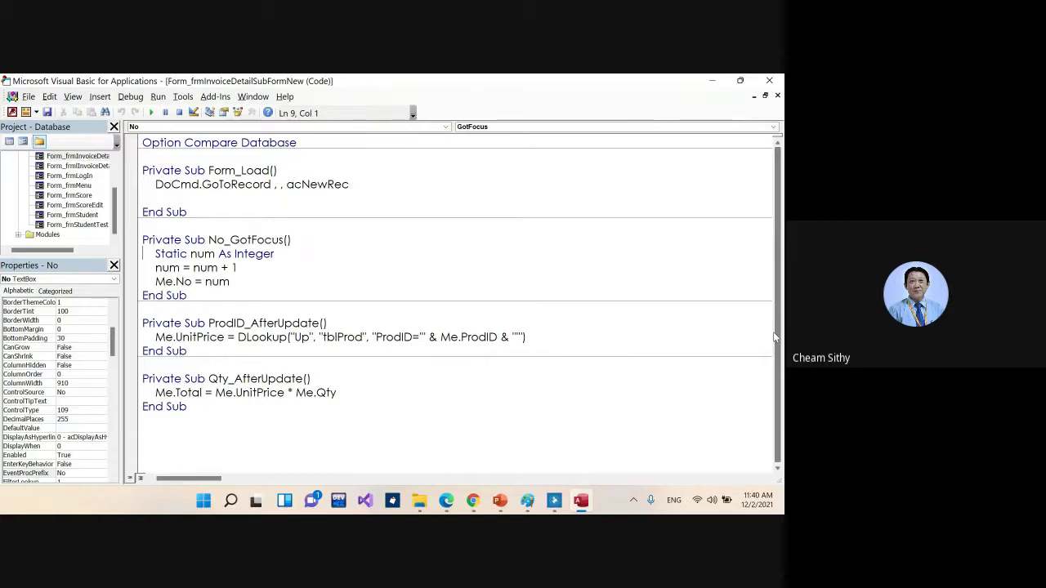
click(554, 501)
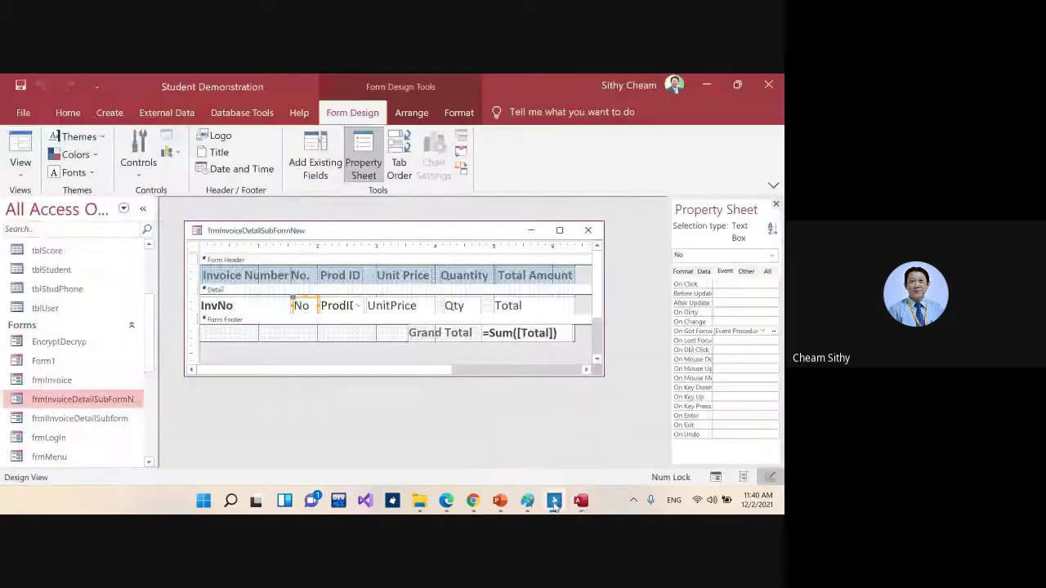
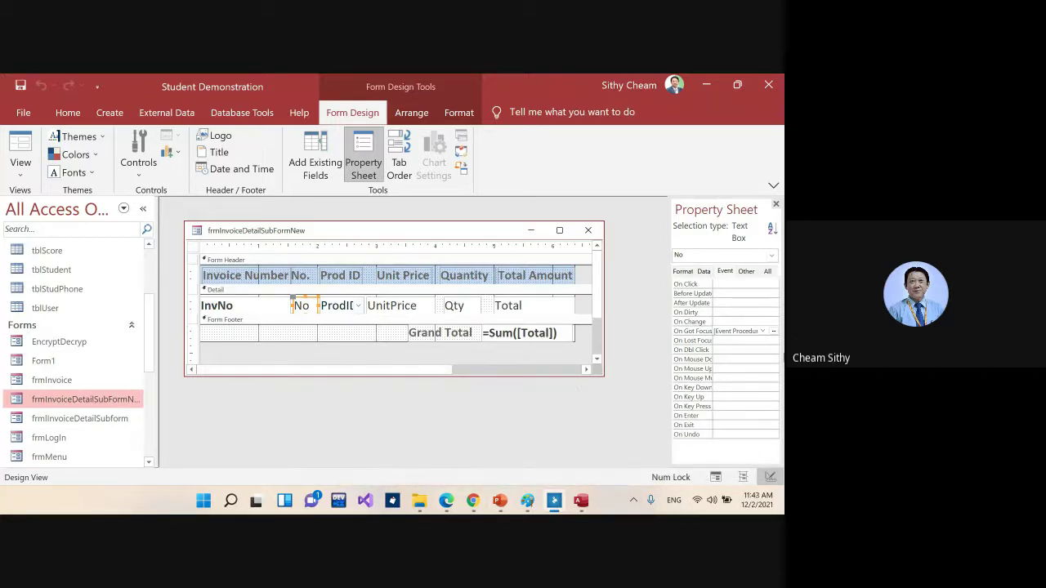
Step: Reopen the code window and highlight the three statements inside No_GotFocus for review, and go back to the form design
mouse_move(580, 505)
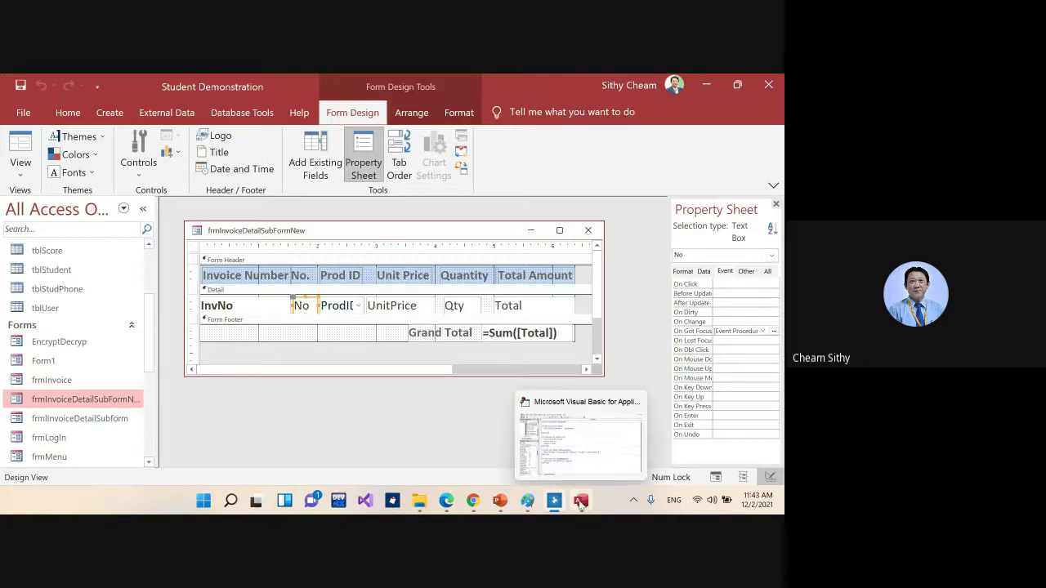
click(587, 467)
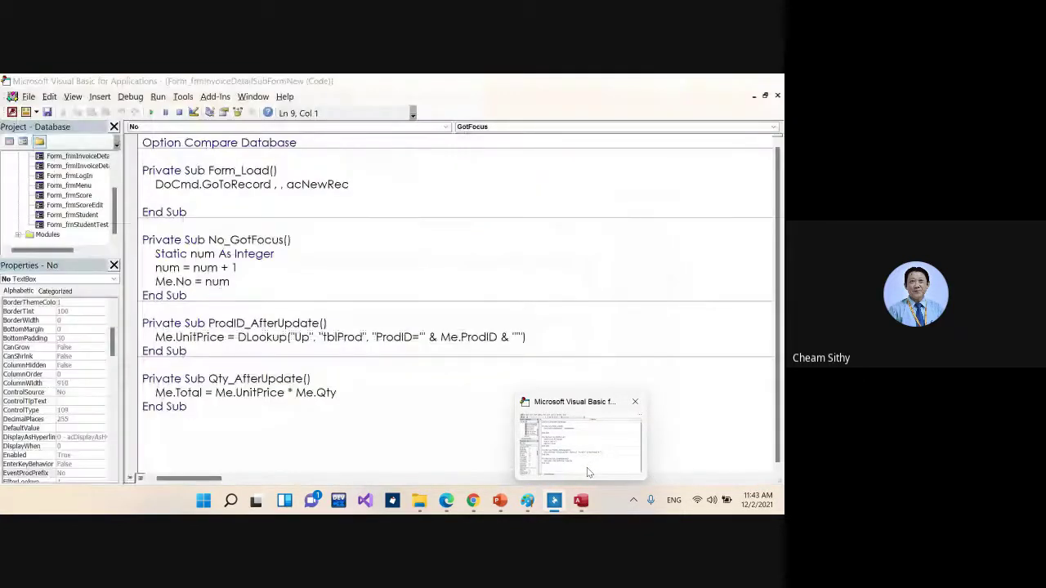
shift+click(233, 283)
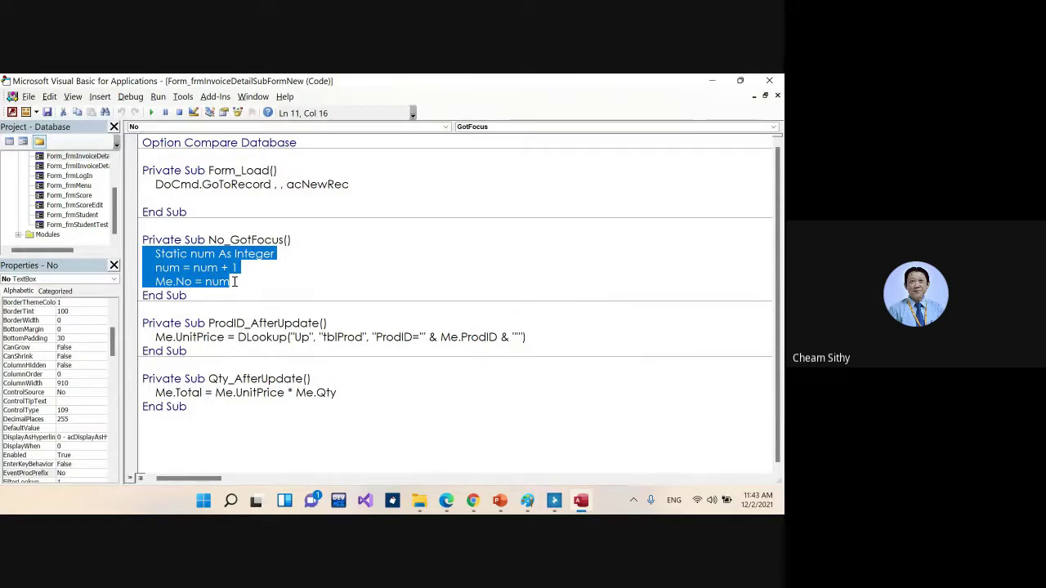
click(235, 282)
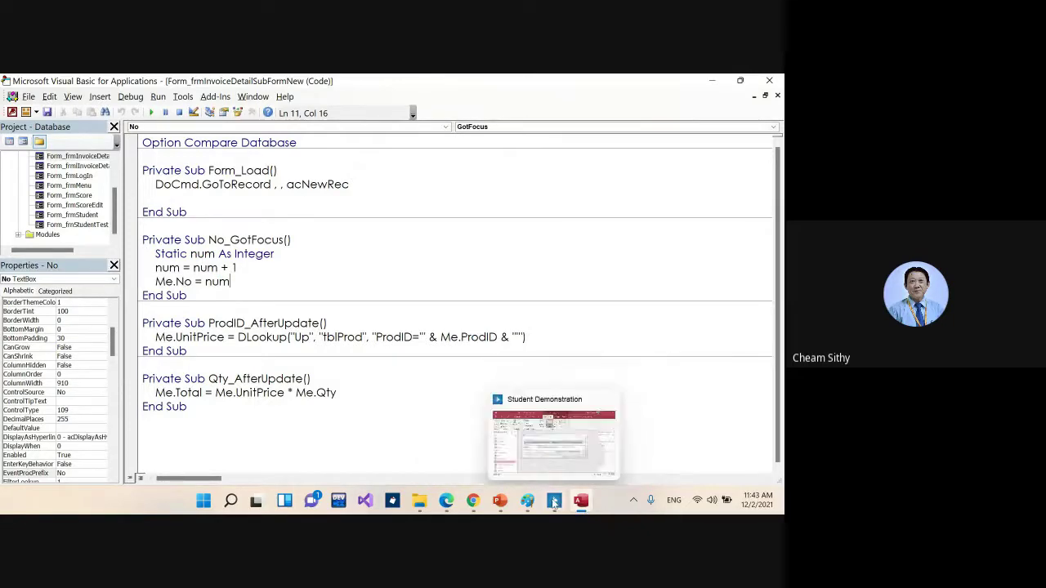
click(581, 505)
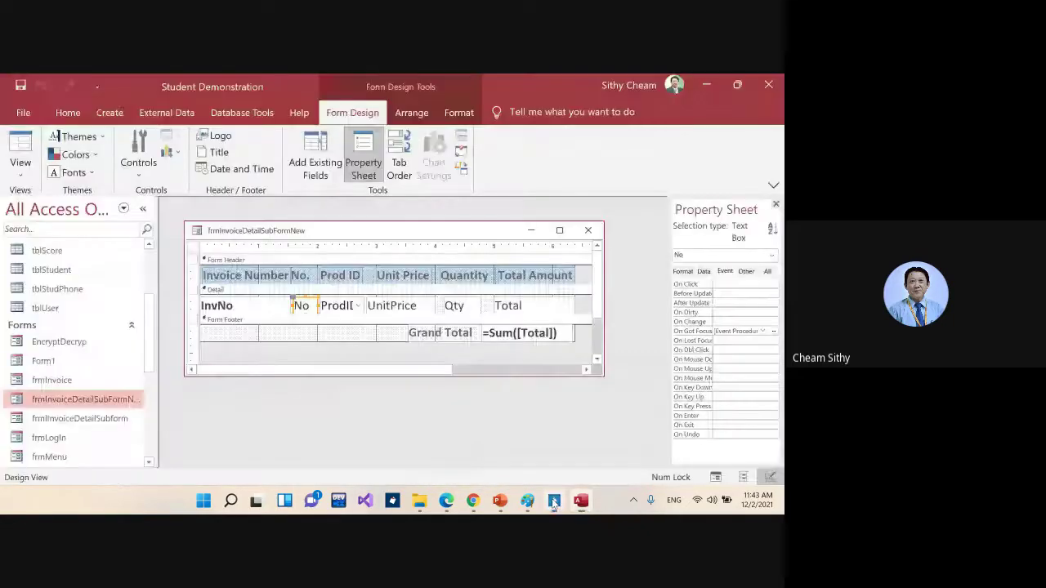
Step: Examine the ProdID combo box's After Update procedure, highlighting its DLookup statement for the unit price, and return to the form design
click(350, 307)
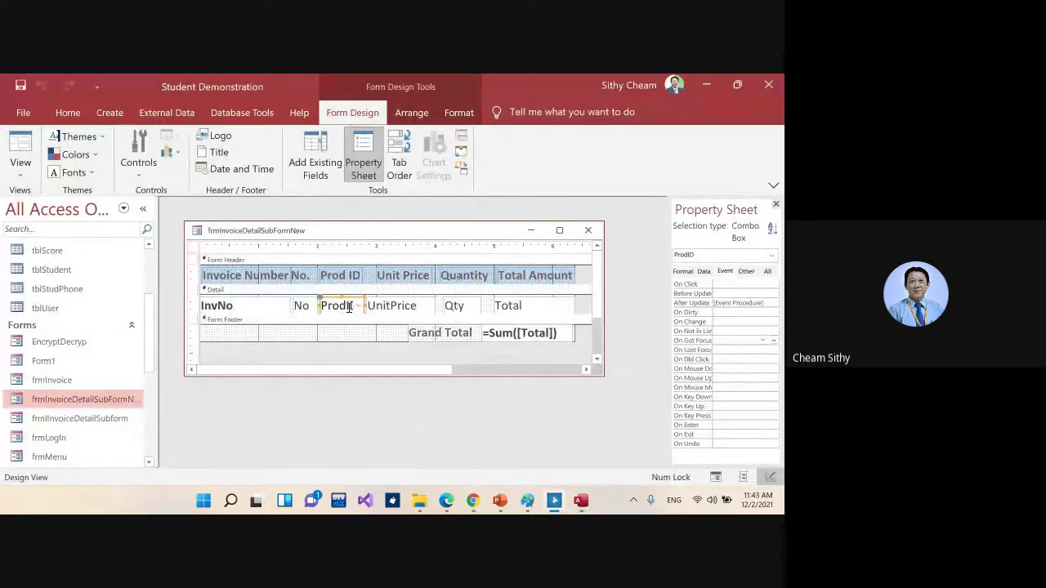
click(398, 305)
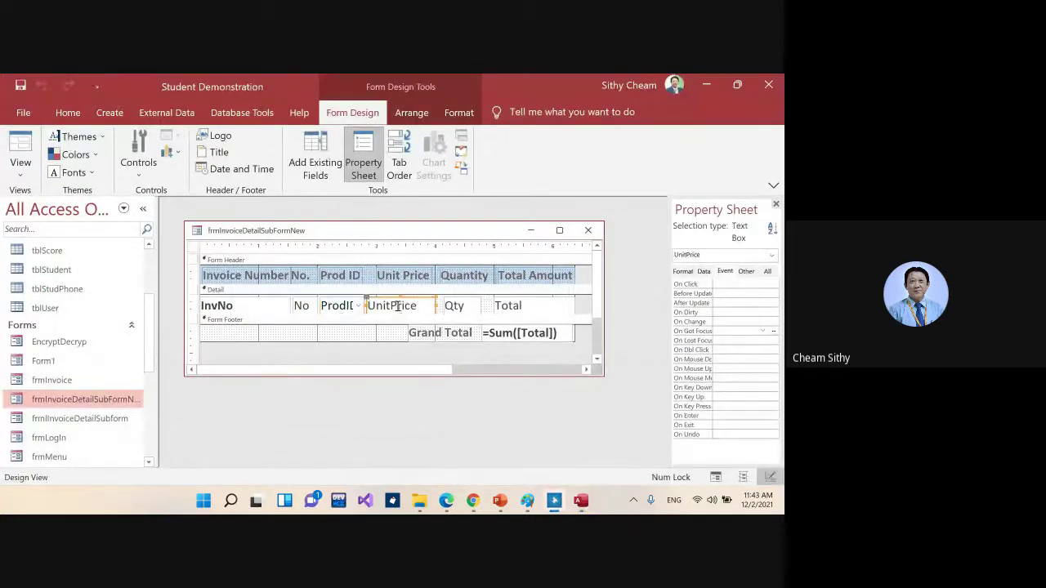
click(330, 307)
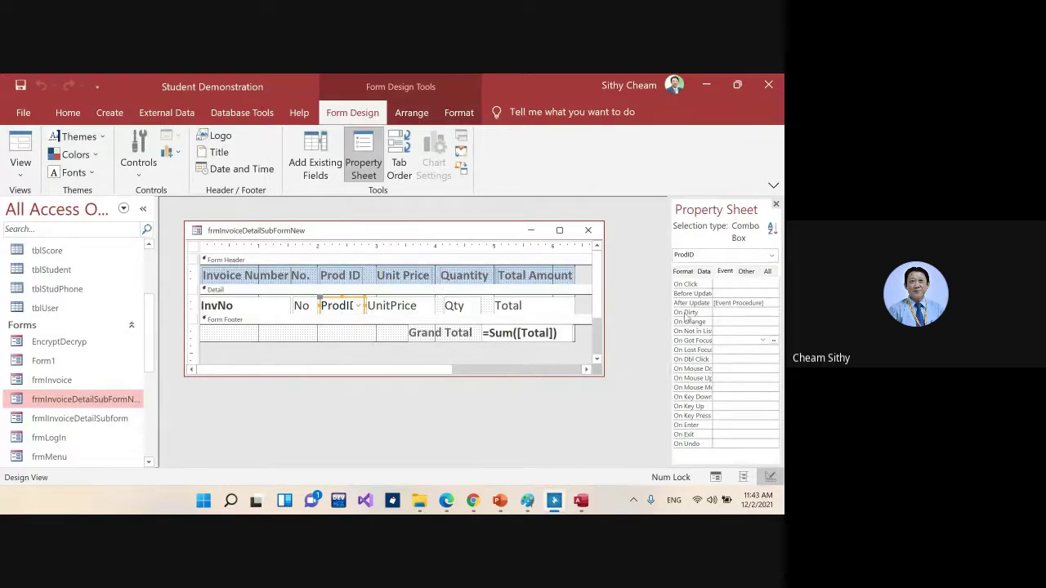
click(730, 304)
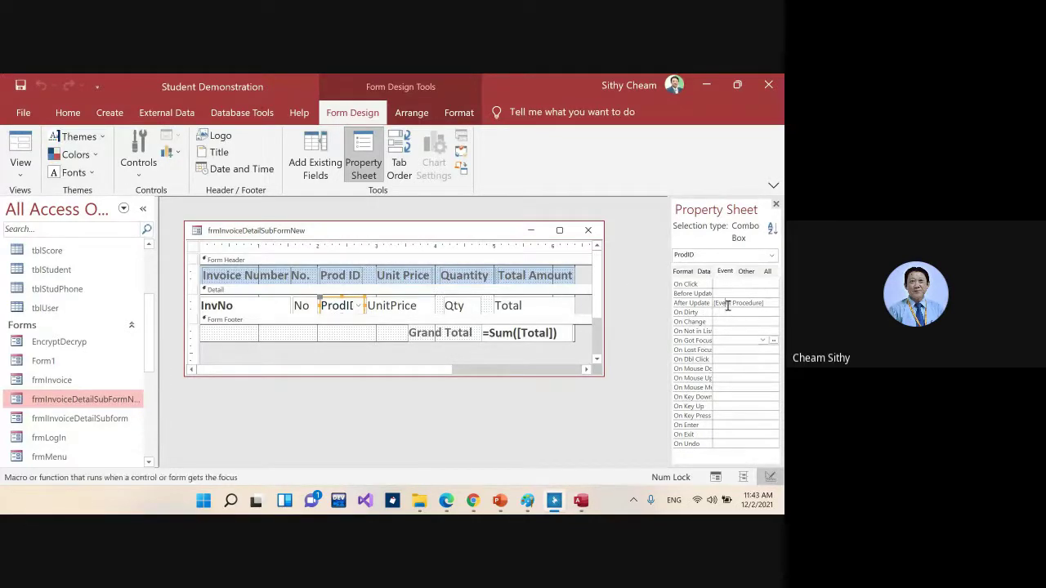
click(773, 304)
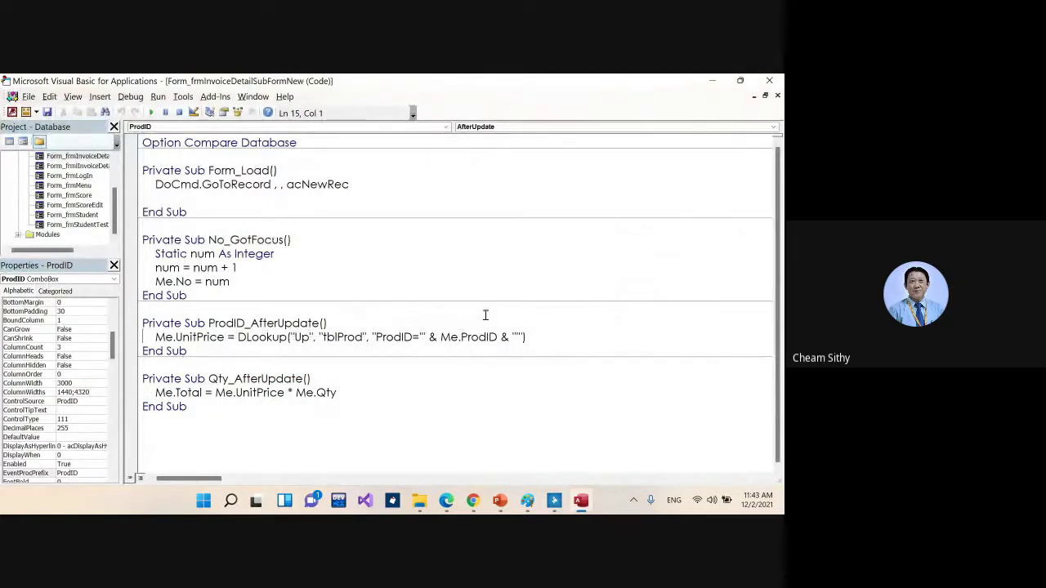
click(541, 336)
key(shift+Home)
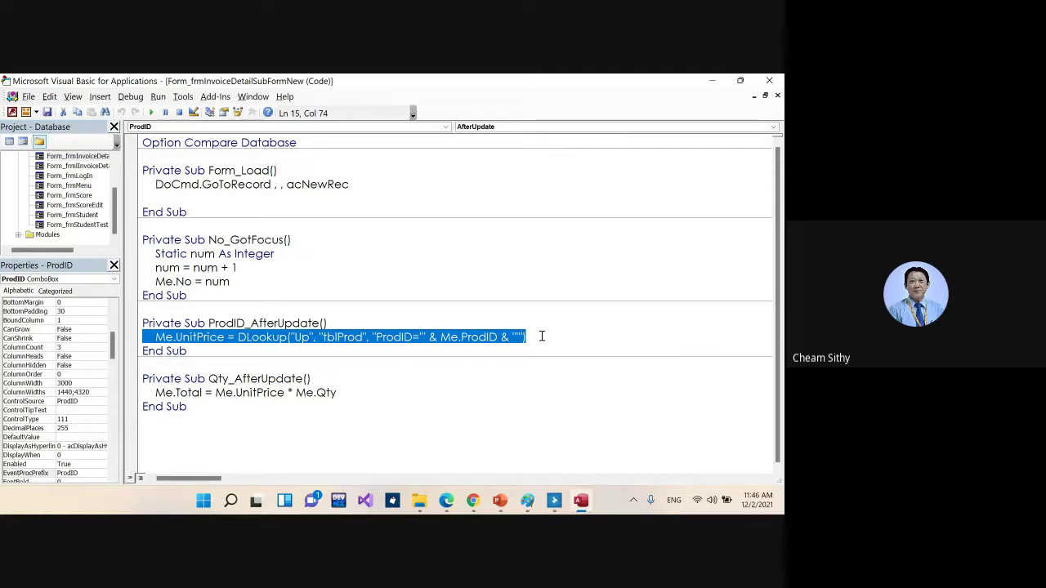
click(555, 502)
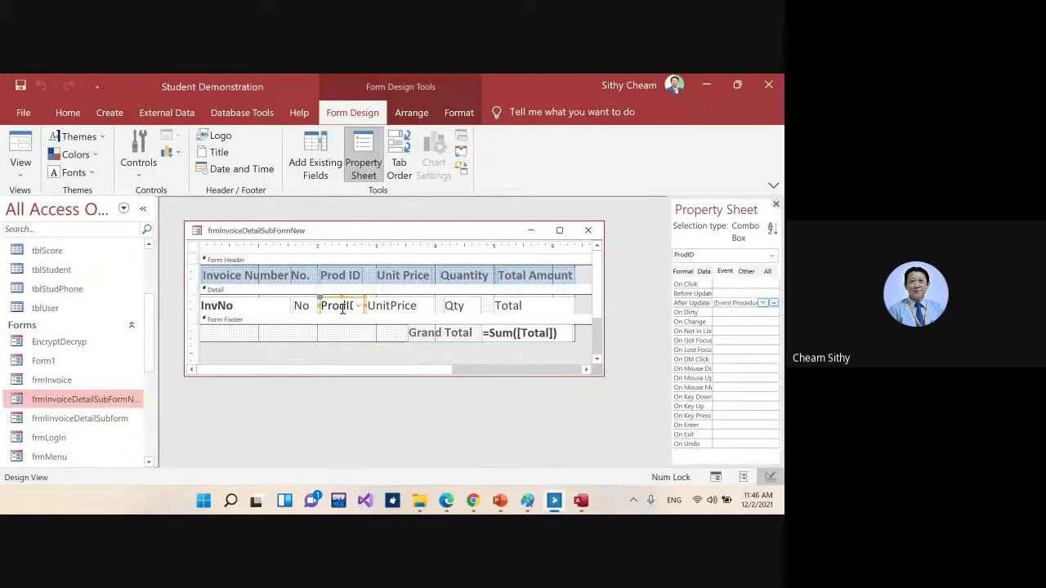
Step: Examine the Qty text box's After Update procedure, highlighting the statement that multiplies UnitPrice by Qty
click(461, 310)
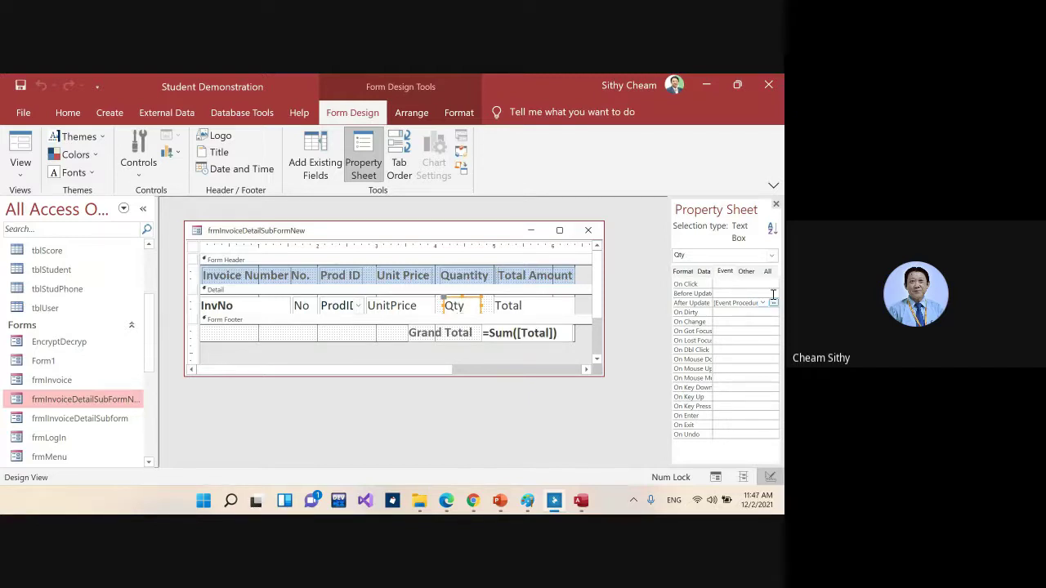
click(733, 304)
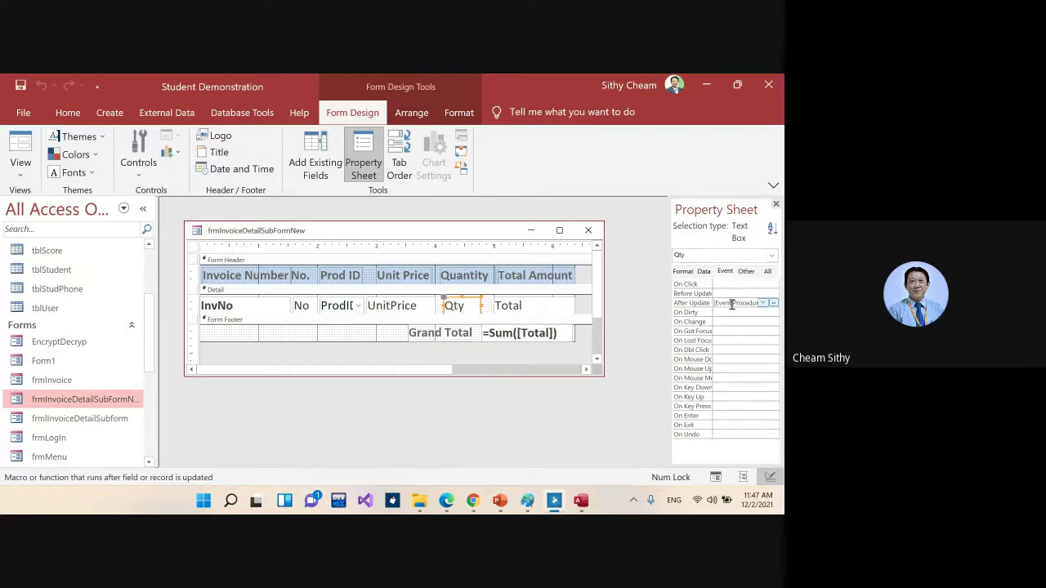
click(774, 303)
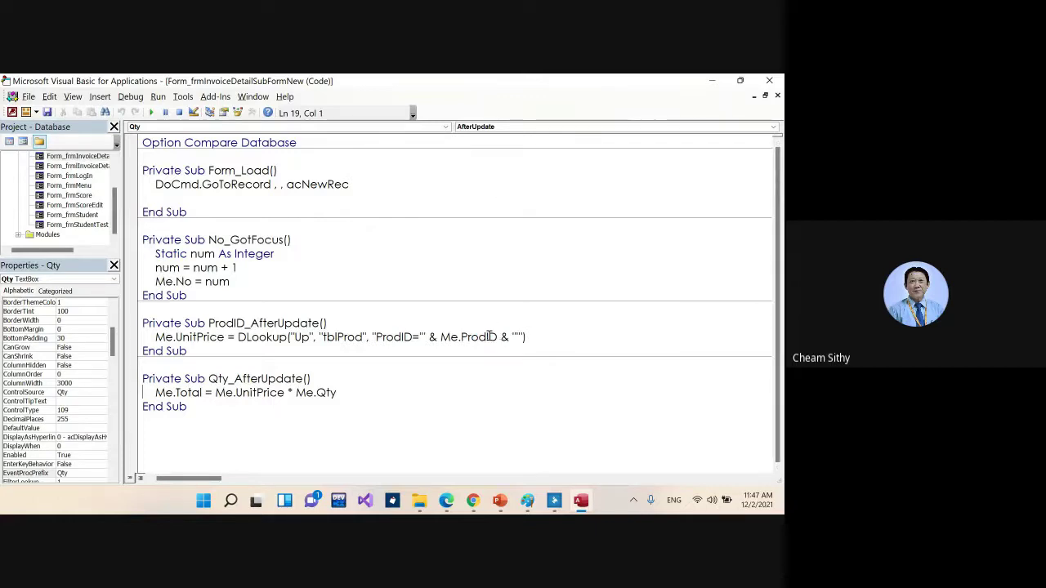
shift+click(357, 392)
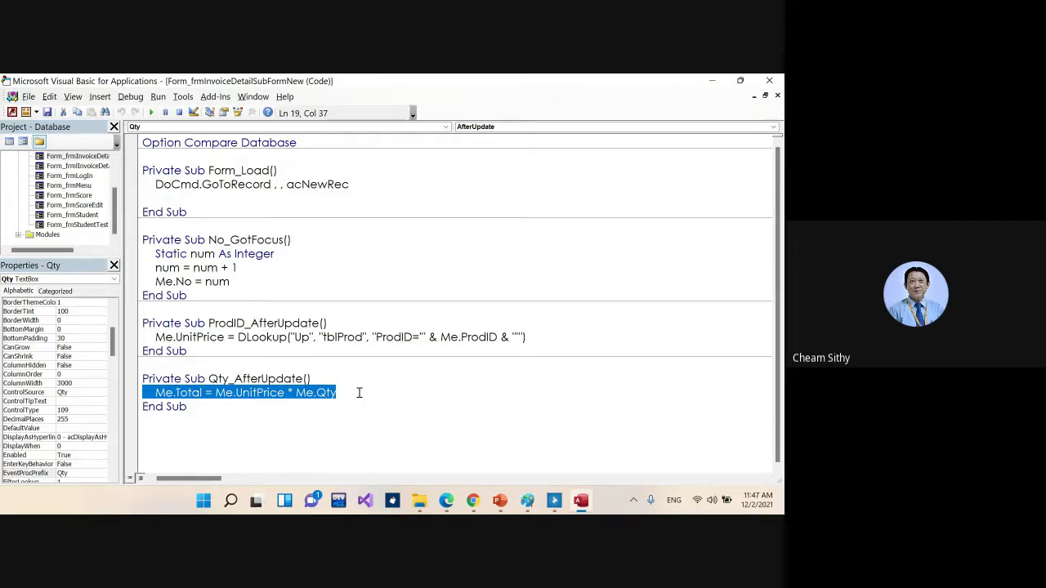
Step: Close the code editor and the frmInvoiceDetailSubFormNew design, saving the changes to the subform
click(778, 79)
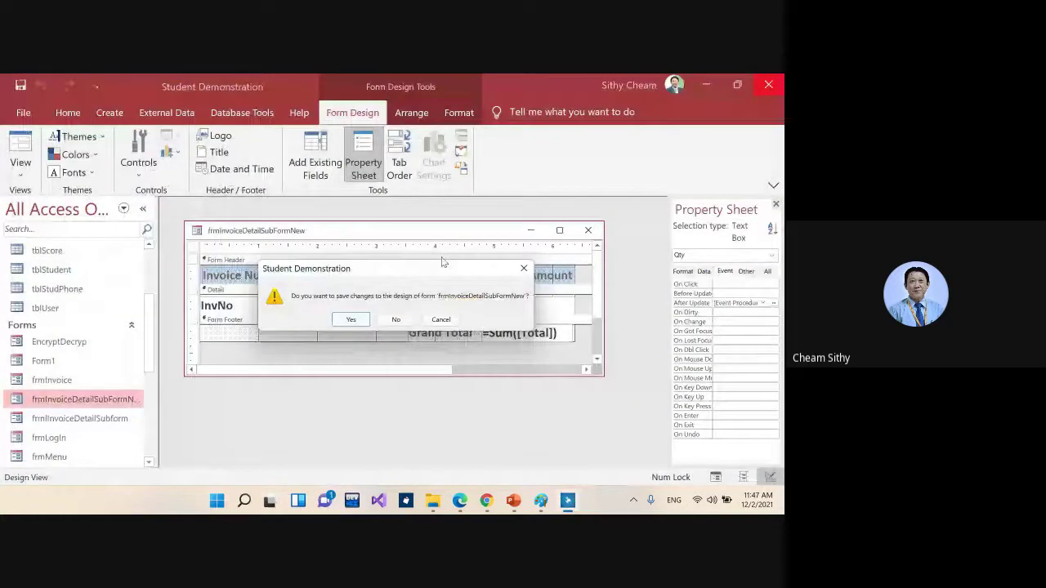
click(440, 319)
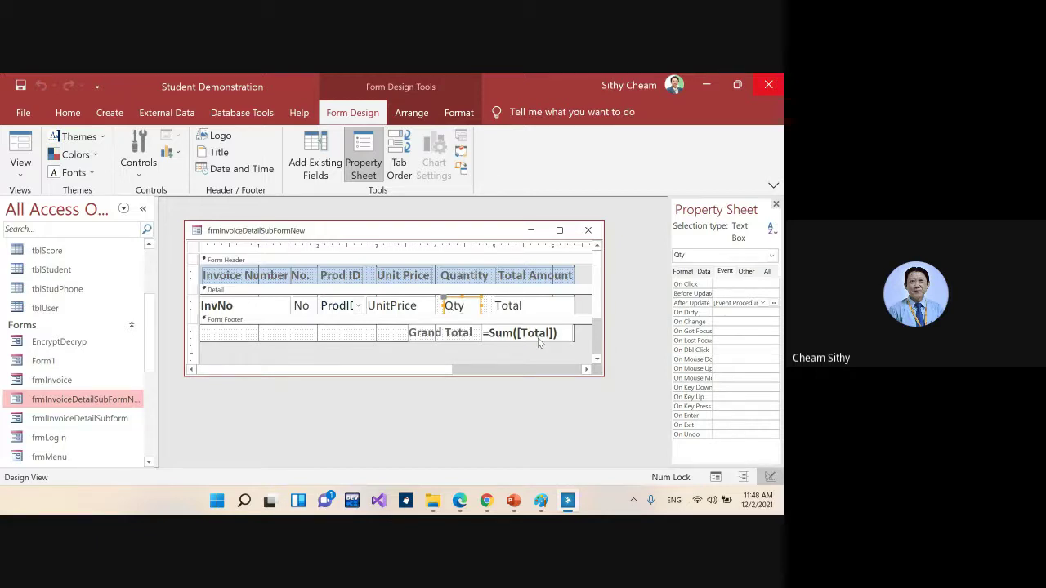
click(586, 231)
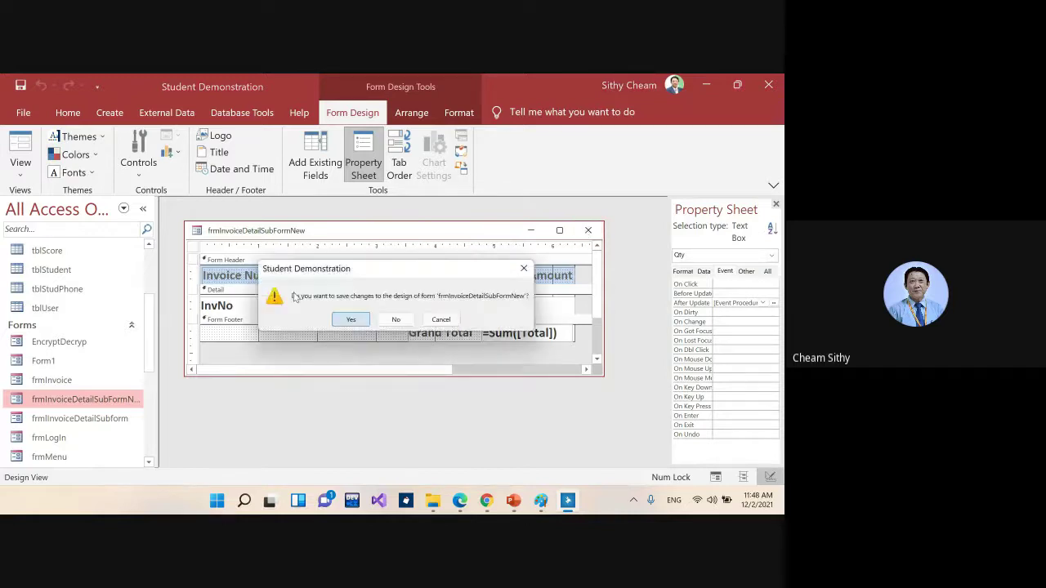
click(349, 319)
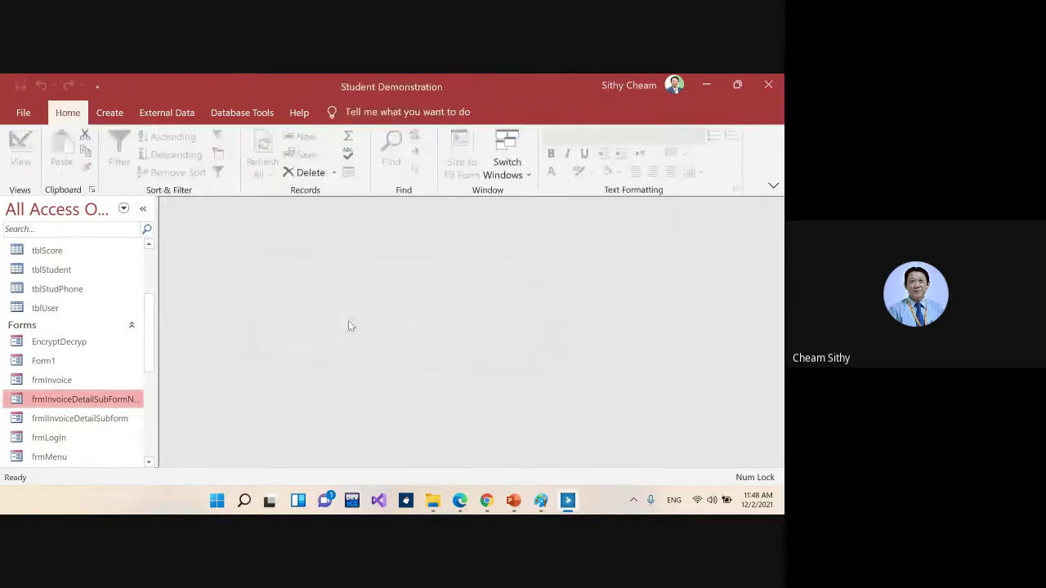
Step: Open the frmInvoice form in Design View and select its InvNo text box
click(56, 382)
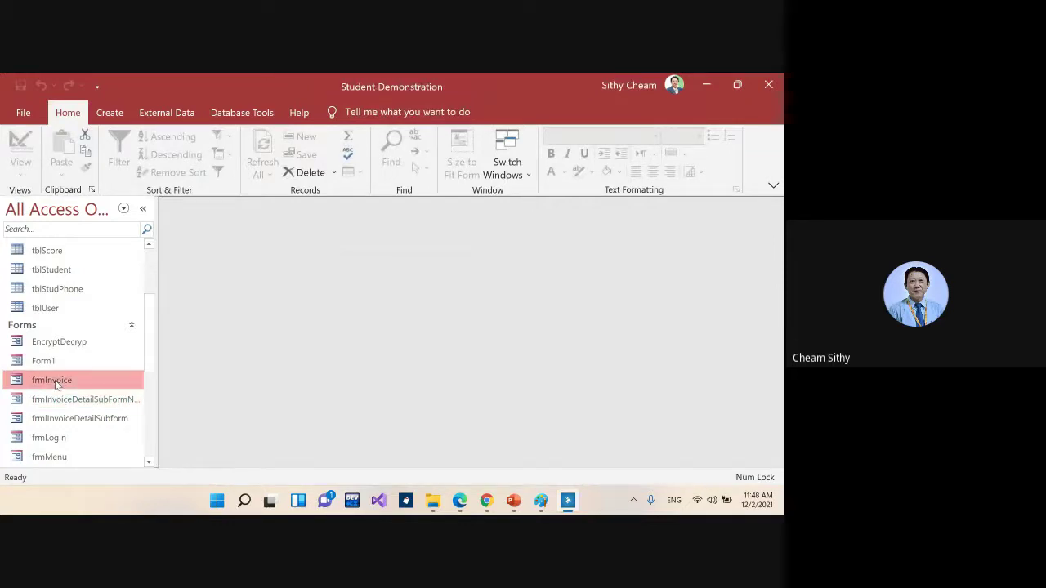
right_click(55, 384)
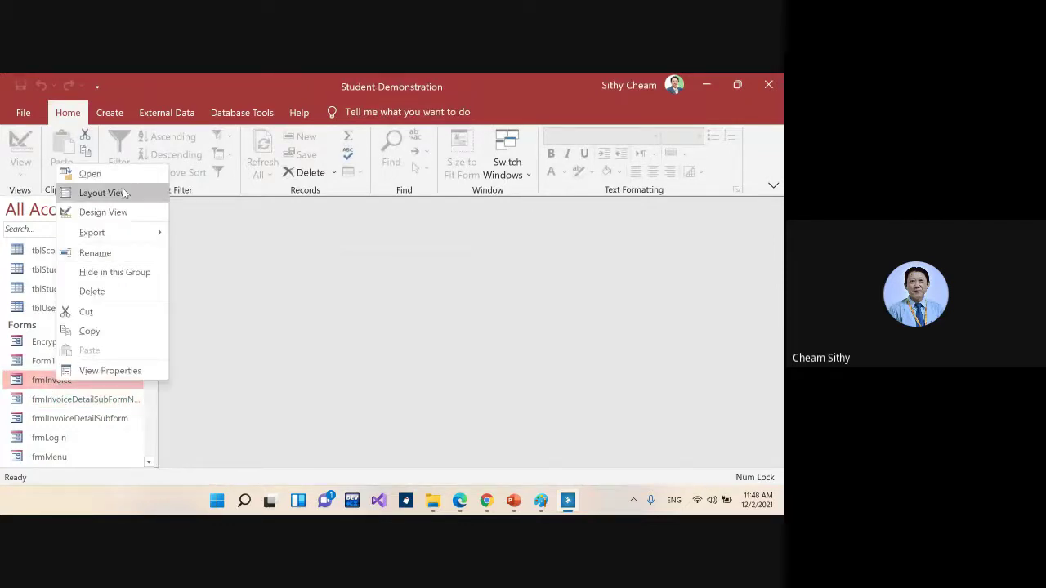
click(109, 213)
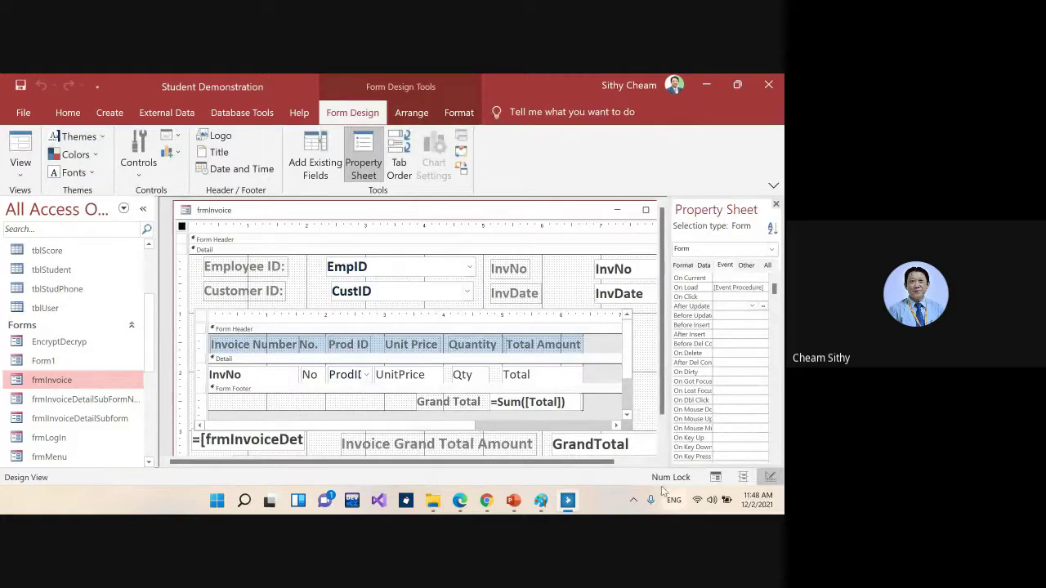
click(615, 277)
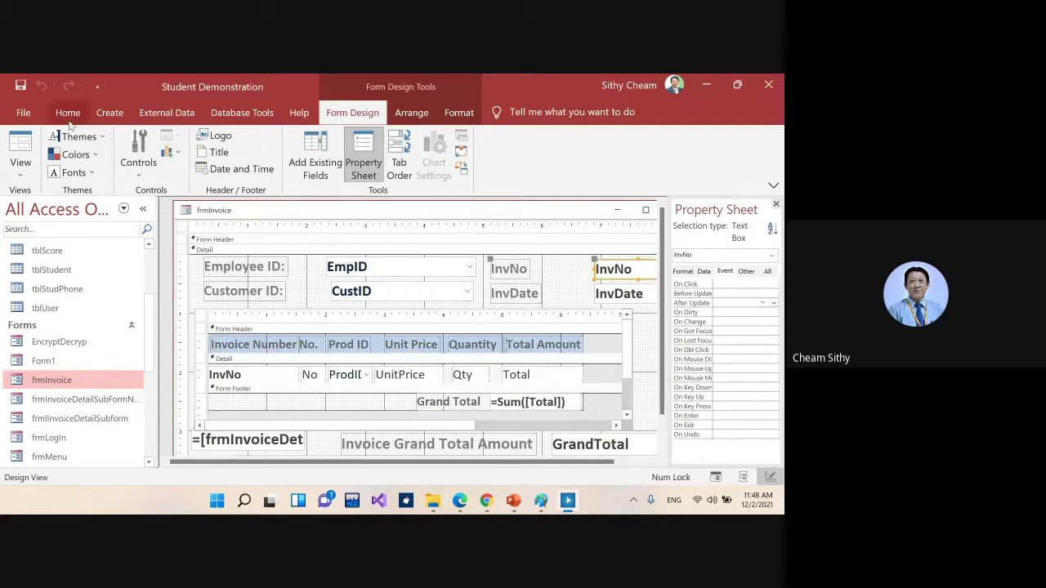
Step: Examine frmInvoice's On Load procedure, highlighting all five statements inside Form_Load, and return to the form design
click(182, 227)
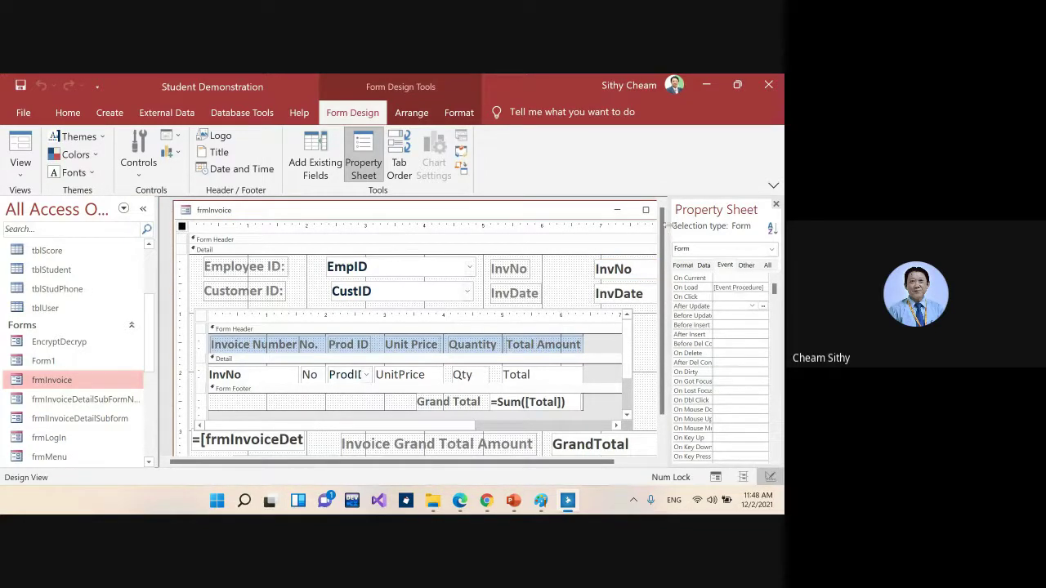
click(728, 288)
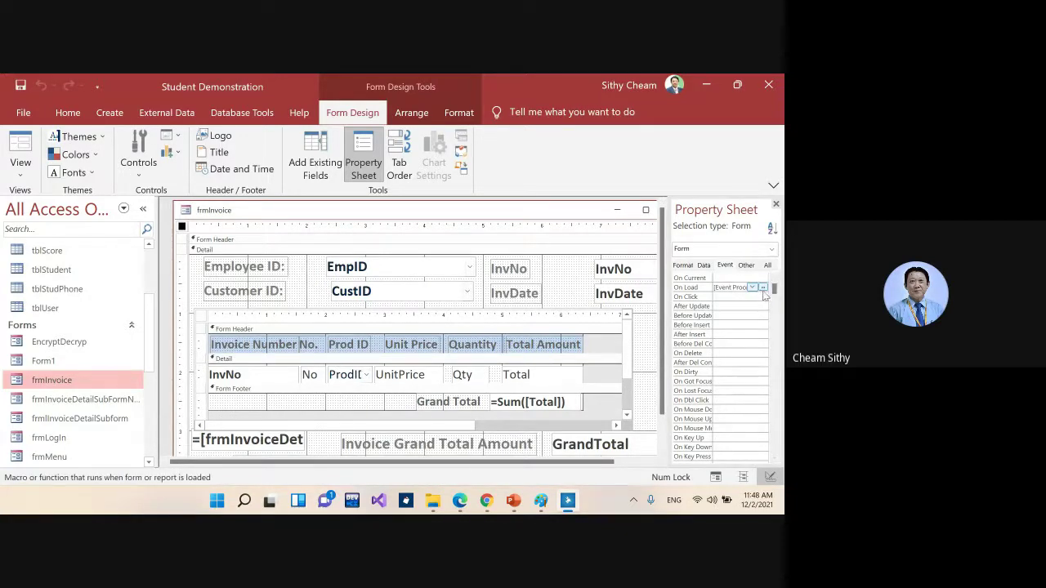
click(762, 288)
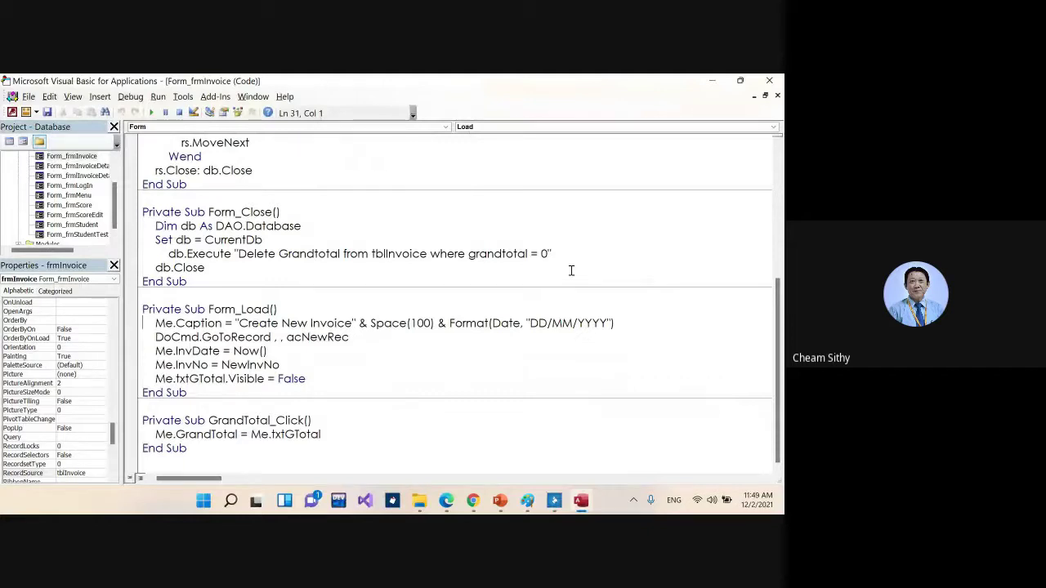
shift+click(323, 379)
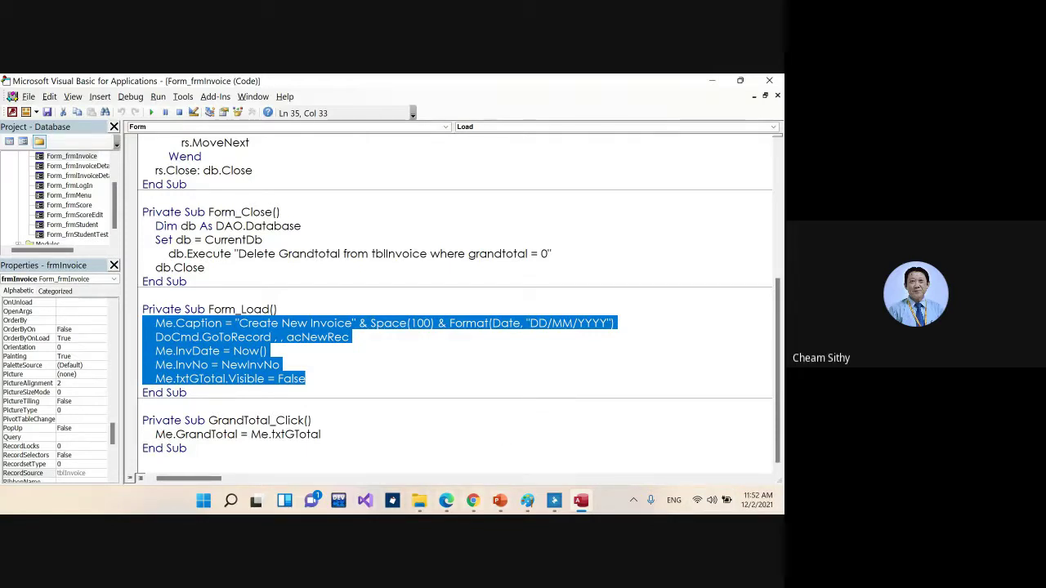
mouse_move(555, 500)
click(556, 502)
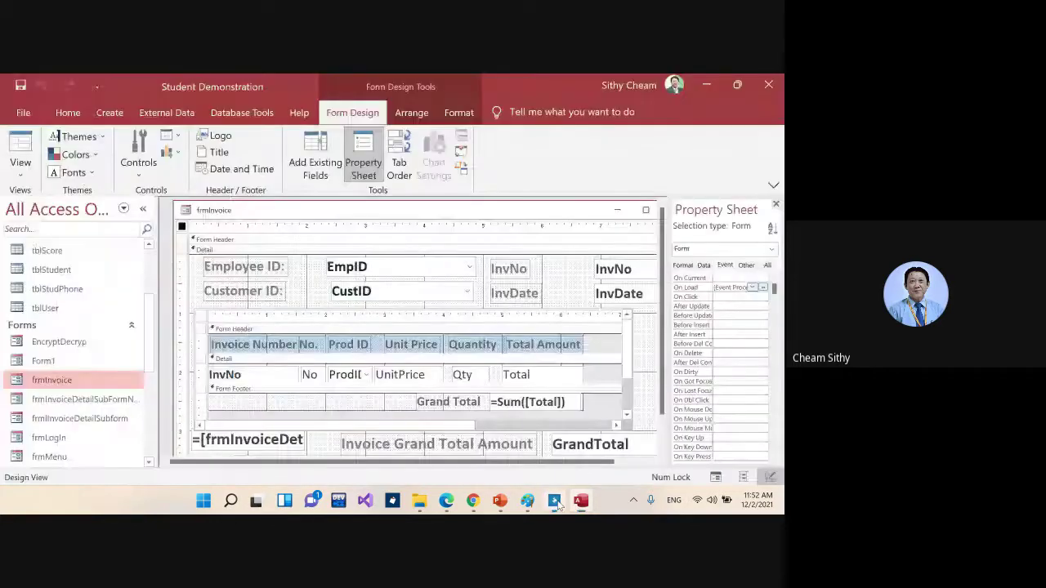
Step: Point out the controls that Form_Load sets by selecting the InvNo, InvDate and txtGTotal text boxes one after another
click(619, 269)
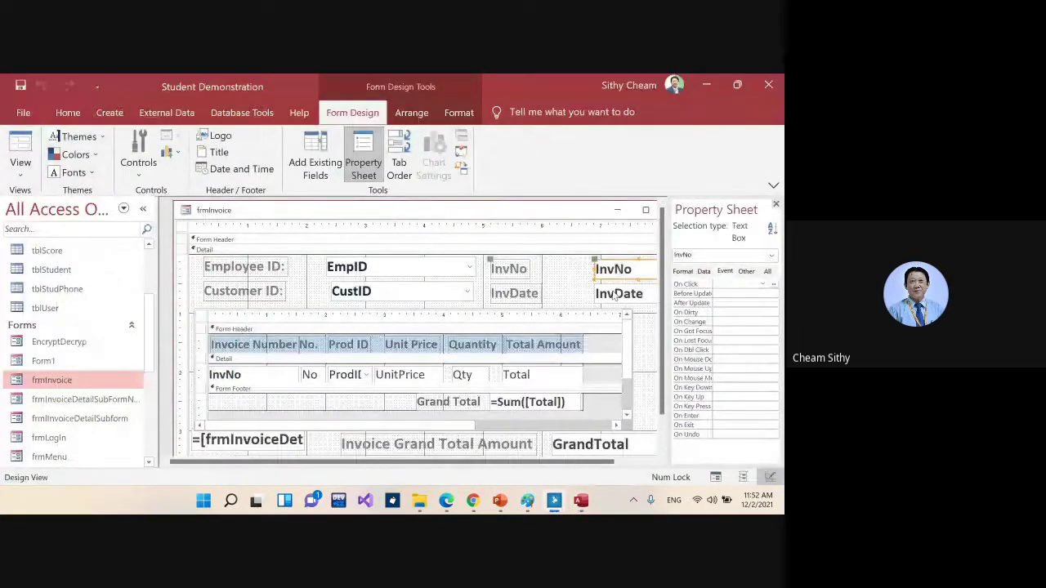
click(613, 294)
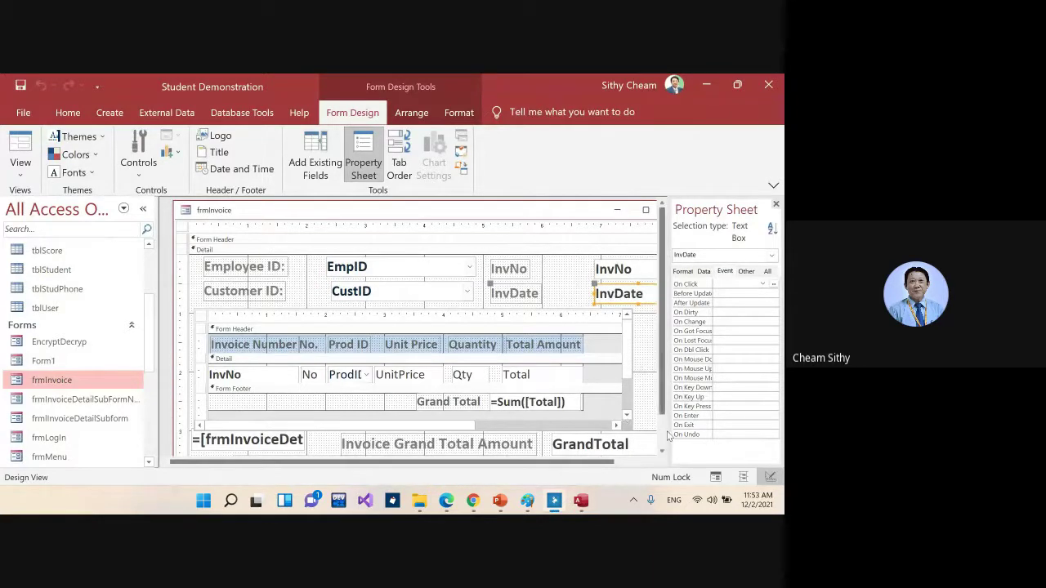
scroll(667, 428, down, 1)
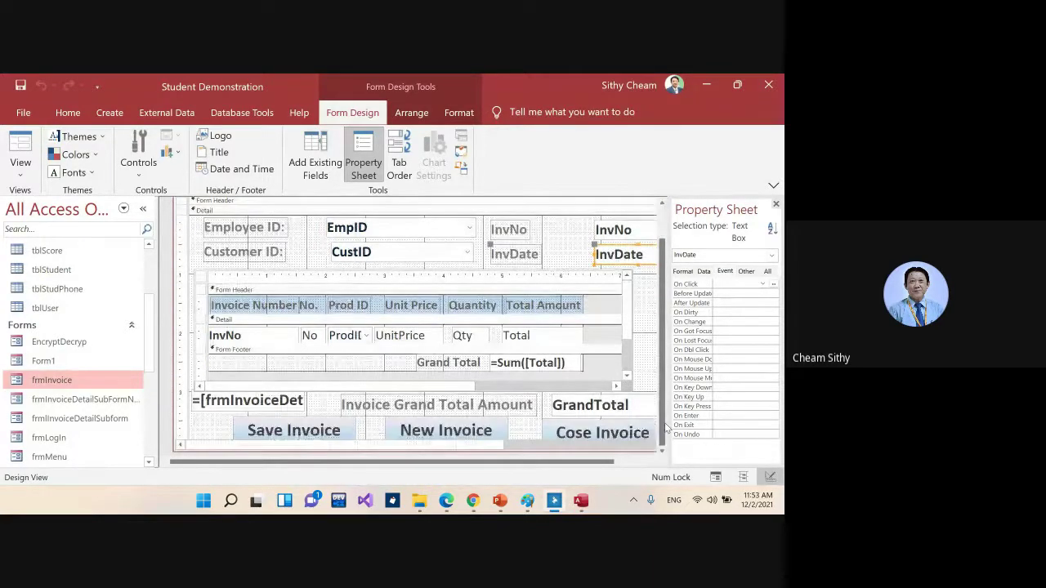
click(232, 403)
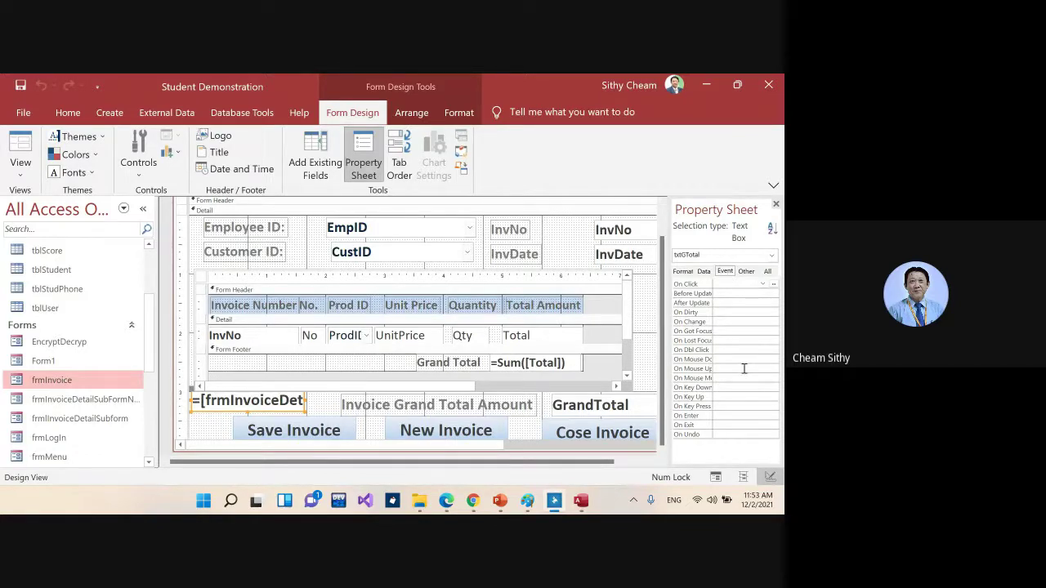
Step: Examine the GrandTotal text box's On Click procedure, highlighting the statement that assigns txtGTotal to GrandTotal, and return to the form design
key(Tab)
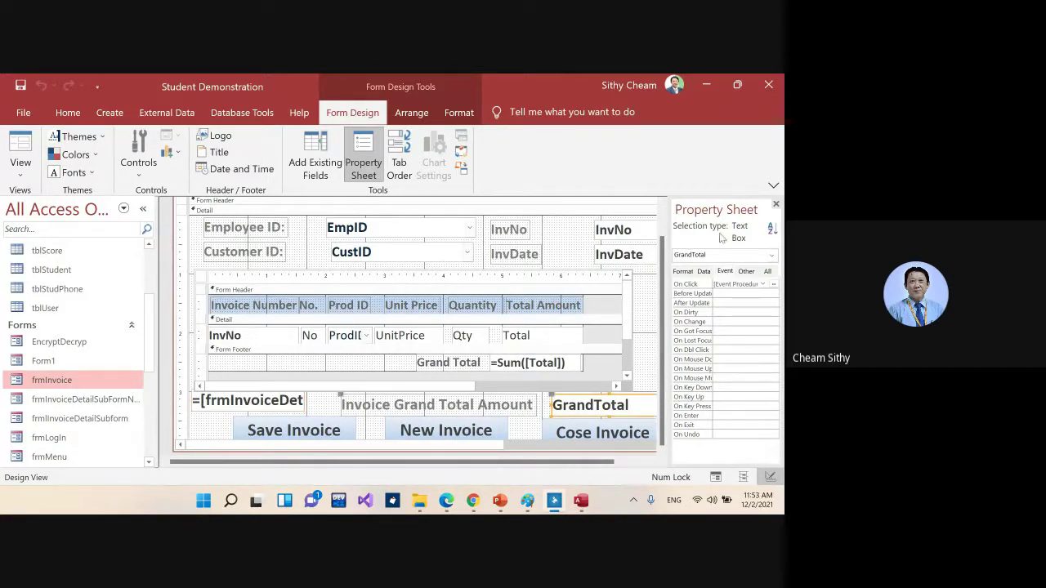
click(735, 283)
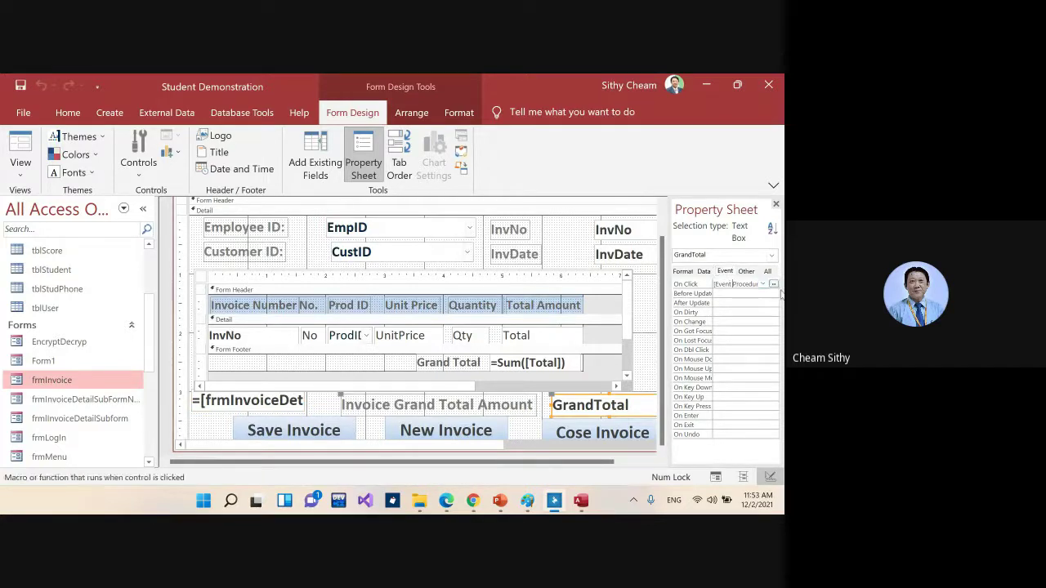
click(774, 285)
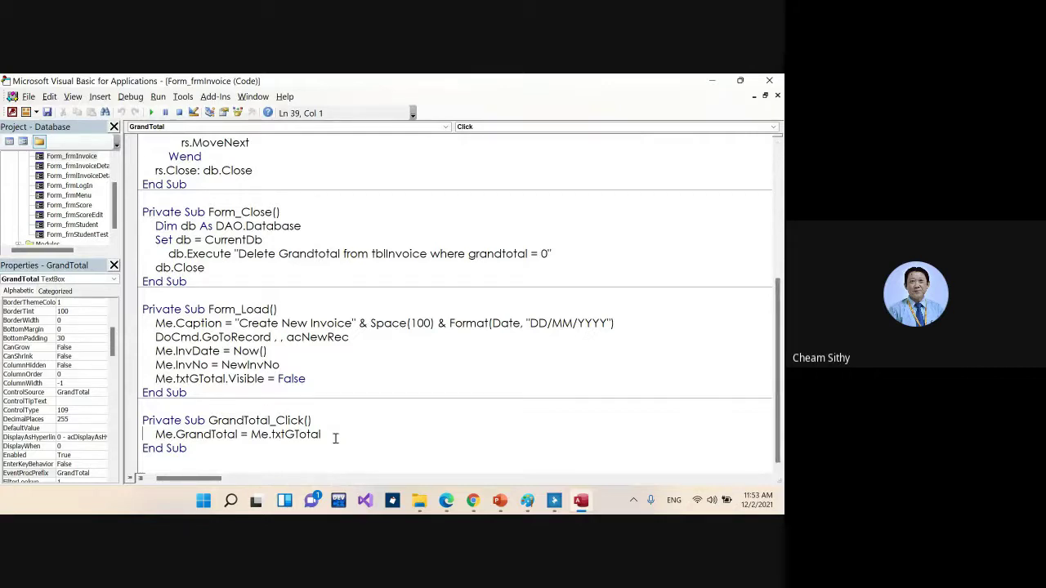
key(shift+End)
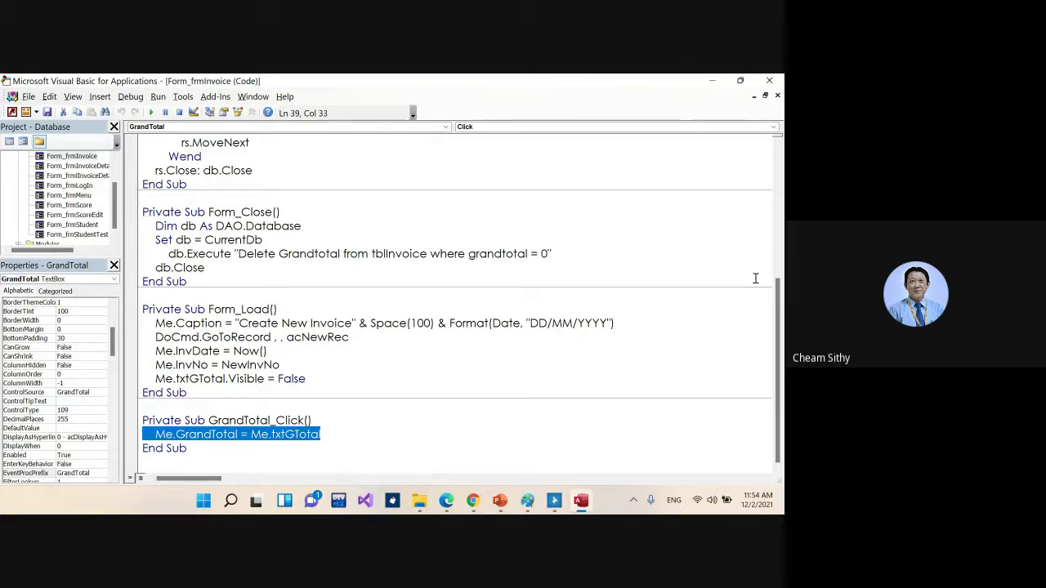
mouse_move(527, 500)
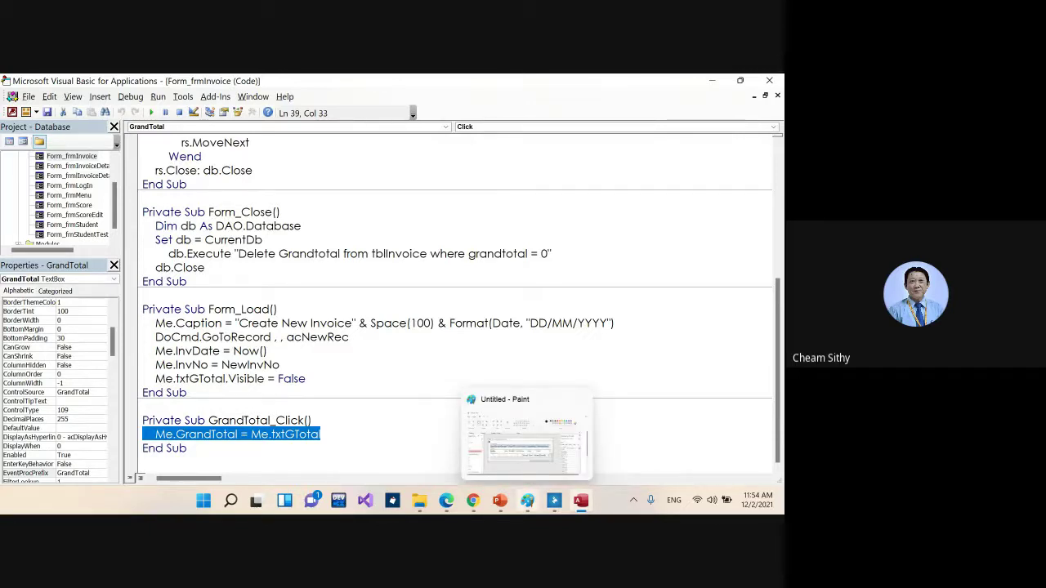
click(556, 502)
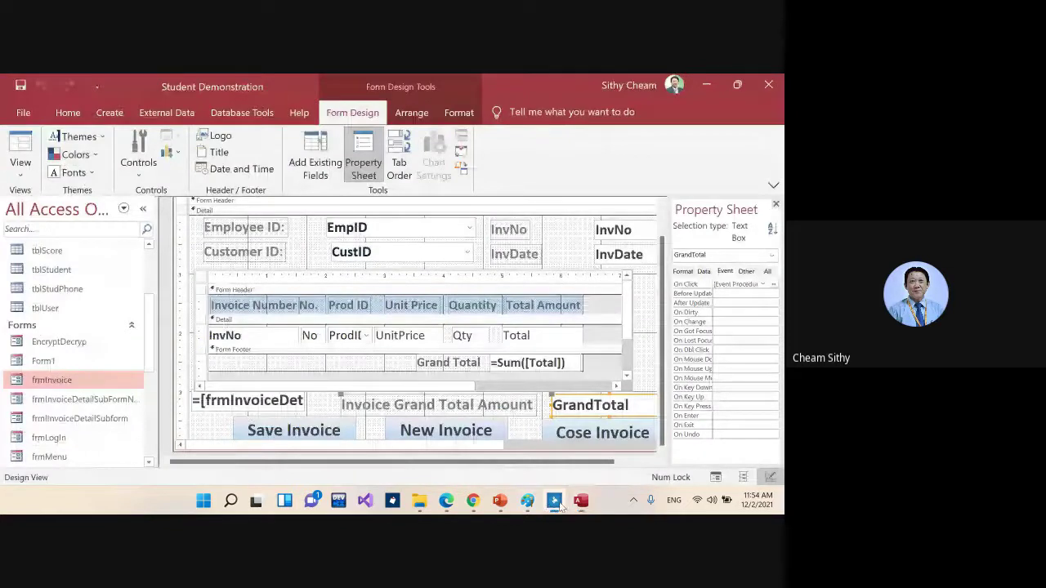
Step: Review the txtGTotal text box's Control Source expression in the Expression Builder and close the builder without changes
key(Tab)
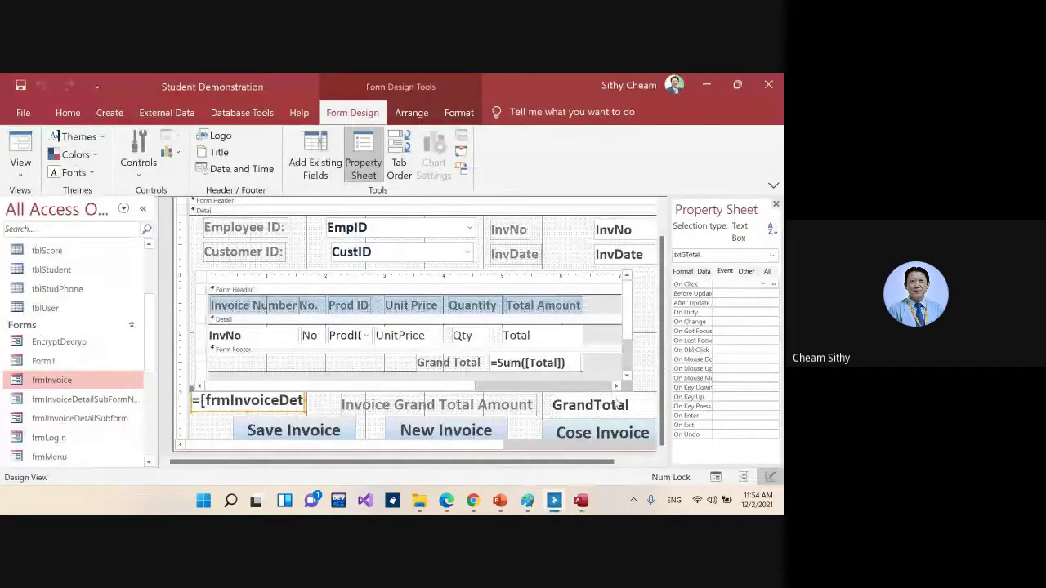
click(704, 271)
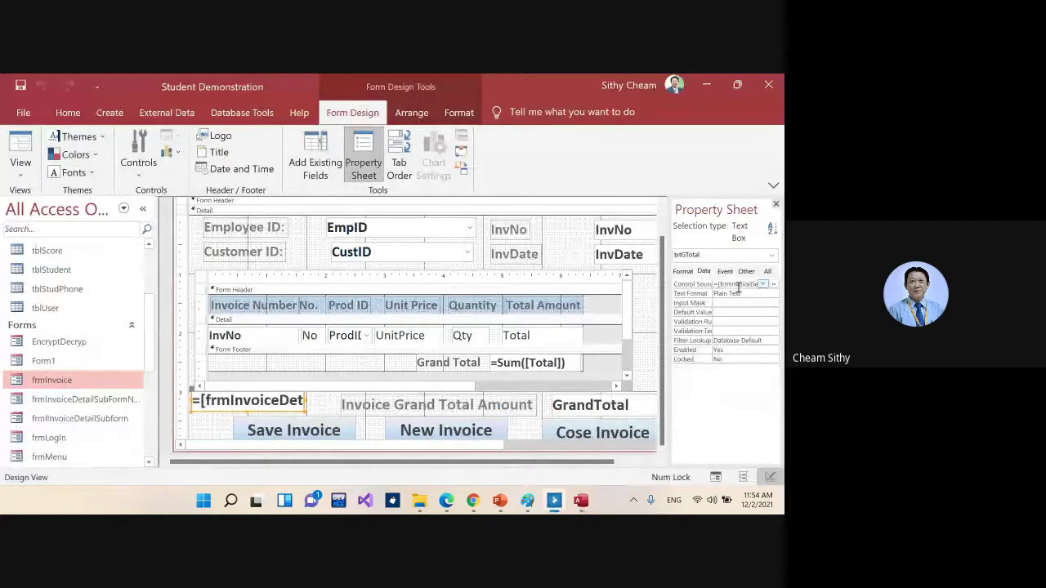
click(730, 283)
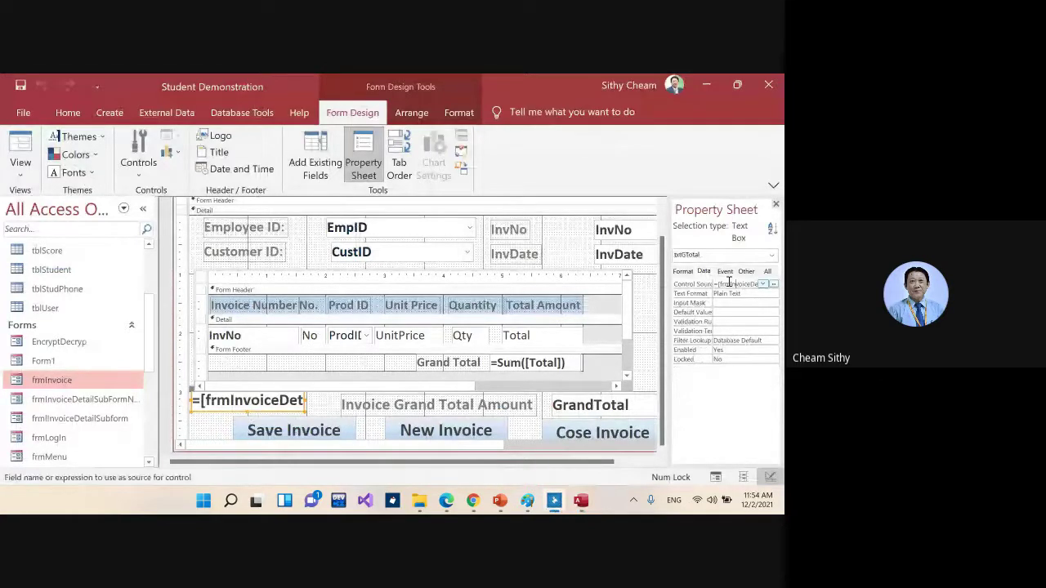
click(773, 285)
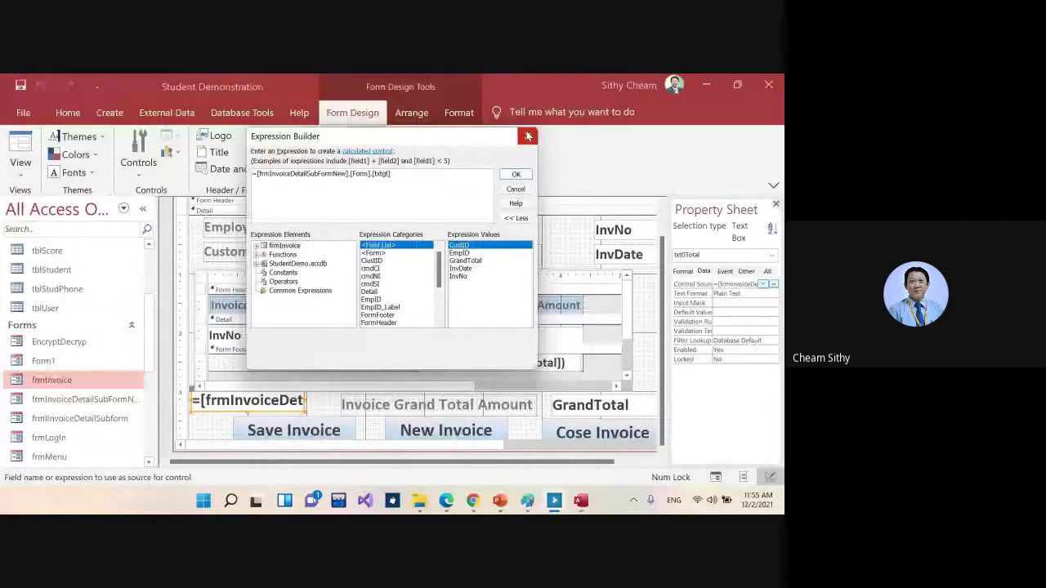
click(527, 136)
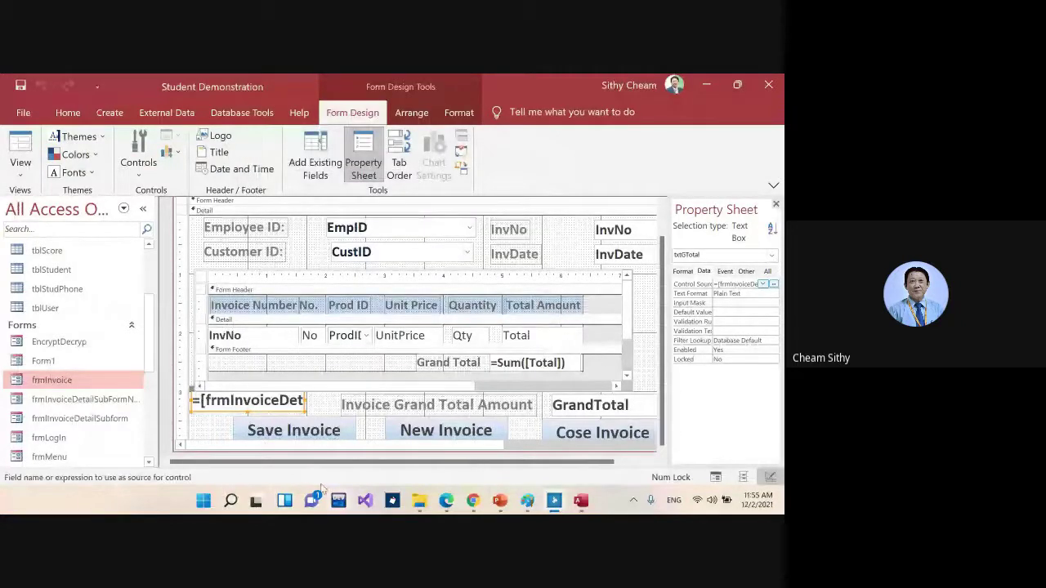
Step: Select the Save Invoice button and locate its On Click event procedure
click(270, 433)
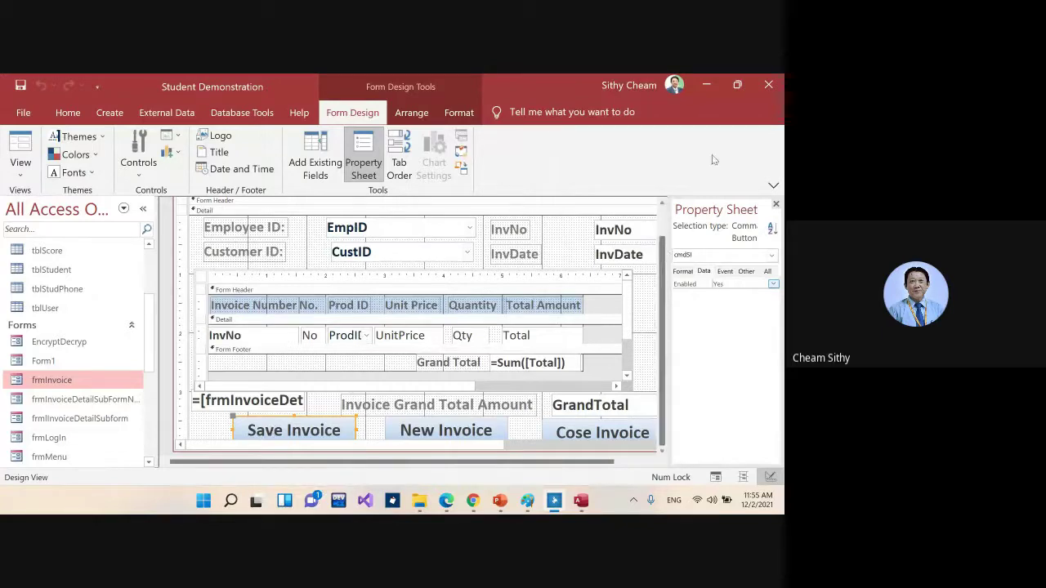
click(724, 271)
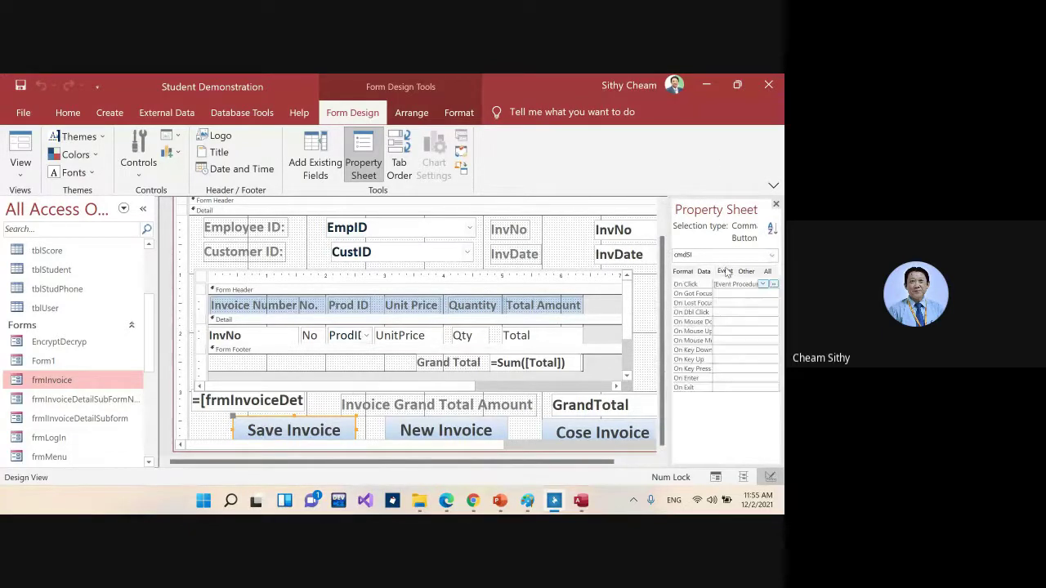
click(728, 284)
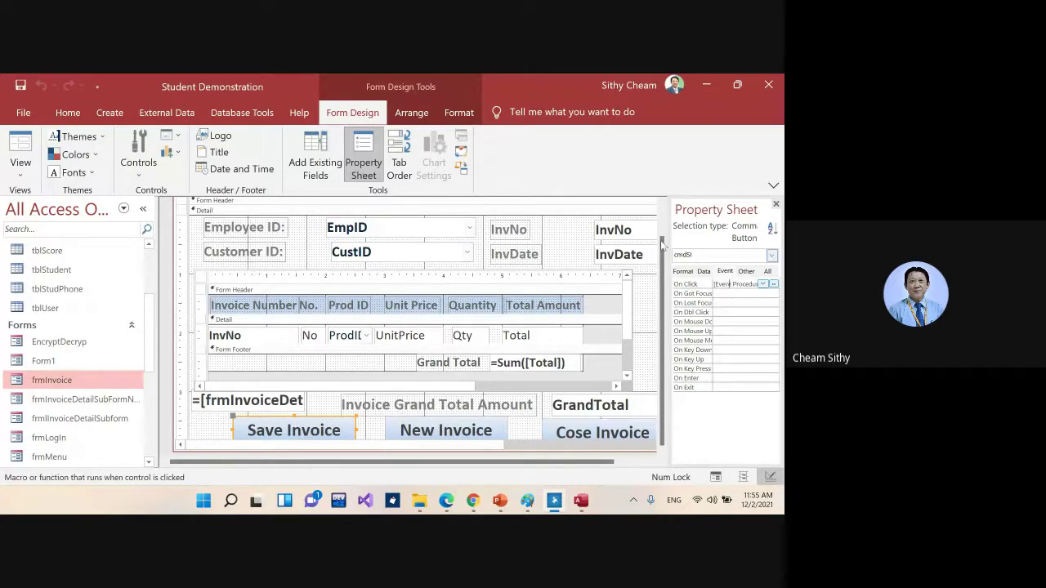
Step: Select the InvNo text box and examine the NewInvNo function in the mdlNewInvoiceNo module, pausing at the rs.MoveLast statement
click(609, 237)
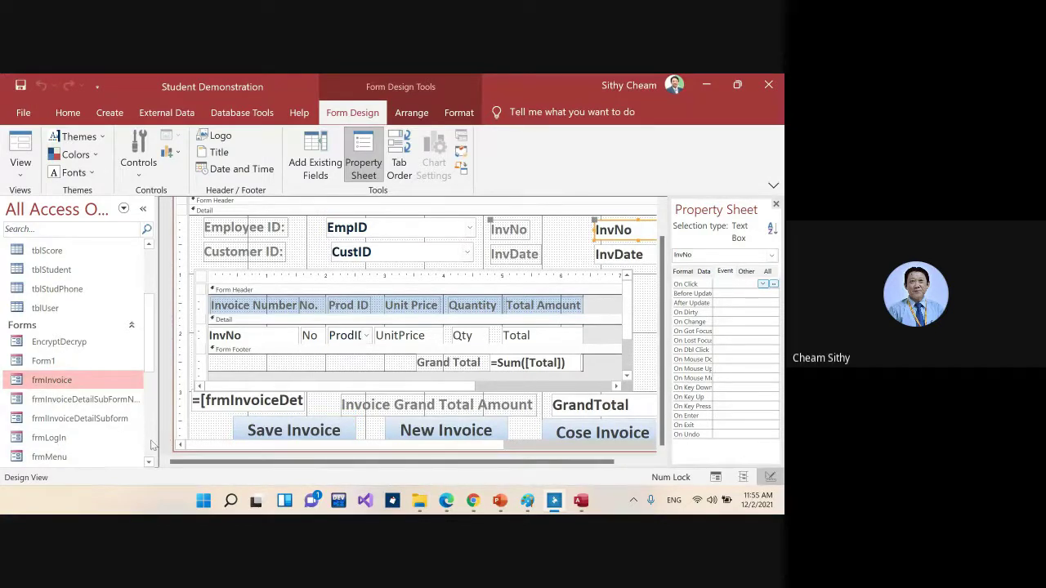
scroll(150, 444, down, 4)
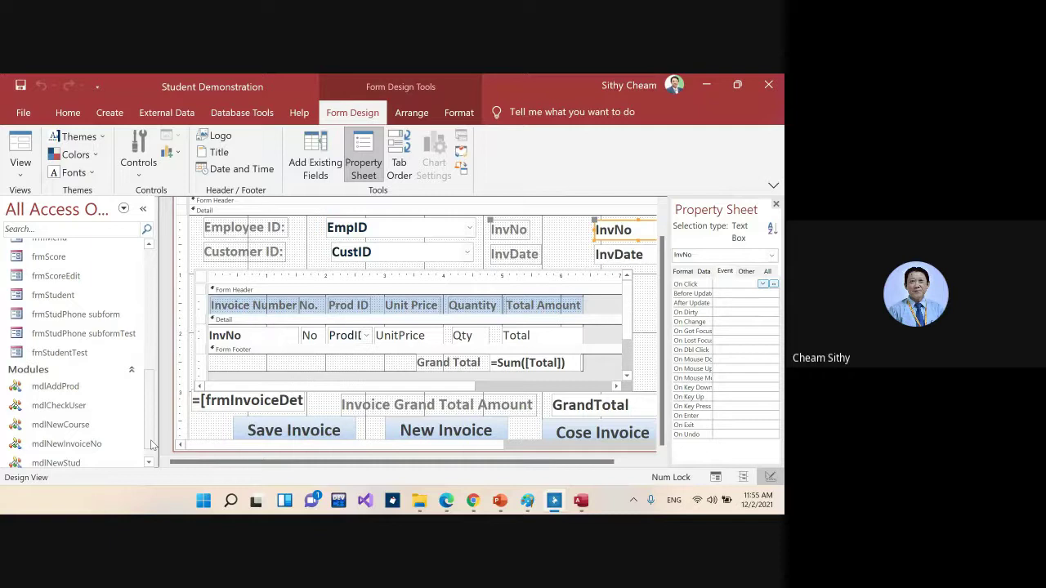
click(76, 448)
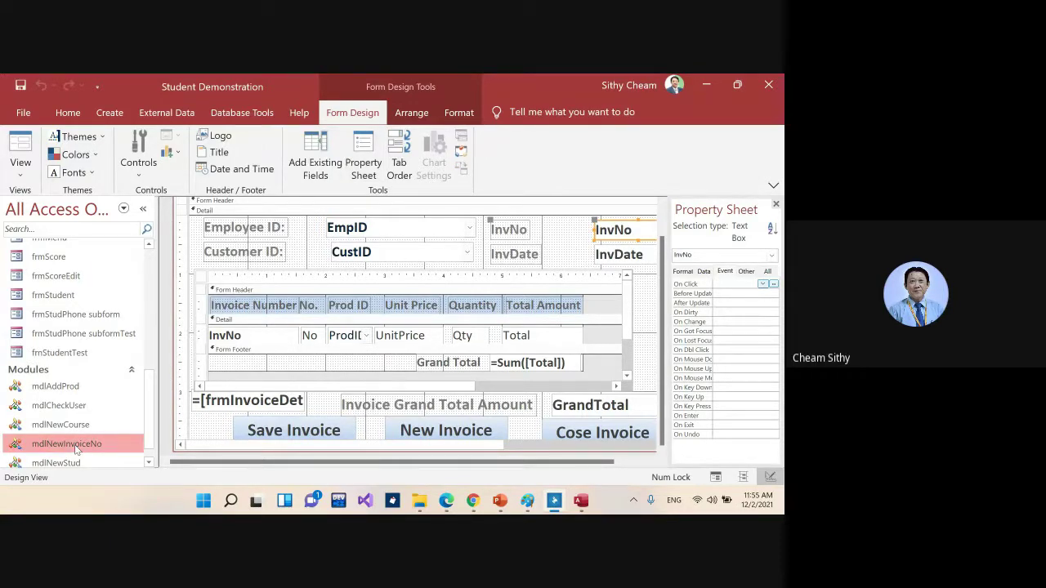
double_click(76, 448)
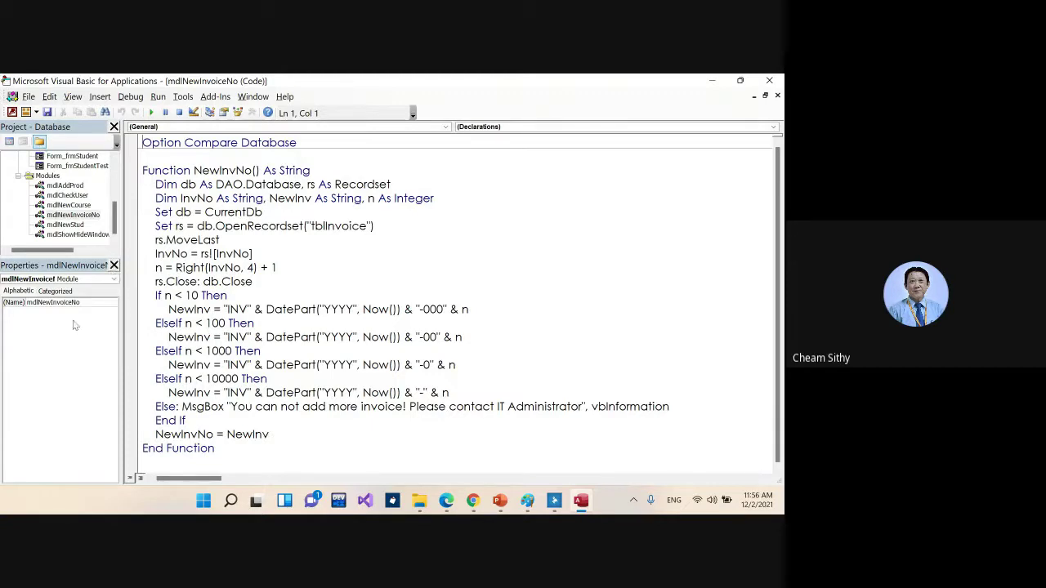
key(alt+shift)
click(281, 211)
click(403, 242)
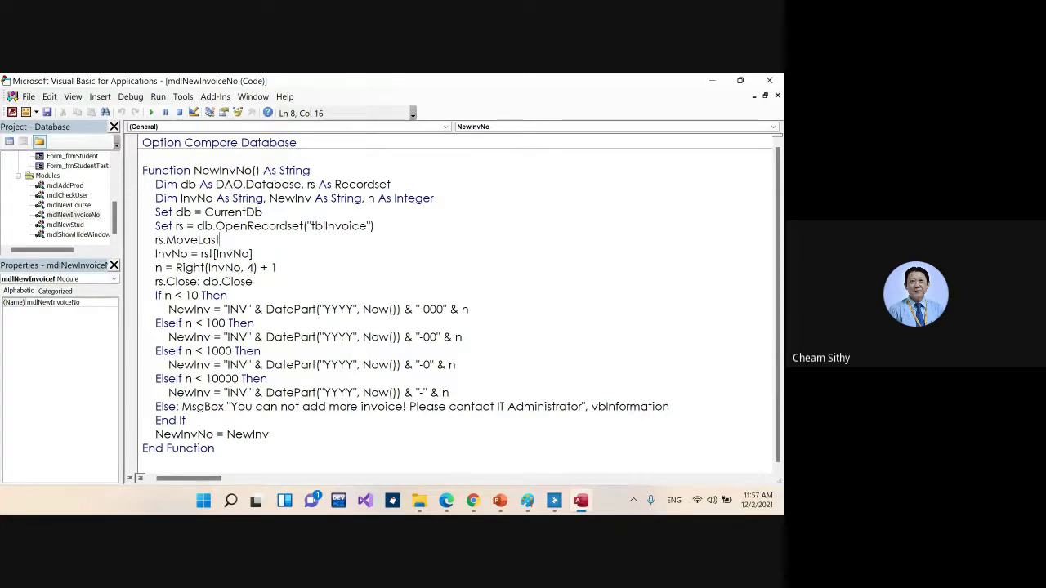
Step: Open the tblInvoice table from the Access window, inspect the last record's InvNo value, and close the table
click(554, 503)
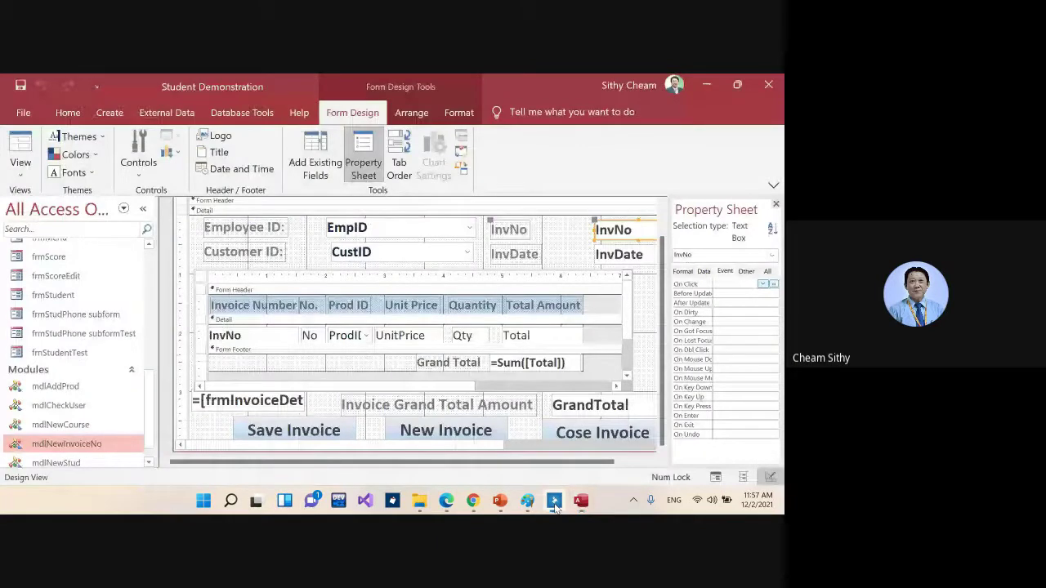
scroll(145, 262, up, 10)
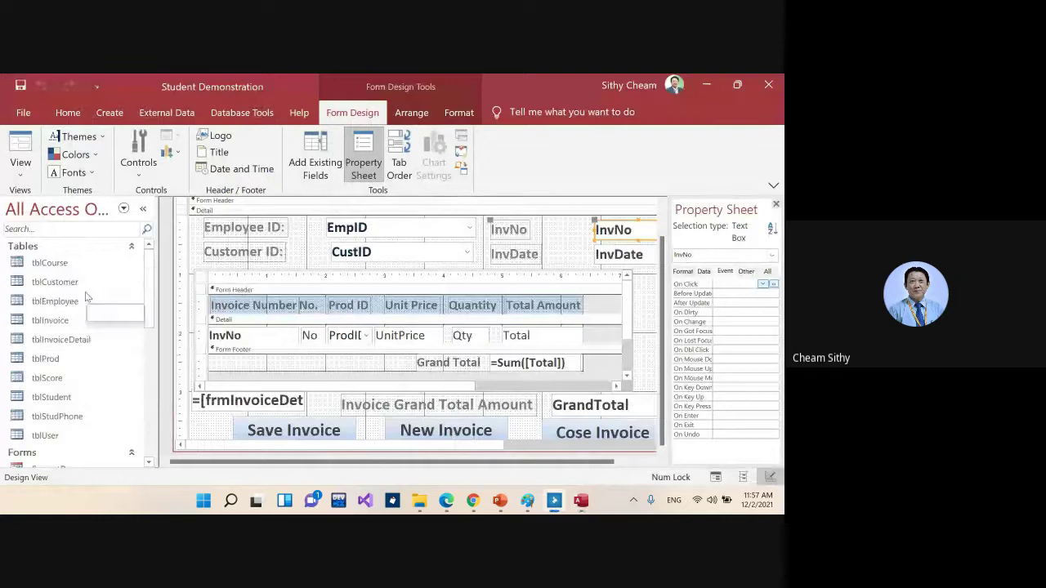
click(58, 323)
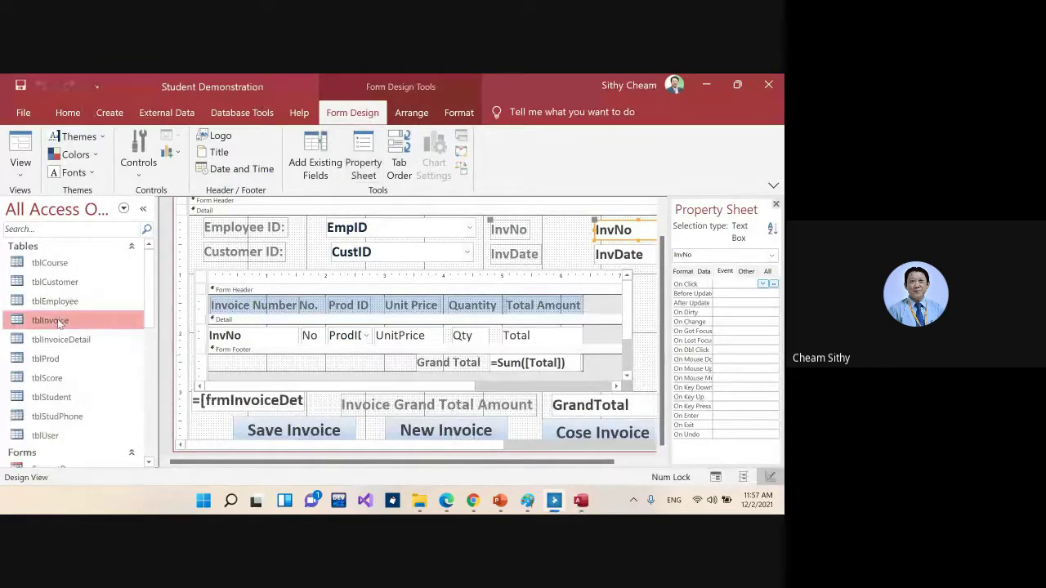
right_click(58, 322)
click(85, 332)
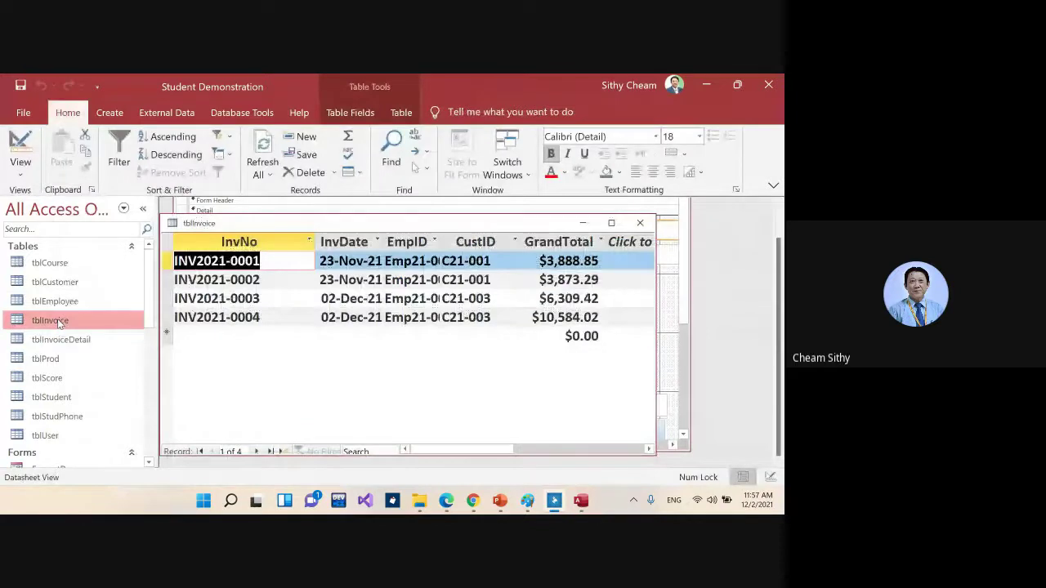
click(241, 319)
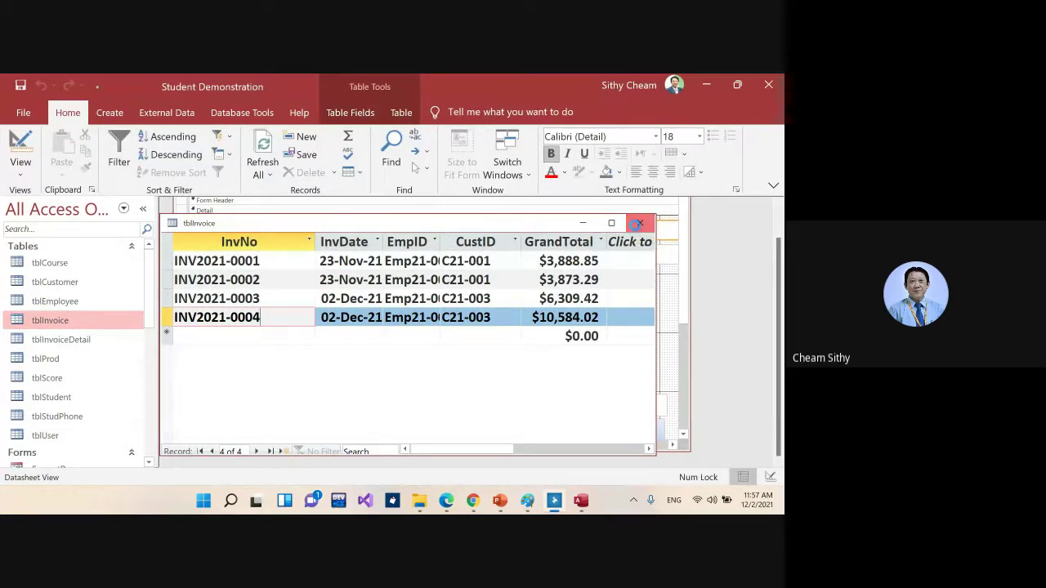
click(639, 226)
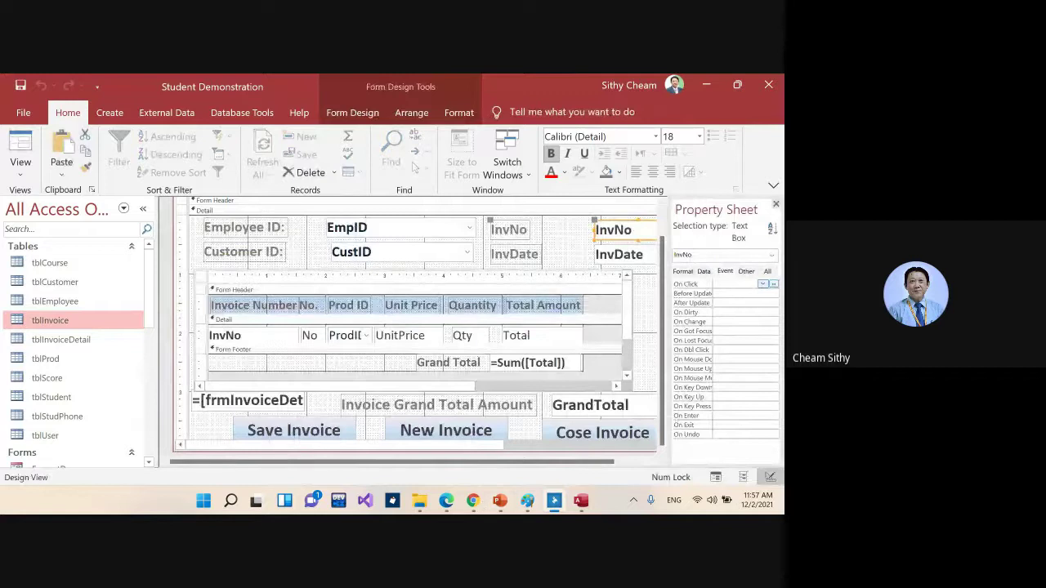
Step: Review the declaration of n in the NewInvNo function and highlight the last four digits of the final InvNo in tblInvoice, closing the table
click(582, 501)
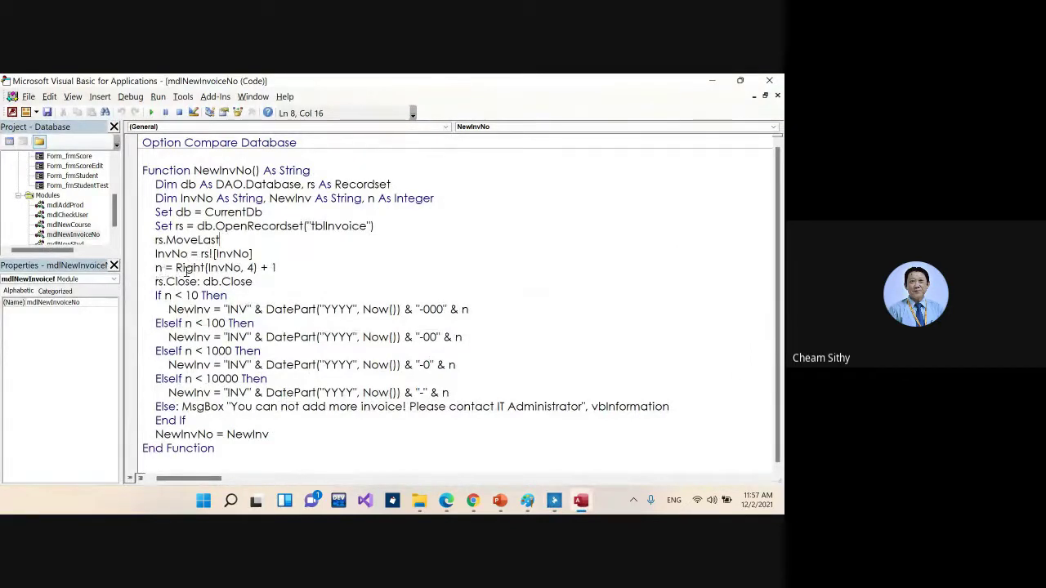
click(378, 198)
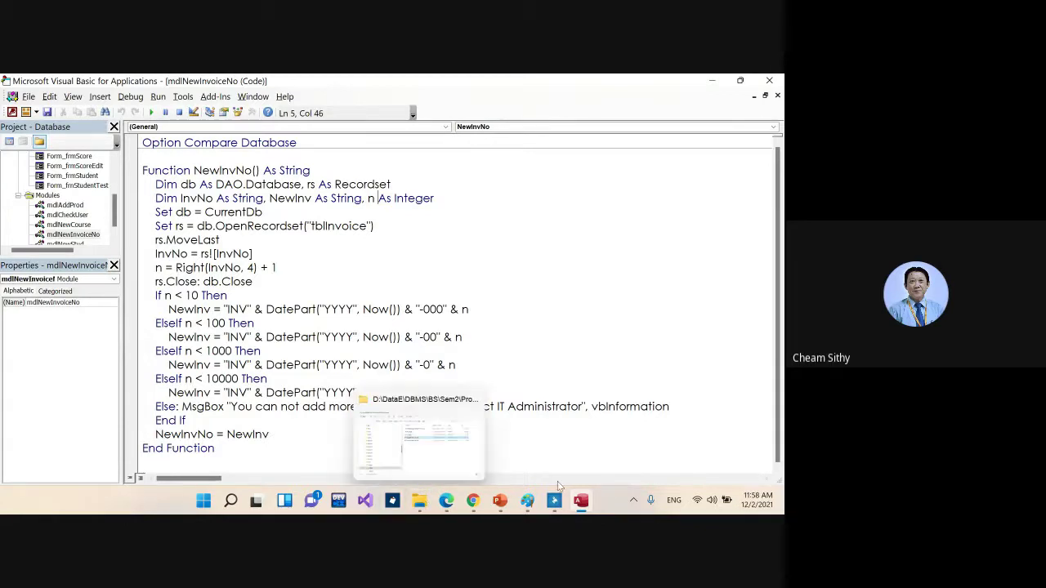
mouse_move(554, 501)
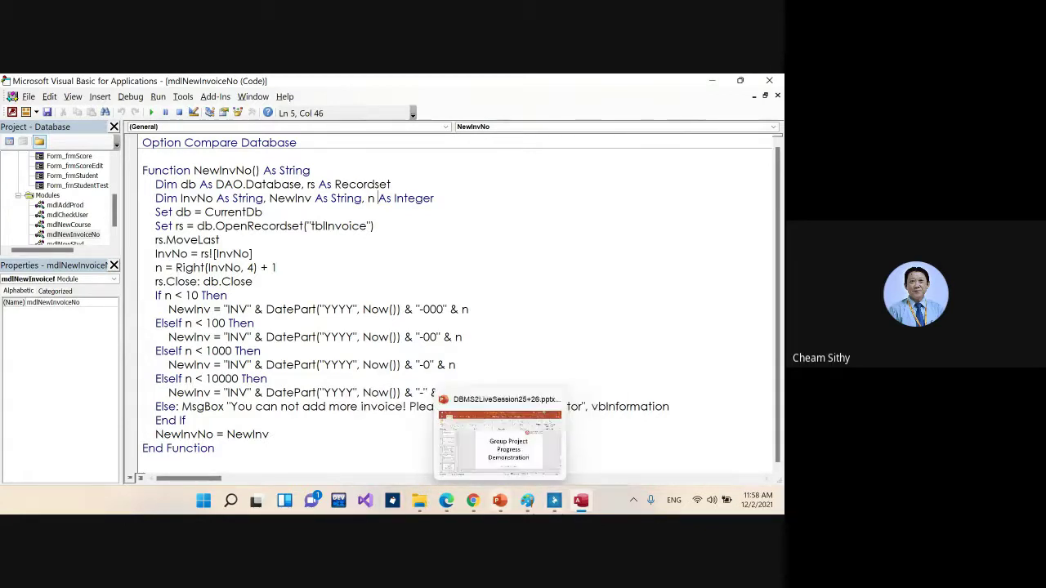
click(554, 502)
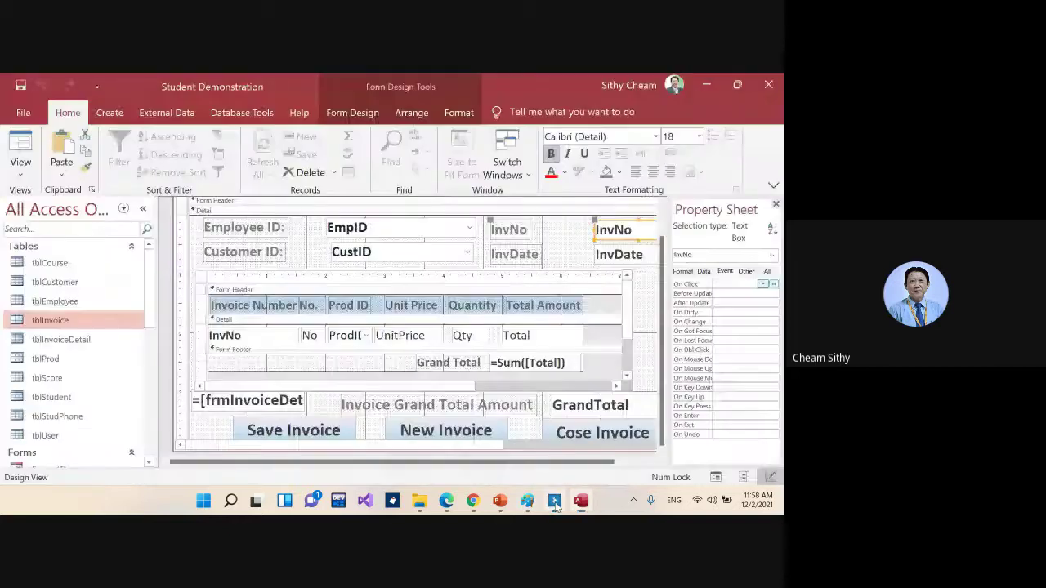
click(47, 328)
double_click(46, 328)
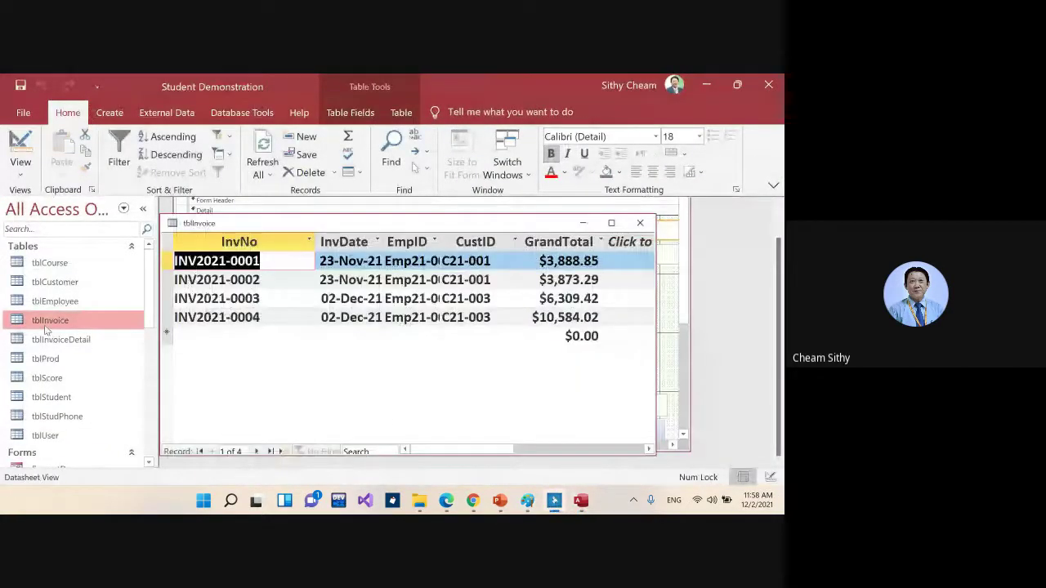
click(231, 319)
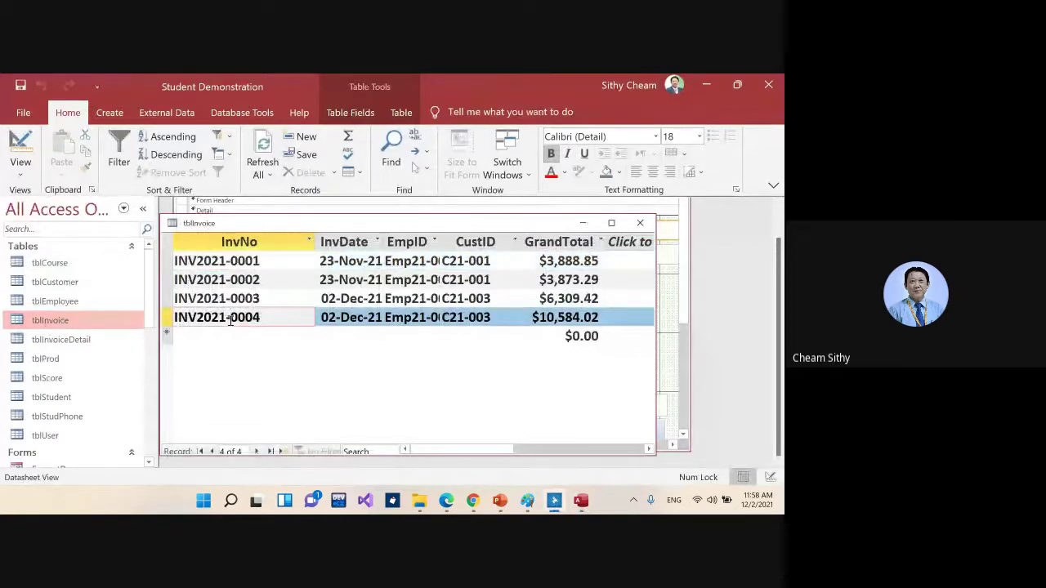
double_click(263, 319)
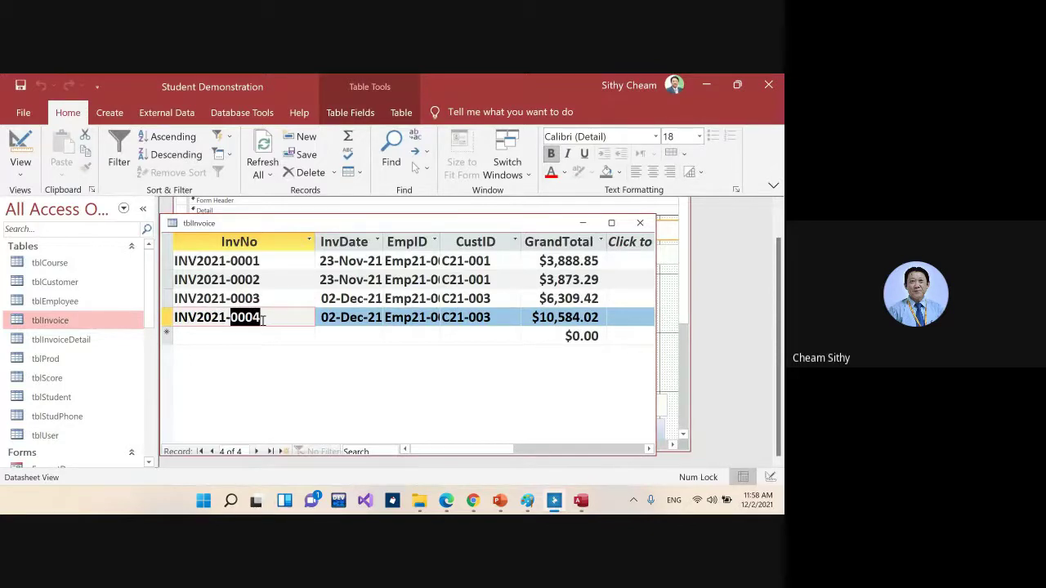
click(640, 223)
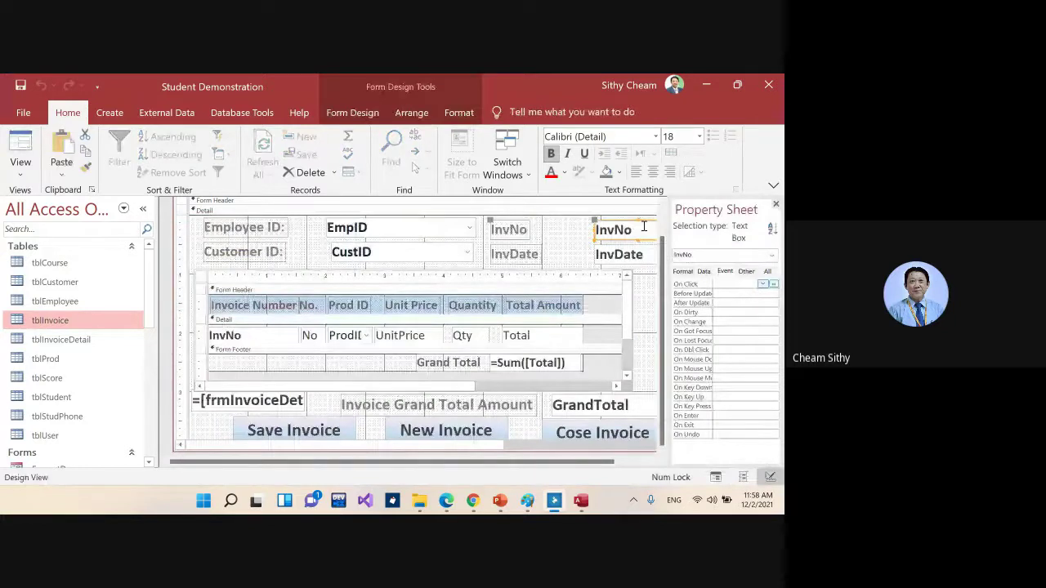